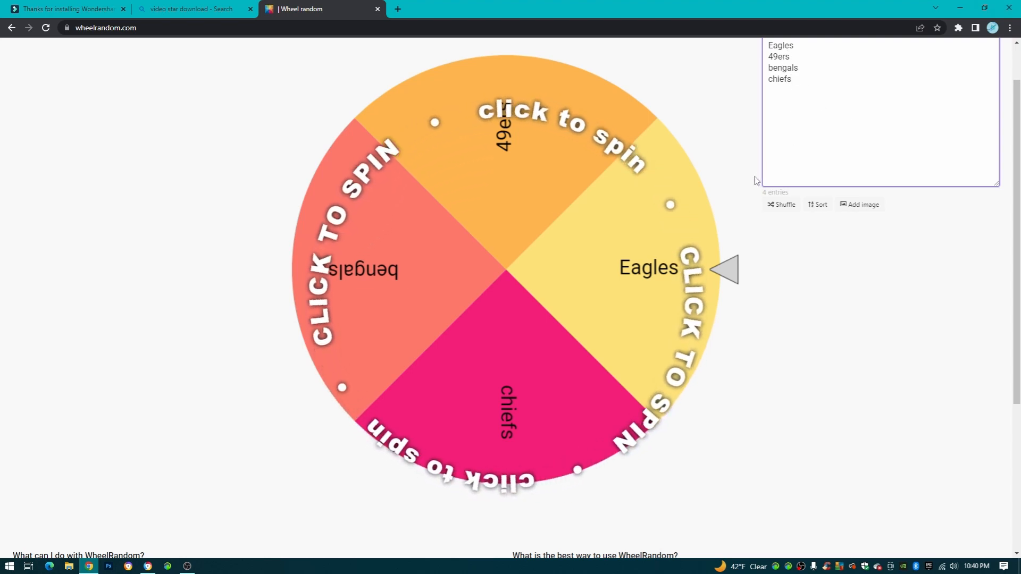
Spin the random wheels for the team, the position and the player, dismissing the winner announcement after the position draw.
{"action": "left_click", "coordinate": [733, 276]}
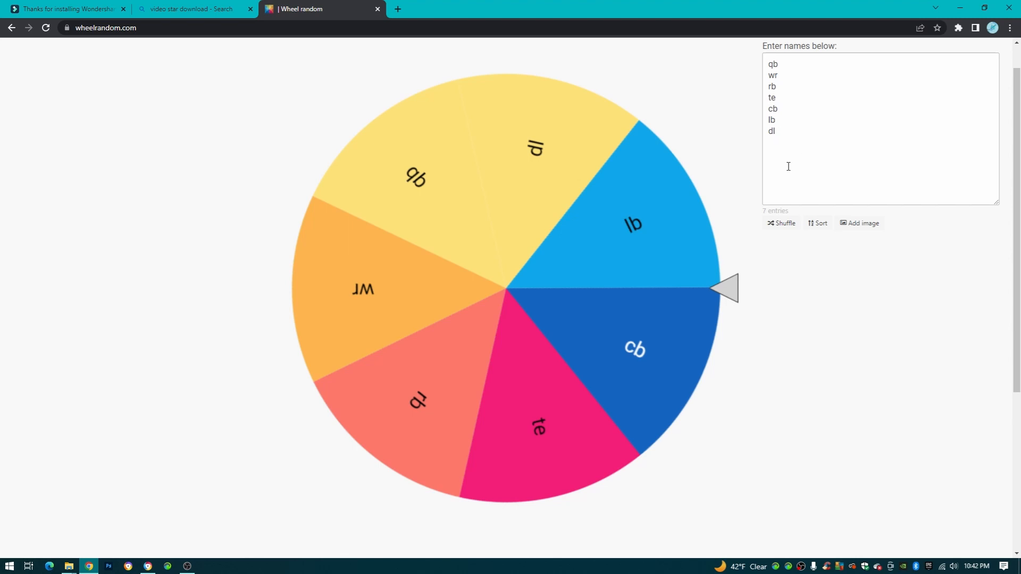
{"action": "left_click", "coordinate": [734, 284]}
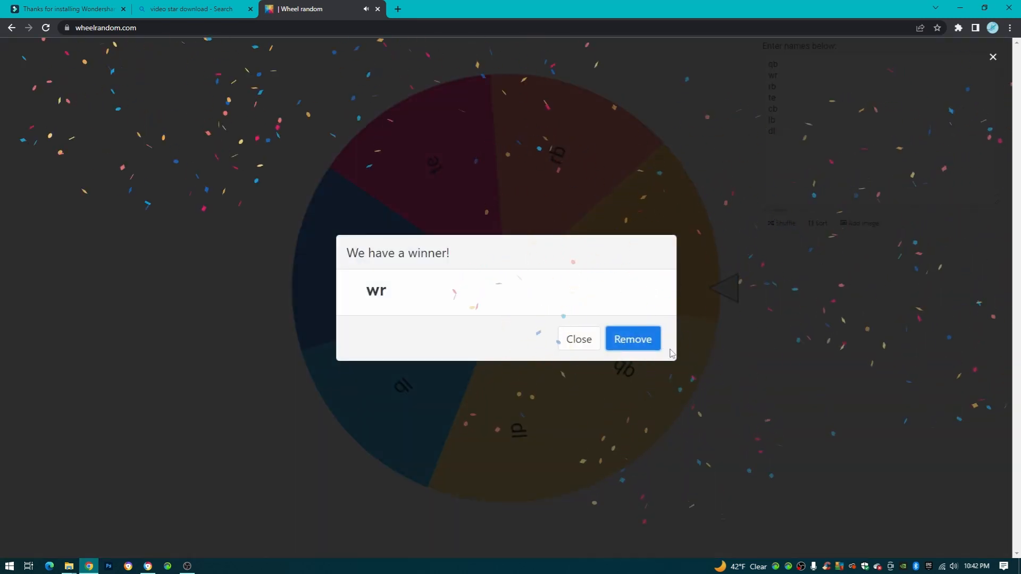
{"action": "left_click", "coordinate": [579, 340]}
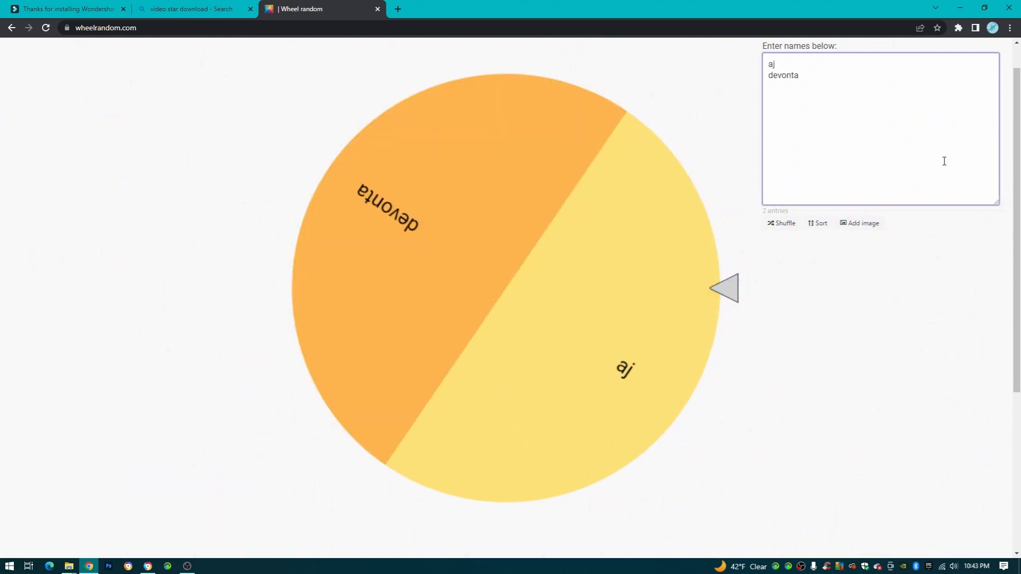
{"action": "left_click", "coordinate": [737, 294]}
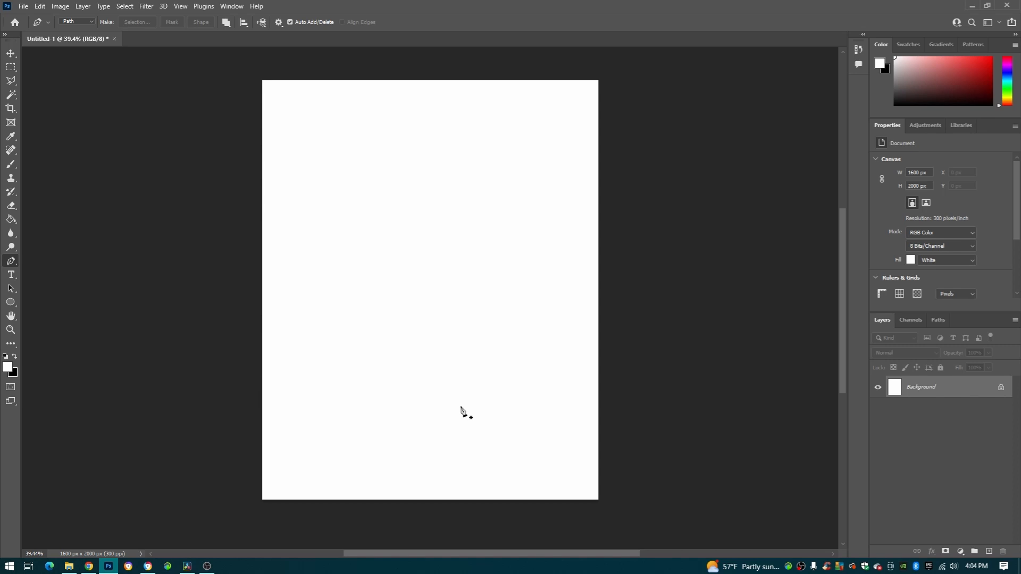
{"action": "scroll", "coordinate": [461, 410], "scroll_direction": "up", "scroll_amount": 1}
{"action": "scroll", "coordinate": [460, 410], "scroll_direction": "left", "scroll_amount": 1}
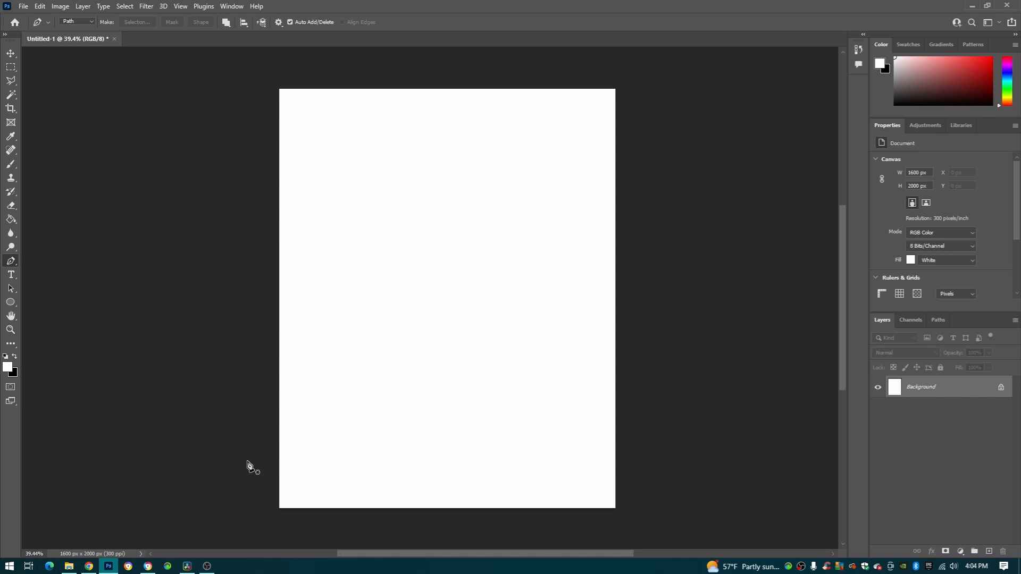
{"action": "left_click", "coordinate": [69, 567]}
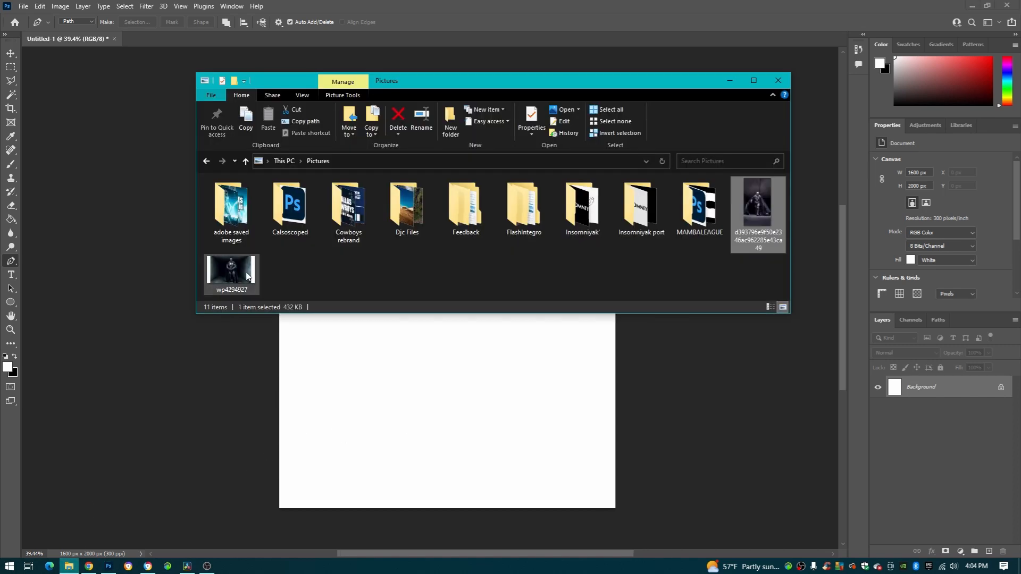
{"action": "left_click_drag", "start_coordinate": [230, 271], "coordinate": [375, 376]}
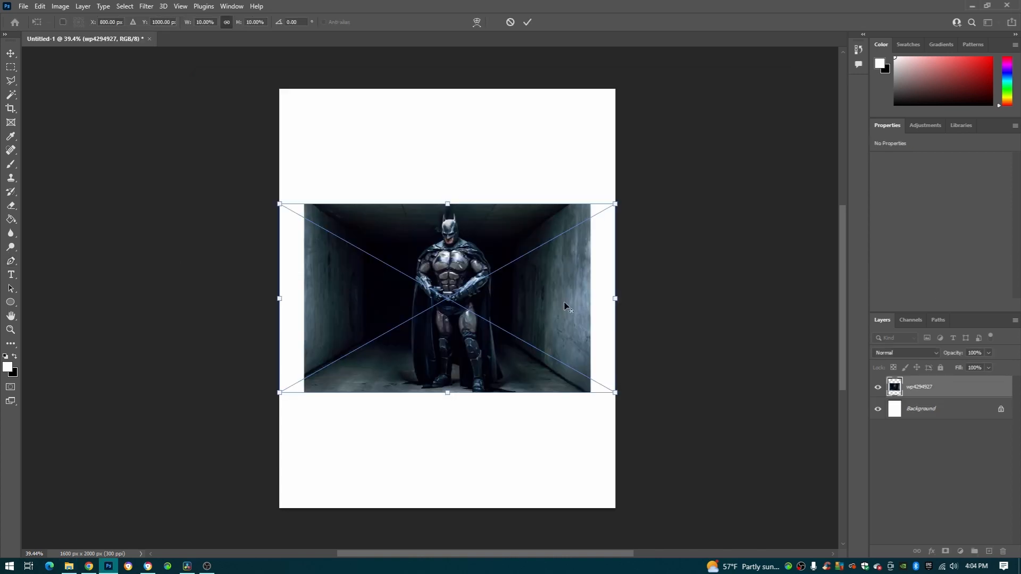
{"action": "left_click_drag", "start_coordinate": [615, 298], "coordinate": [724, 301]}
{"action": "key", "text": "ctrl+z"}
{"action": "right_click", "coordinate": [943, 393]}
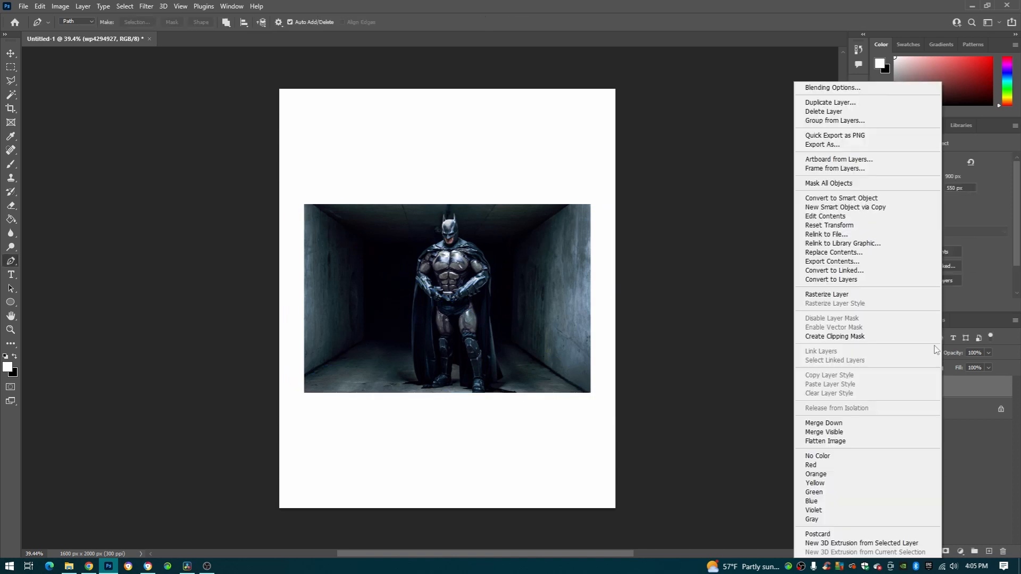
{"action": "left_click", "coordinate": [852, 110]}
{"action": "left_click", "coordinate": [461, 211]}
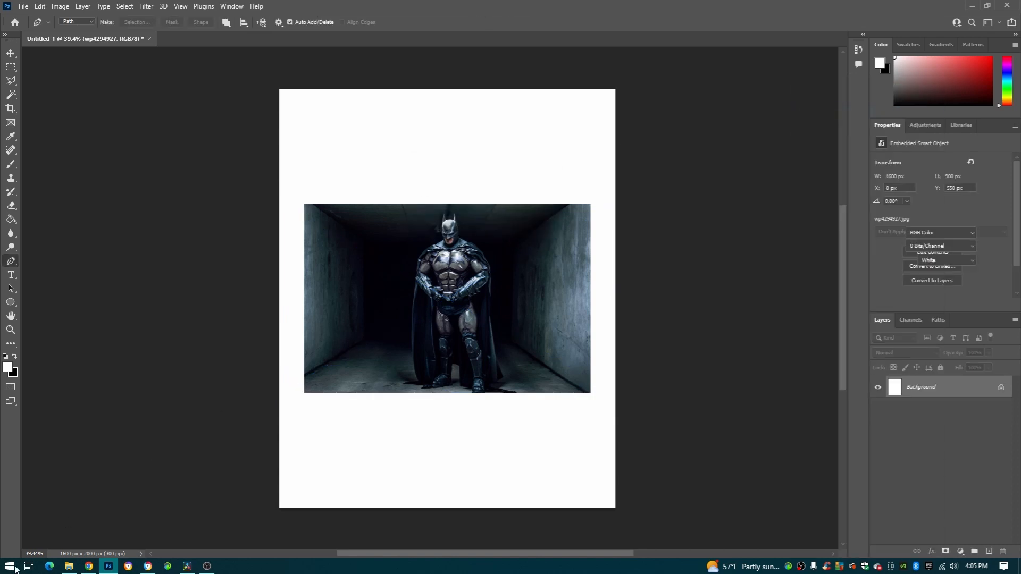
Place the full-height walking Batman image on the canvas, enlarged to about 1266 by 2252 px.
{"action": "left_click", "coordinate": [69, 566]}
{"action": "left_click_drag", "start_coordinate": [757, 190], "coordinate": [498, 368]}
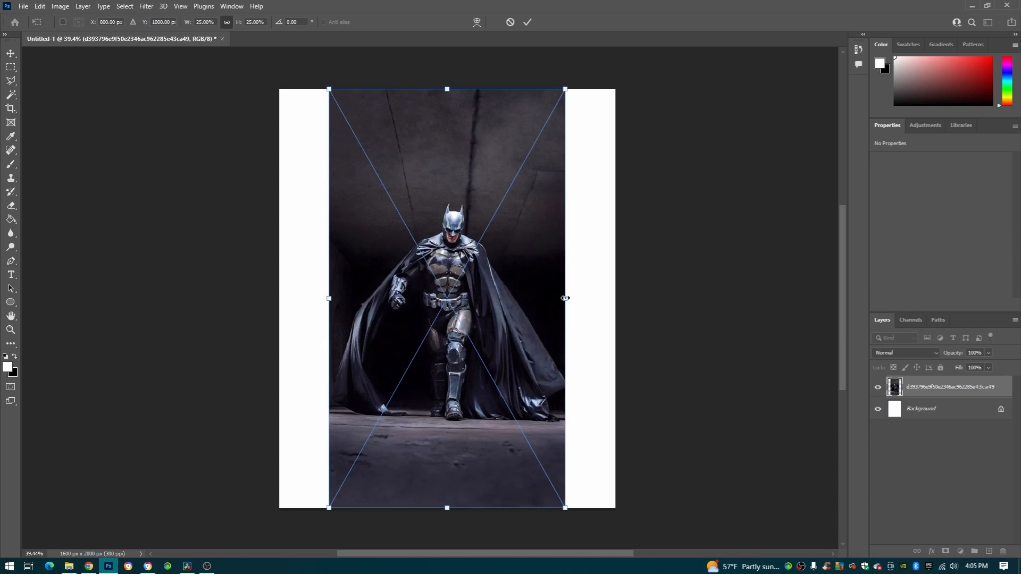
{"action": "left_click_drag", "start_coordinate": [566, 298], "coordinate": [539, 319]}
{"action": "key", "text": "Return"}
Examine the outline of Batman and his cape in the placed image with the Pen tool at hand.
{"action": "key", "text": "p"}
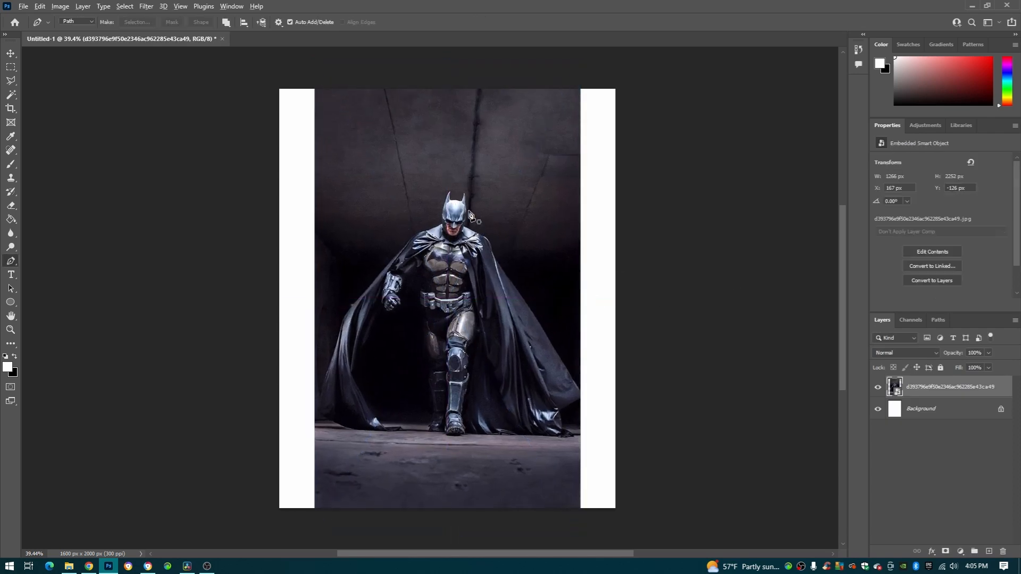
{"action": "scroll", "coordinate": [468, 219], "scroll_direction": "up", "scroll_amount": 4}
{"action": "scroll", "coordinate": [454, 209], "scroll_direction": "down", "scroll_amount": 3}
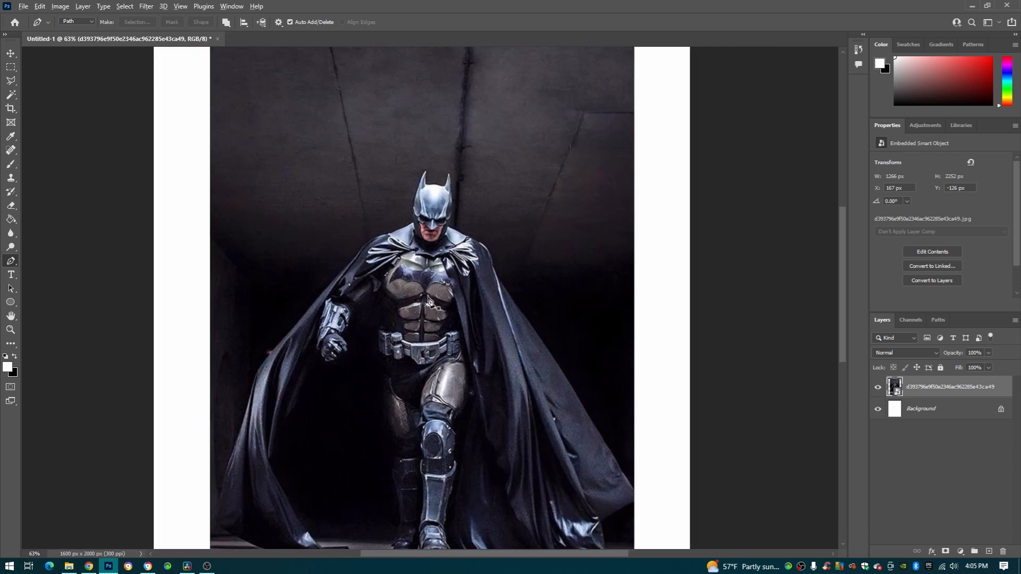
{"action": "scroll", "coordinate": [429, 301], "scroll_direction": "down", "scroll_amount": 2}
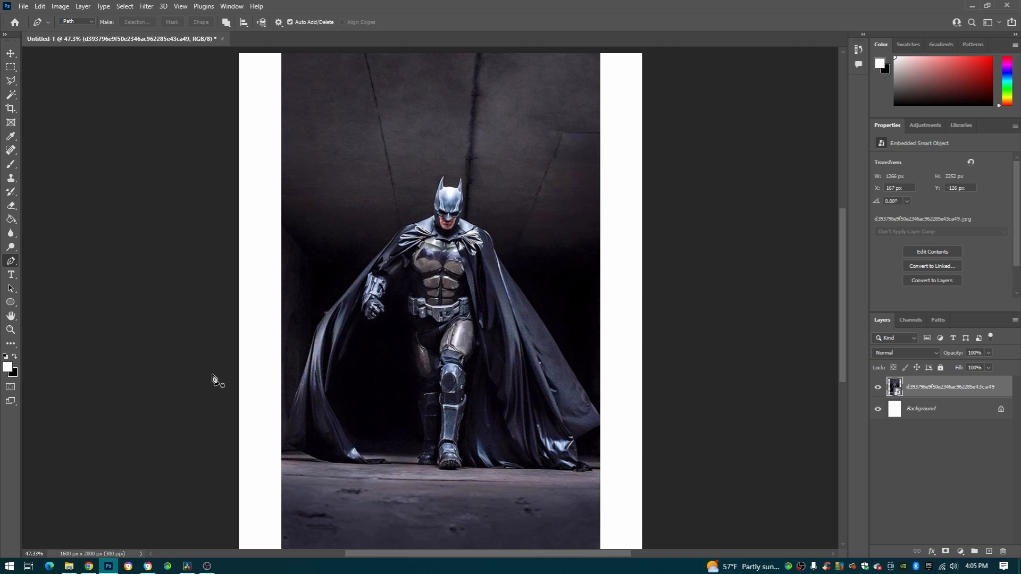
{"action": "scroll", "coordinate": [472, 382], "scroll_direction": "down", "scroll_amount": 1}
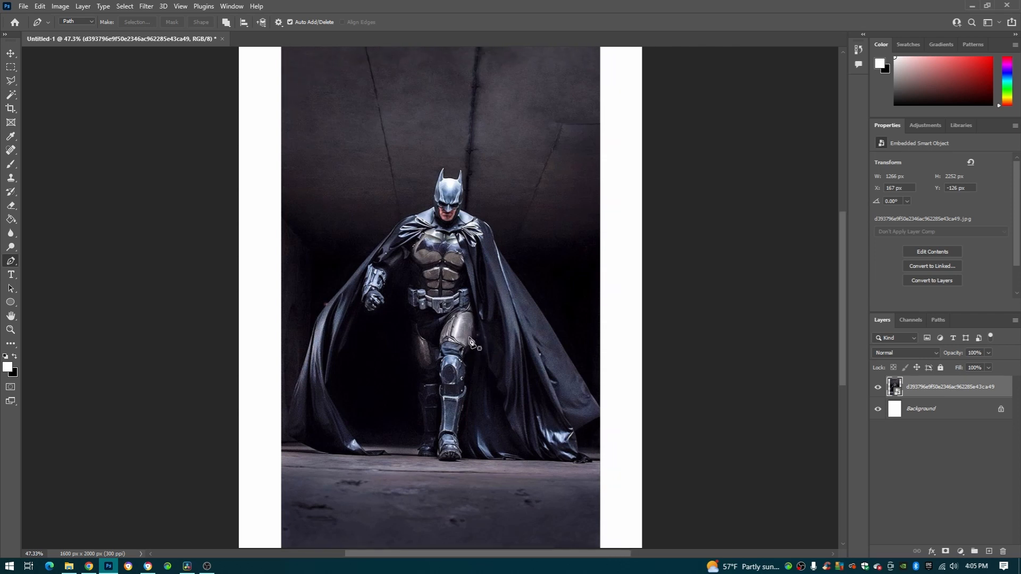
{"action": "scroll", "coordinate": [475, 406], "scroll_direction": "right", "scroll_amount": 1}
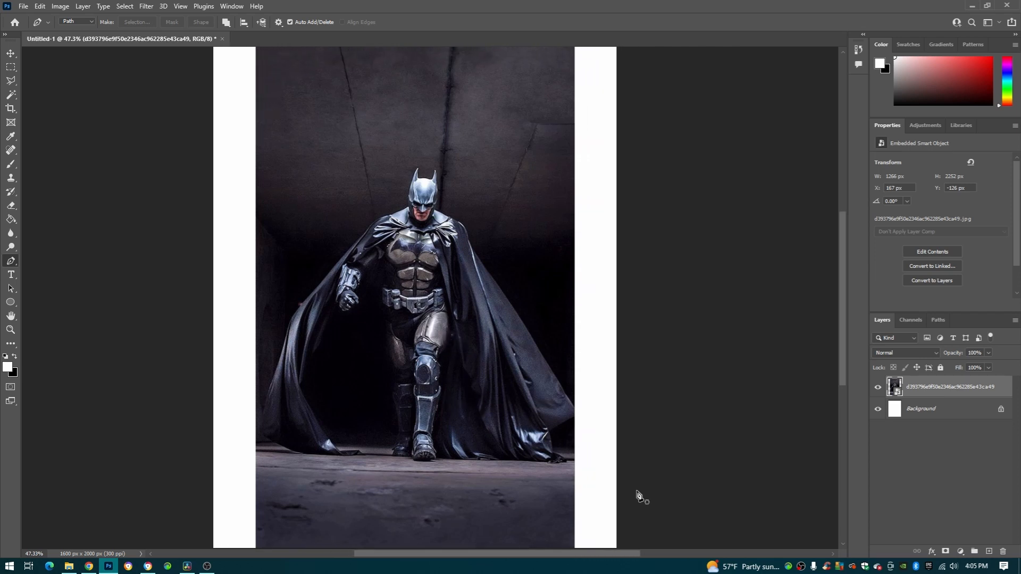
{"action": "scroll", "coordinate": [442, 373], "scroll_direction": "down", "scroll_amount": 1}
{"action": "scroll", "coordinate": [460, 375], "scroll_direction": "down", "scroll_amount": 1}
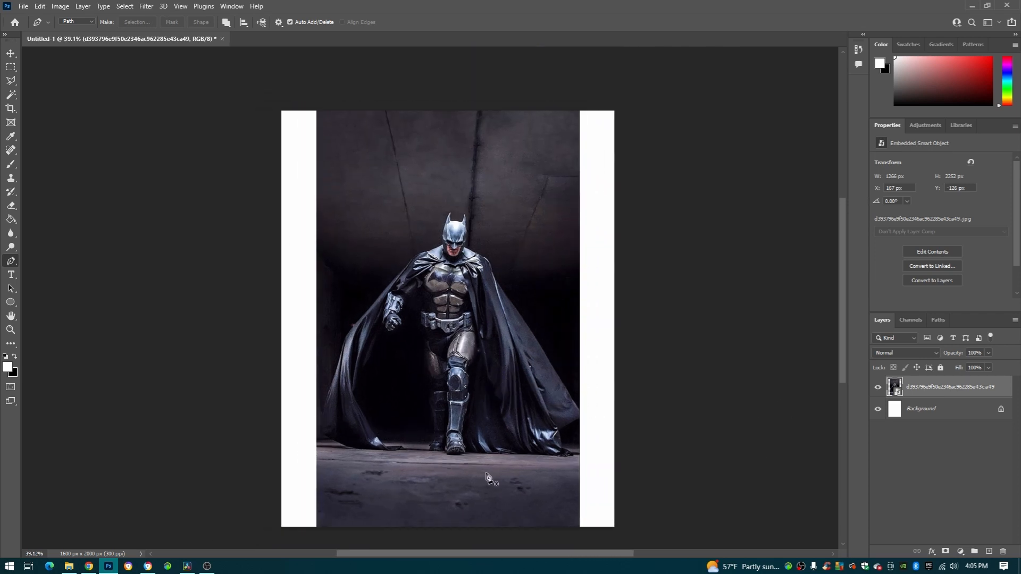
{"action": "scroll", "coordinate": [486, 479], "scroll_direction": "up", "scroll_amount": 2}
{"action": "scroll", "coordinate": [471, 473], "scroll_direction": "up", "scroll_amount": 4}
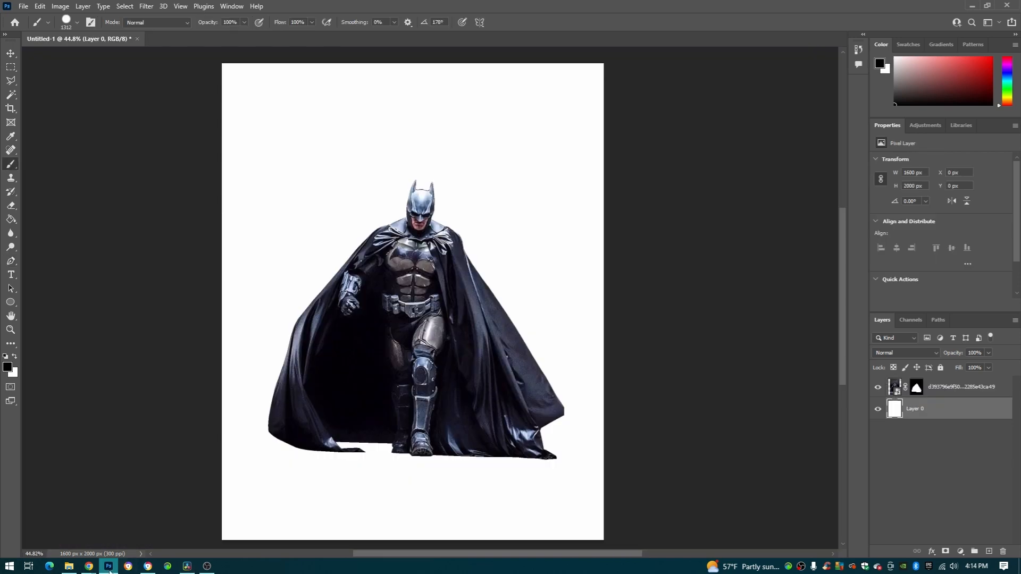
Place the Philadelphia City Hall street photo beneath the Batman layer, enlarged to about 2443 by 1662 px and aligned to the canvas's upper edge.
{"action": "left_click", "coordinate": [73, 570]}
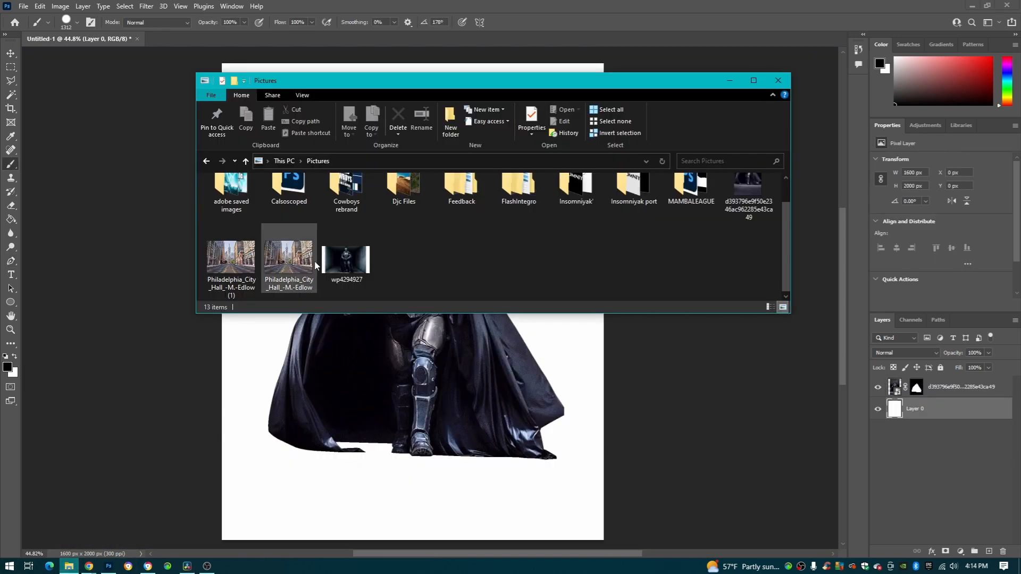
{"action": "left_click_drag", "start_coordinate": [287, 255], "coordinate": [350, 416]}
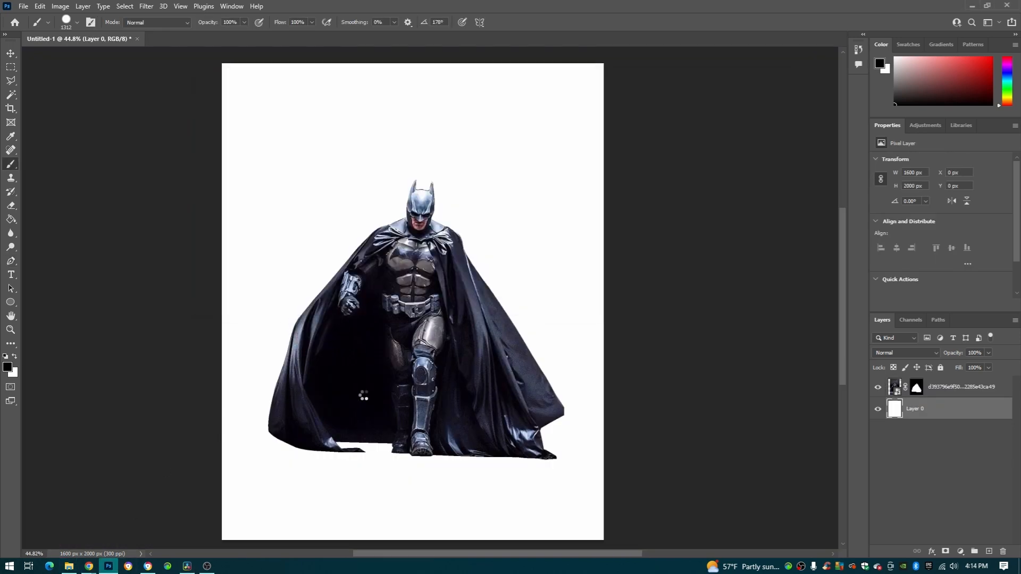
{"action": "left_click_drag", "start_coordinate": [607, 297], "coordinate": [691, 299]}
{"action": "left_click_drag", "start_coordinate": [583, 324], "coordinate": [587, 274]}
{"action": "left_click_drag", "start_coordinate": [689, 251], "coordinate": [701, 252]}
{"action": "left_click_drag", "start_coordinate": [600, 267], "coordinate": [601, 275]}
{"action": "key", "text": "Return"}
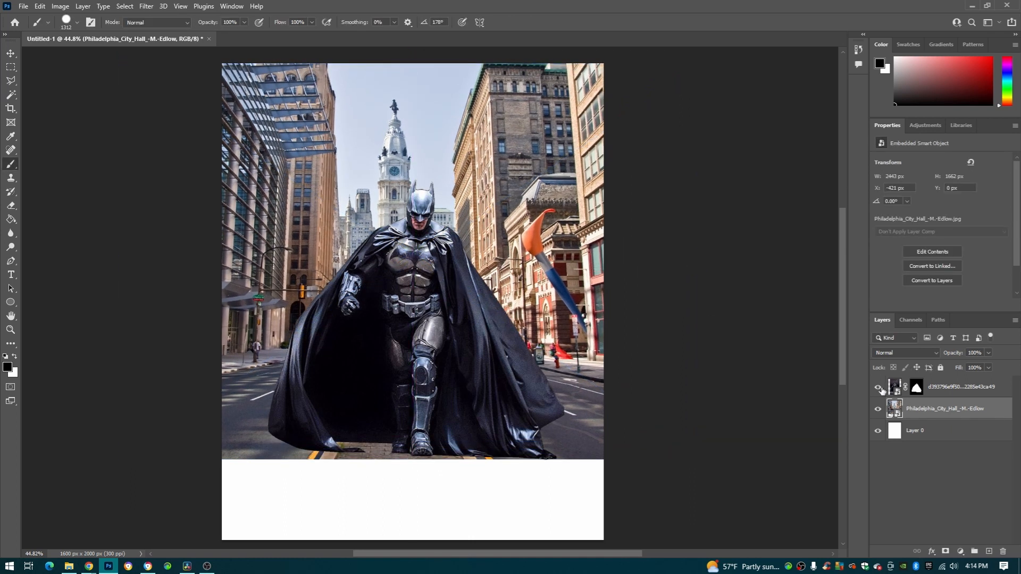
Hide the Batman layer to expose the street background.
{"action": "left_click", "coordinate": [878, 386]}
{"action": "scroll", "coordinate": [444, 433], "scroll_direction": "down", "scroll_amount": 1}
{"action": "scroll", "coordinate": [444, 432], "scroll_direction": "left", "scroll_amount": 1}
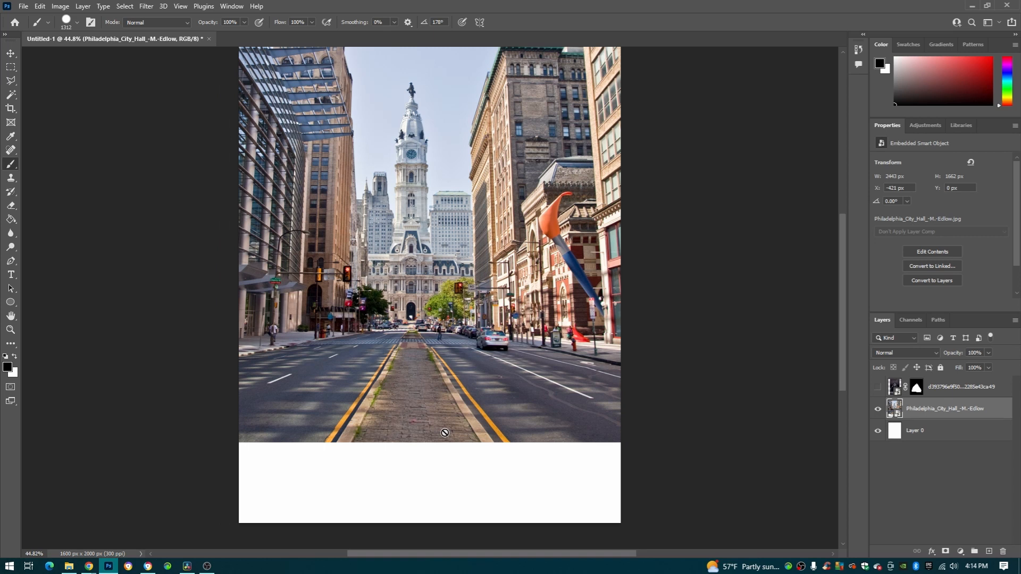
Select the silver car on the road with a freehand Lasso outline about 167 by 115 px.
{"action": "key", "text": "l"}
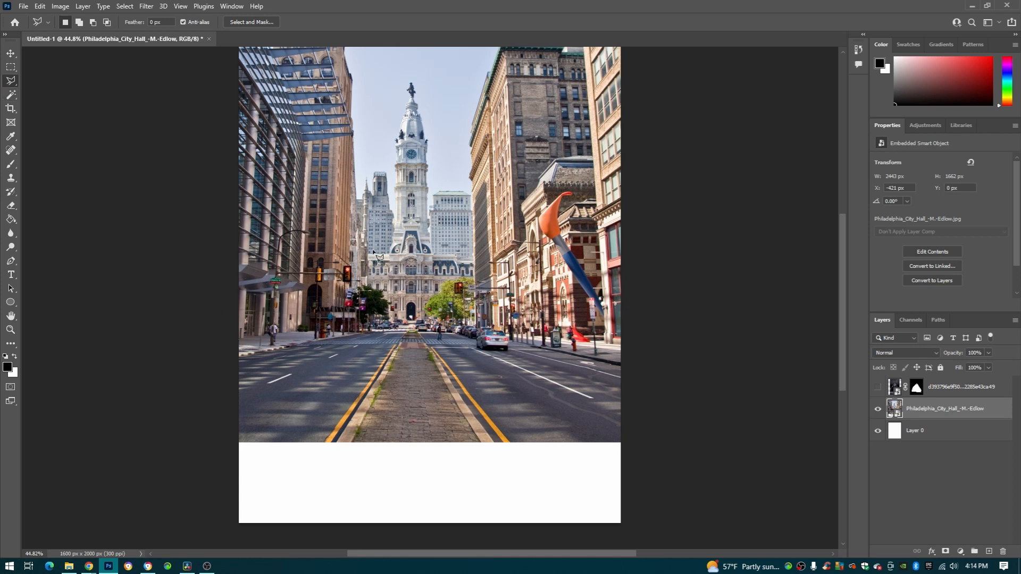
{"action": "scroll", "coordinate": [525, 371], "scroll_direction": "up", "scroll_amount": 5}
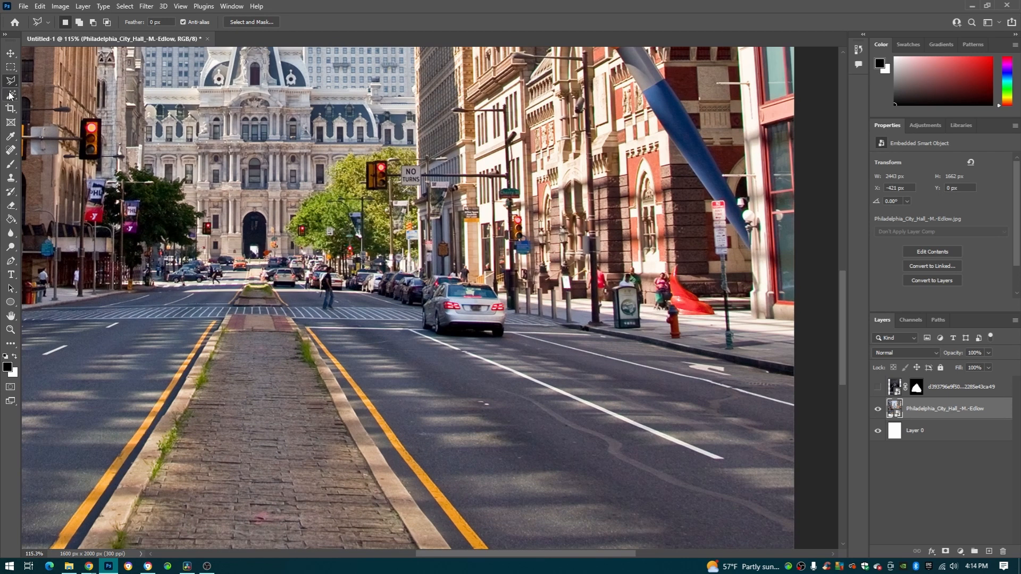
{"action": "right_click", "coordinate": [13, 83]}
{"action": "left_click", "coordinate": [54, 81]}
{"action": "scroll", "coordinate": [444, 264], "scroll_direction": "up", "scroll_amount": 4}
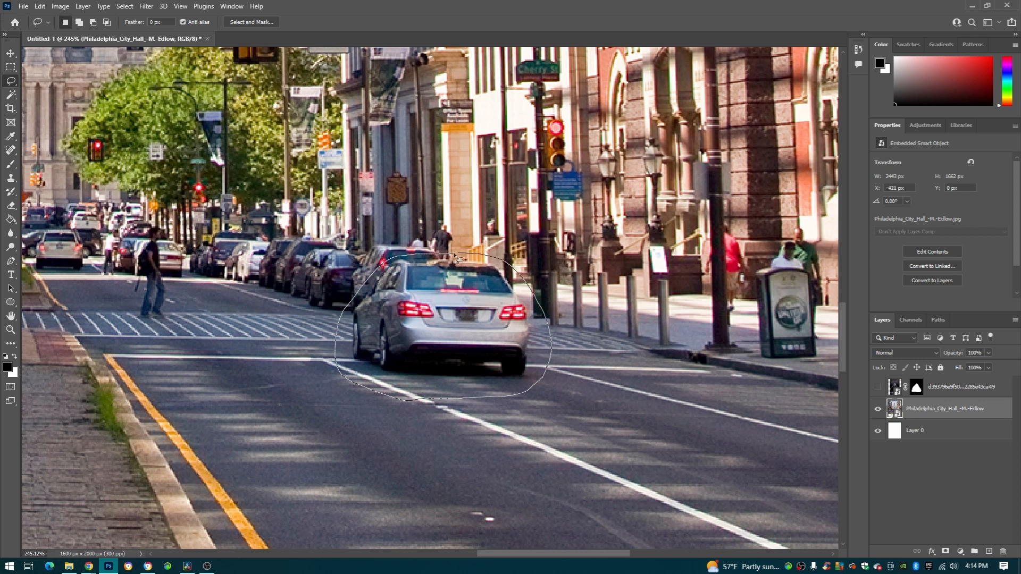
{"action": "left_click_drag", "start_coordinate": [454, 256], "coordinate": [457, 258]}
Rasterize the Philadelphia City Hall layer so its pixels can be edited.
{"action": "right_click", "coordinate": [378, 292]}
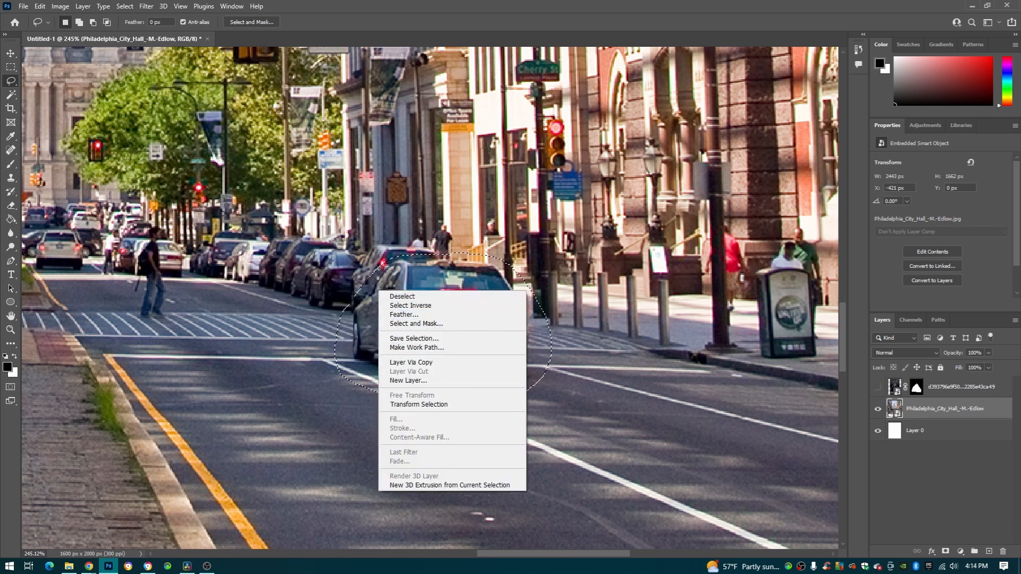
{"action": "left_click", "coordinate": [925, 408]}
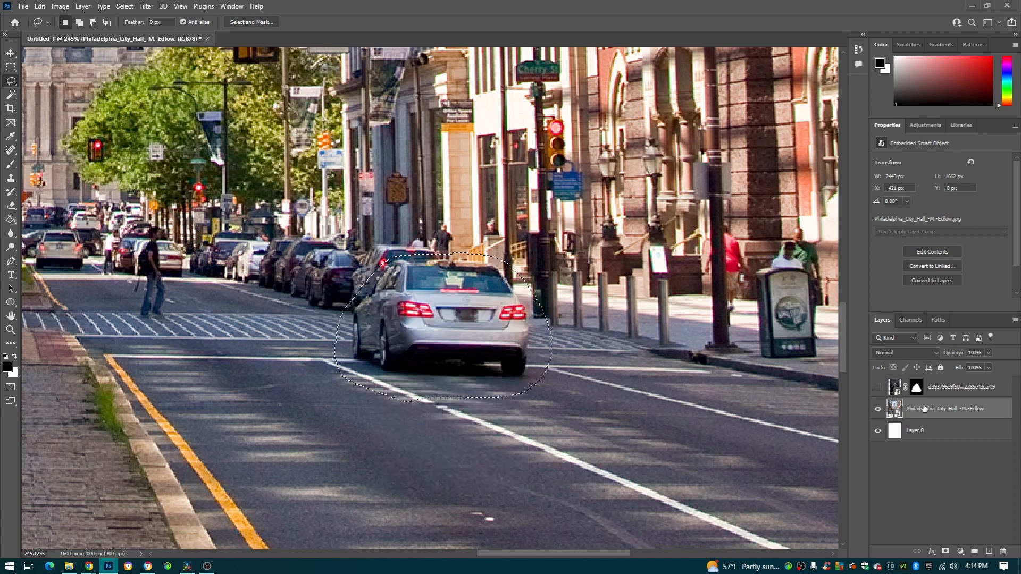
{"action": "right_click", "coordinate": [925, 408]}
{"action": "left_click", "coordinate": [845, 292]}
Remove the silver car by filling the selection with Content-Aware contents.
{"action": "right_click", "coordinate": [408, 309]}
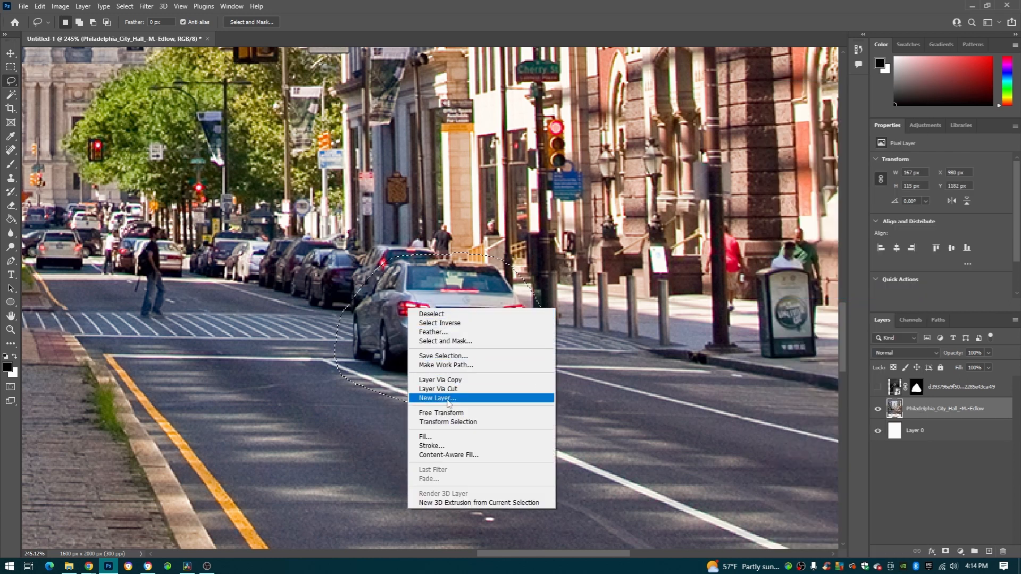
{"action": "left_click", "coordinate": [428, 437]}
{"action": "left_click", "coordinate": [505, 195]}
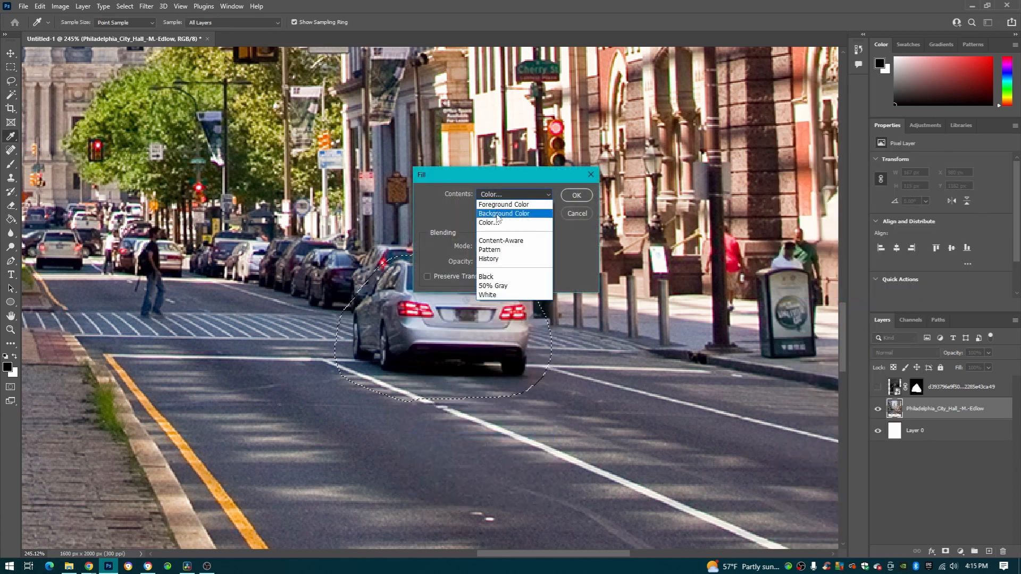
{"action": "left_click", "coordinate": [498, 241]}
{"action": "left_click", "coordinate": [576, 197]}
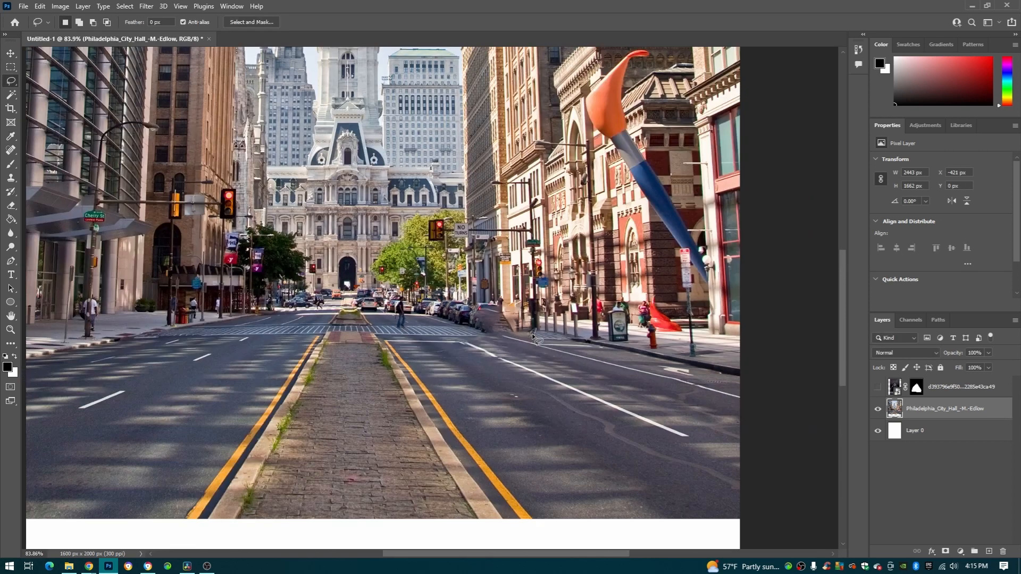
Select the road area from the crosswalk down with the Polygonal Lasso, about 1729 by 484 px, and copy it to a new layer.
{"action": "scroll", "coordinate": [533, 337], "scroll_direction": "down", "scroll_amount": 5}
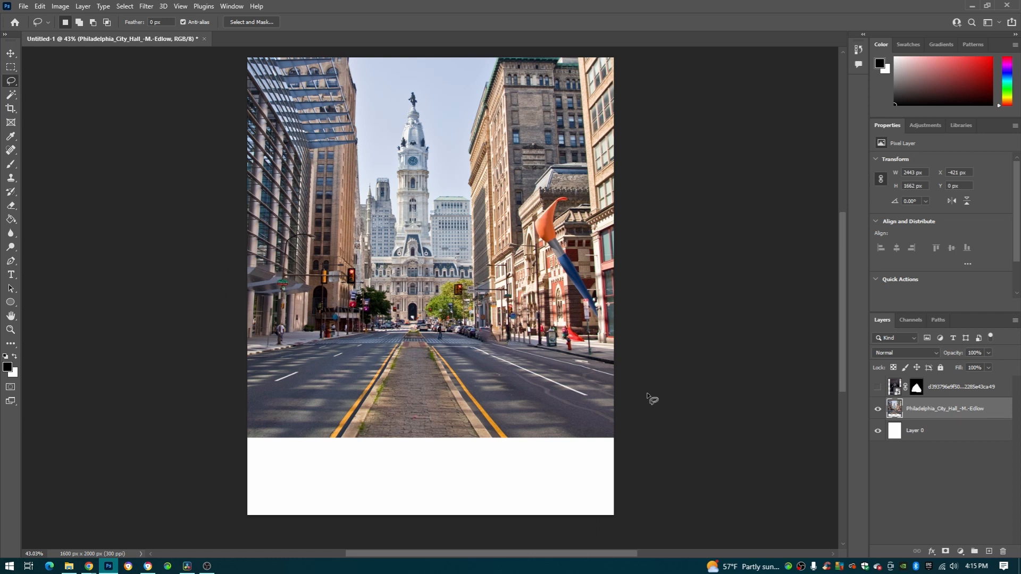
{"action": "right_click", "coordinate": [8, 79]}
{"action": "left_click", "coordinate": [59, 91]}
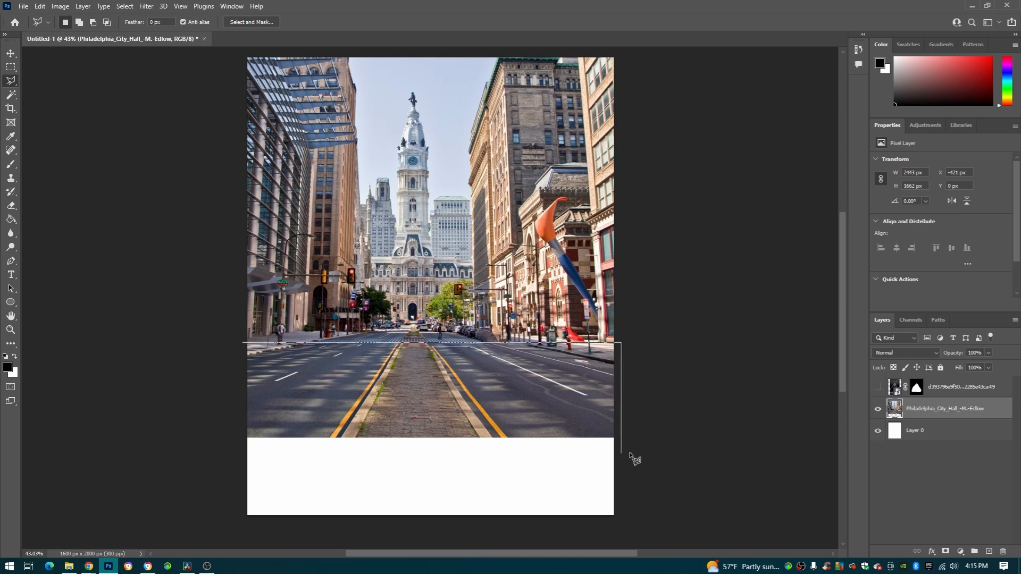
{"action": "left_click", "coordinate": [246, 346]}
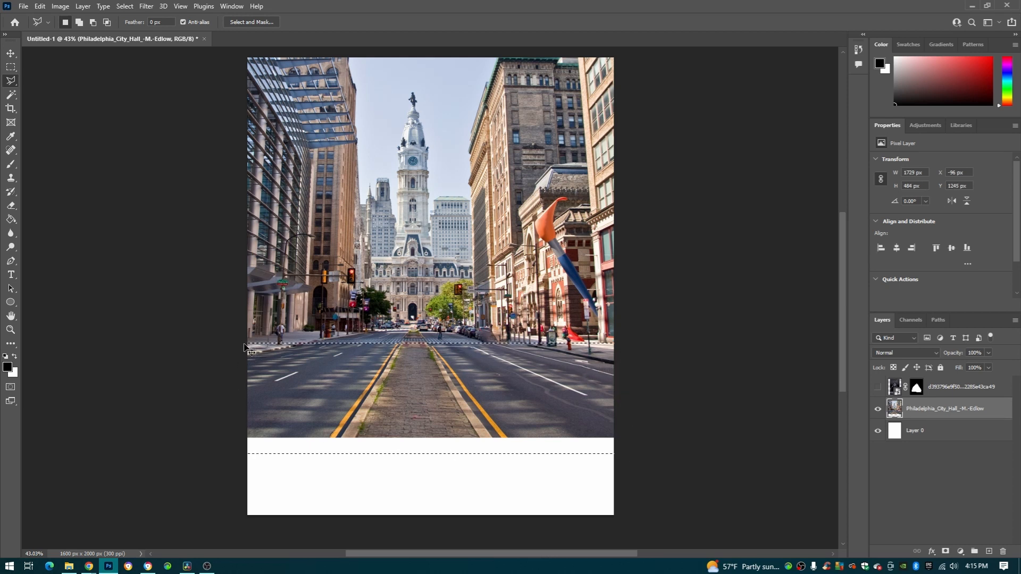
{"action": "key", "text": "ctrl+j"}
Spread the bottom edge of the copied road layer symmetrically with a Perspective transform, to about 270% width.
{"action": "key", "text": "ctrl+t"}
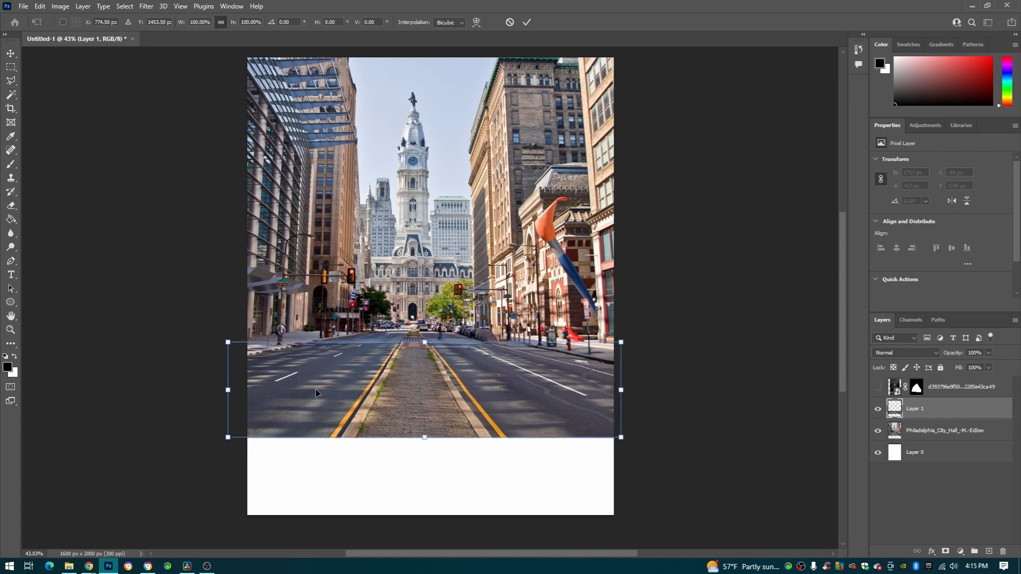
{"action": "right_click", "coordinate": [326, 398]}
{"action": "left_click", "coordinate": [341, 221]}
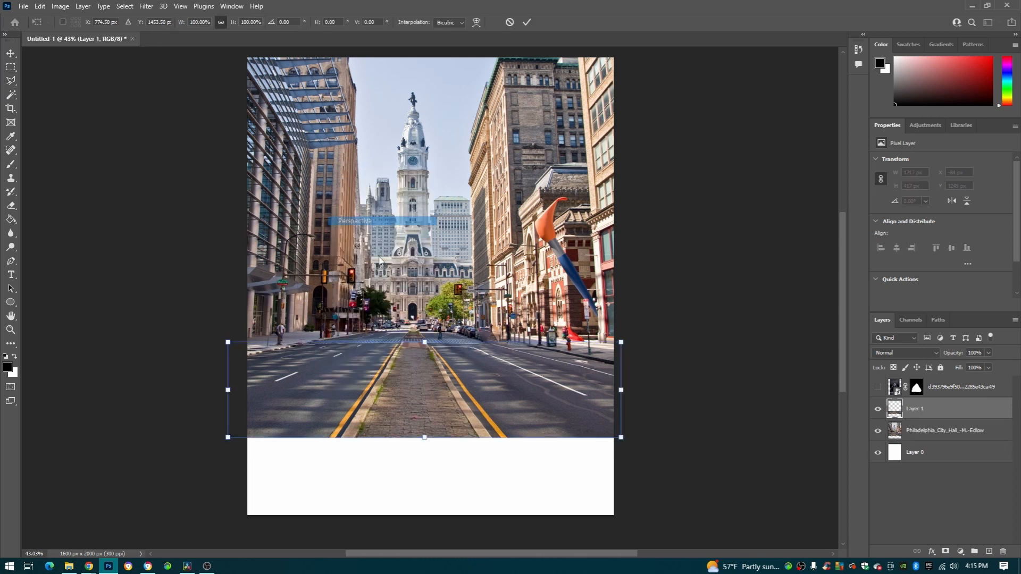
{"action": "left_click_drag", "start_coordinate": [626, 443], "coordinate": [835, 438]}
{"action": "scroll", "coordinate": [431, 447], "scroll_direction": "left", "scroll_amount": 3}
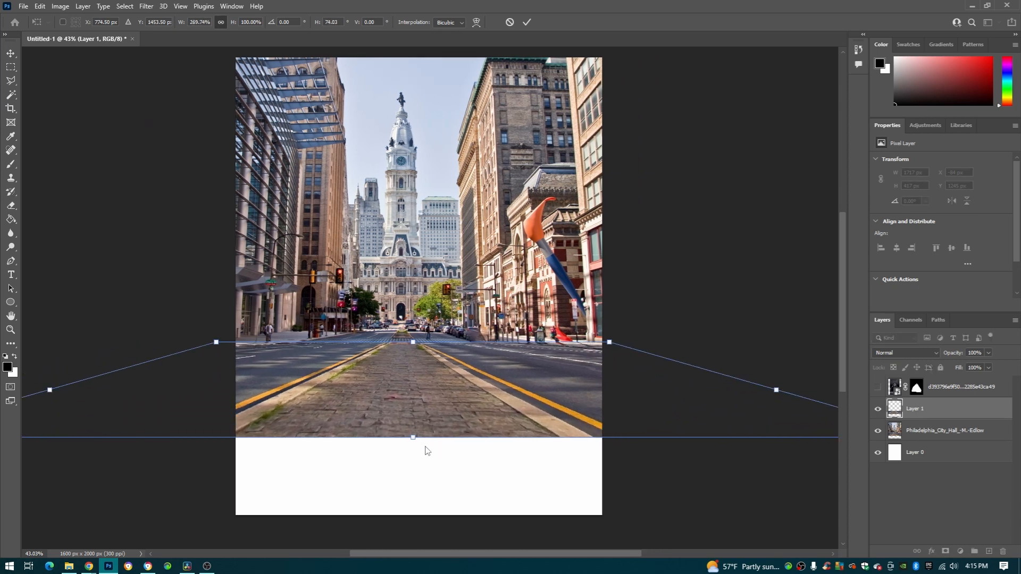
Stretch the road layer down to cover the white area at the poster's bottom, making it about 7114 by 772 px.
{"action": "right_click", "coordinate": [418, 390]}
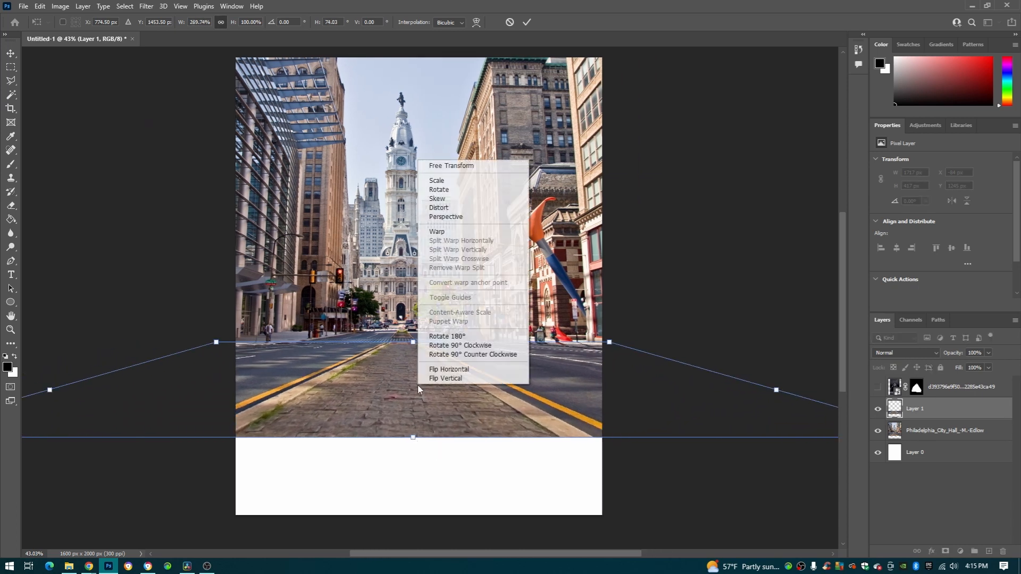
{"action": "left_click", "coordinate": [439, 180]}
{"action": "left_click_drag", "start_coordinate": [412, 438], "coordinate": [411, 519]}
{"action": "key", "text": "Return"}
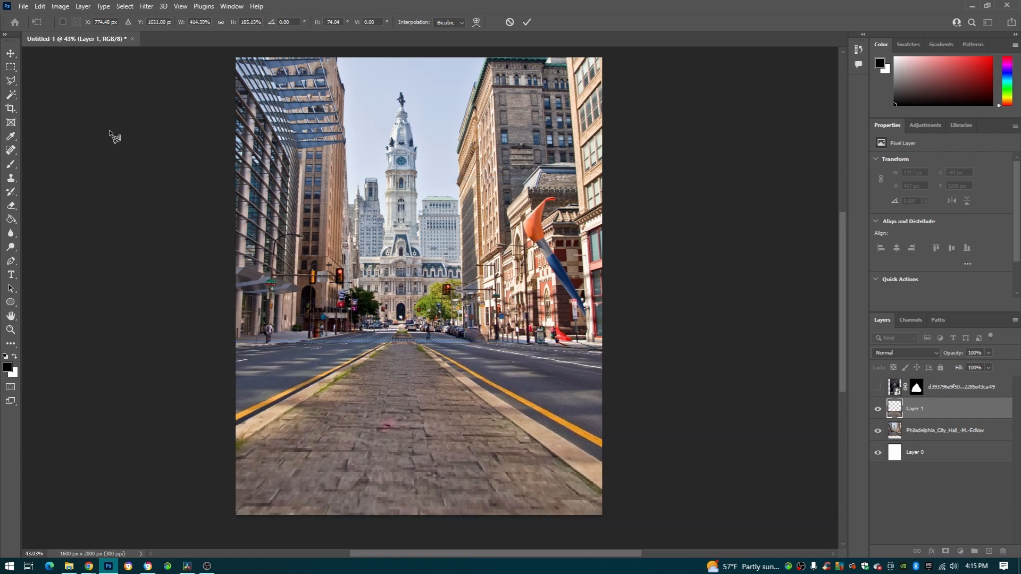
{"action": "key", "text": "l"}
{"action": "scroll", "coordinate": [425, 287], "scroll_direction": "left", "scroll_amount": 1}
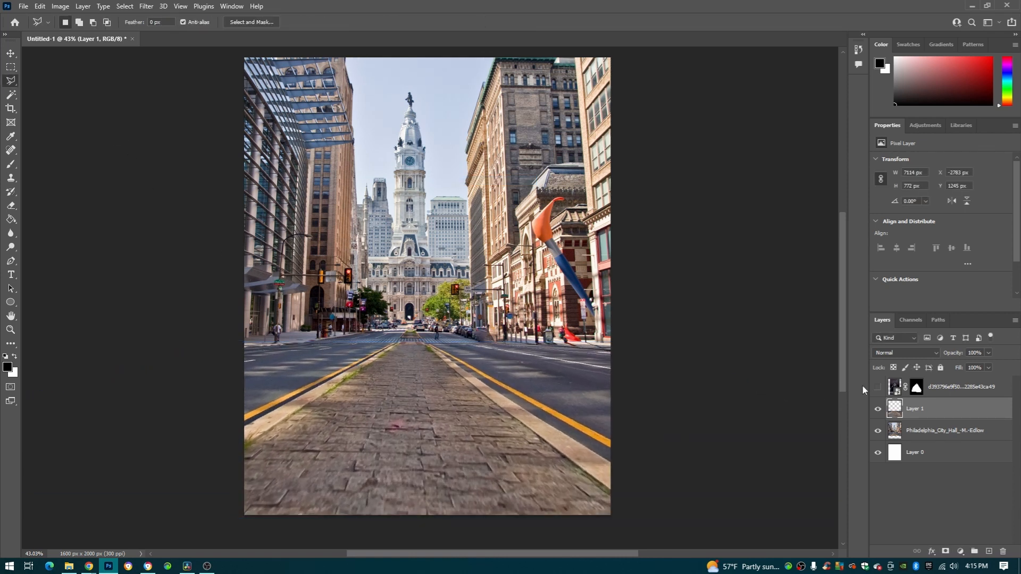
Show the Batman layer and rotate the road layer slightly counterclockwise beneath the figure.
{"action": "left_click", "coordinate": [878, 388]}
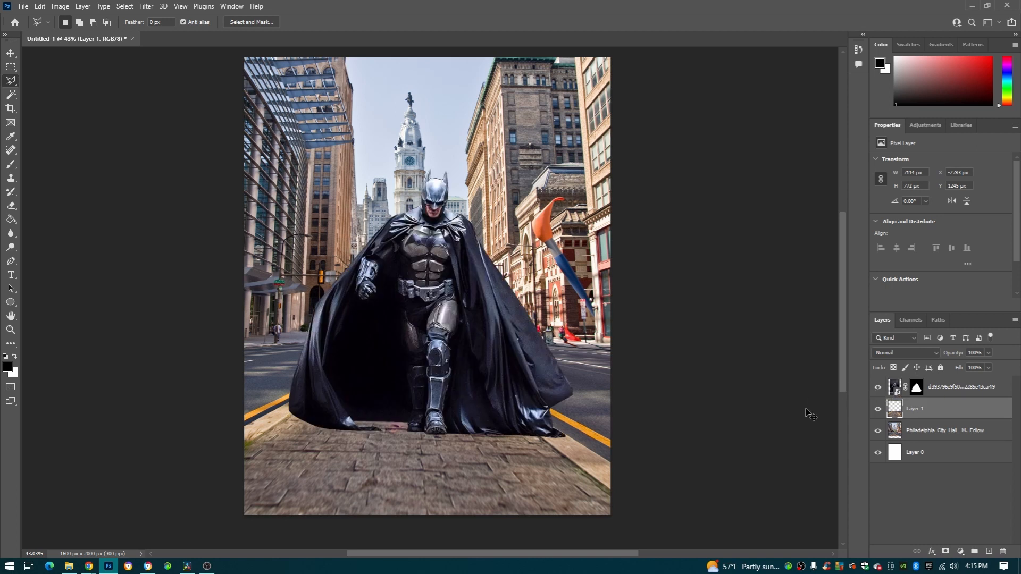
{"action": "key", "text": "ctrl+t"}
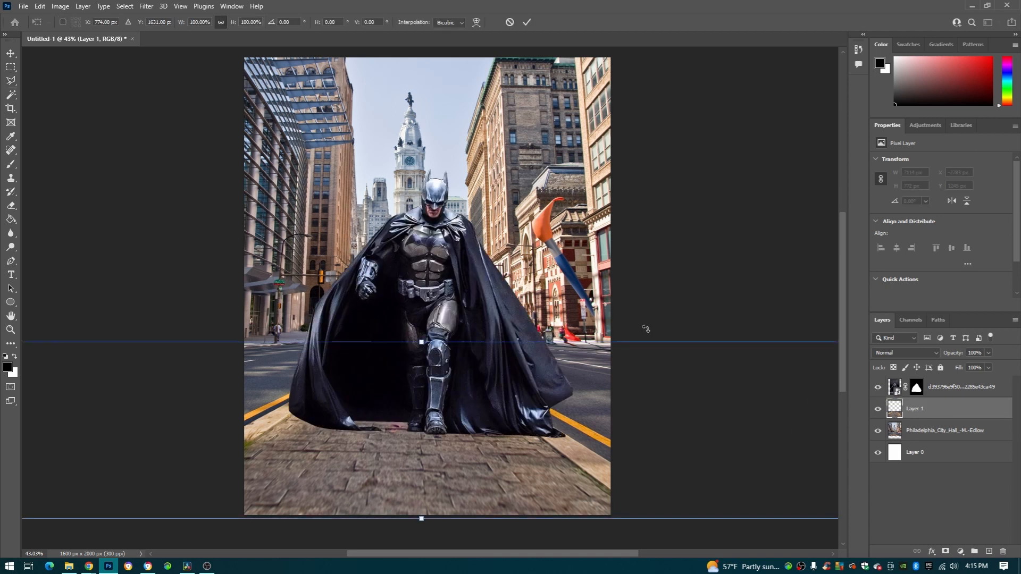
{"action": "left_click_drag", "start_coordinate": [643, 329], "coordinate": [638, 321]}
{"action": "key", "text": "Return"}
{"action": "key", "text": "l"}
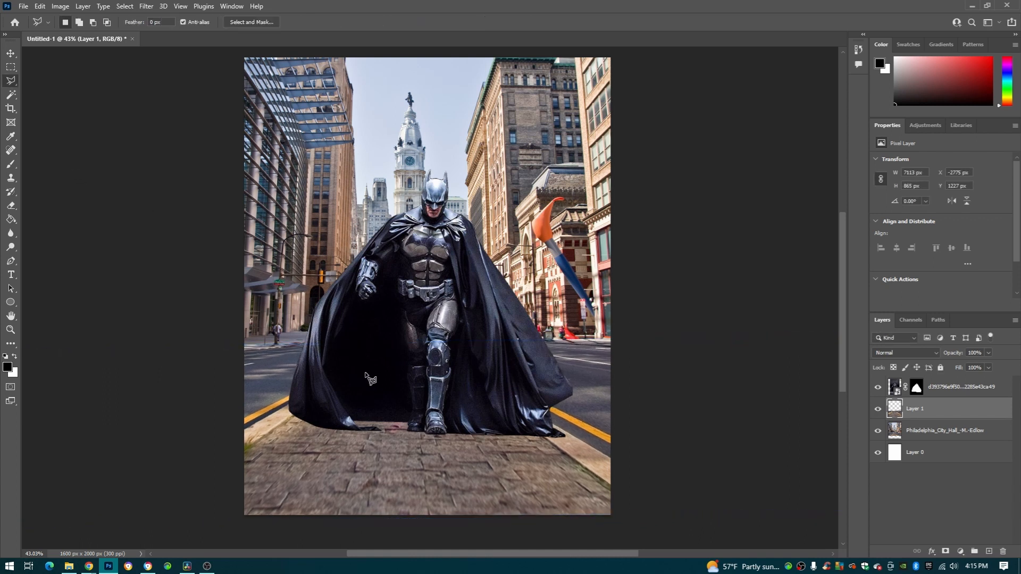
{"action": "scroll", "coordinate": [408, 403], "scroll_direction": "left", "scroll_amount": 2}
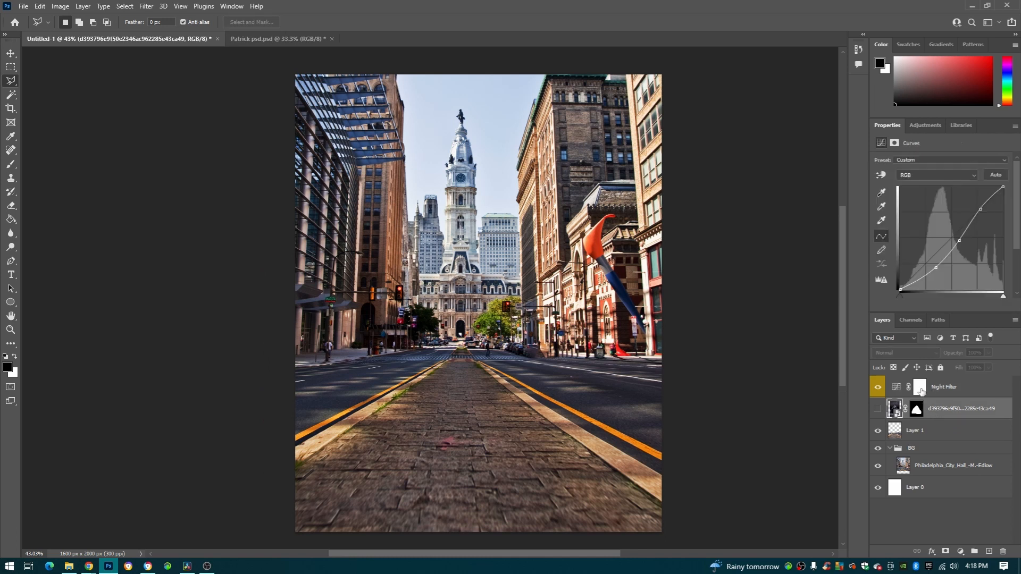
Add a Hue/Saturation adjustment layer and place it directly below the Batman layer.
{"action": "left_click", "coordinate": [878, 387]}
{"action": "left_click", "coordinate": [878, 386]}
{"action": "left_click", "coordinate": [879, 387]}
{"action": "left_click", "coordinate": [879, 386]}
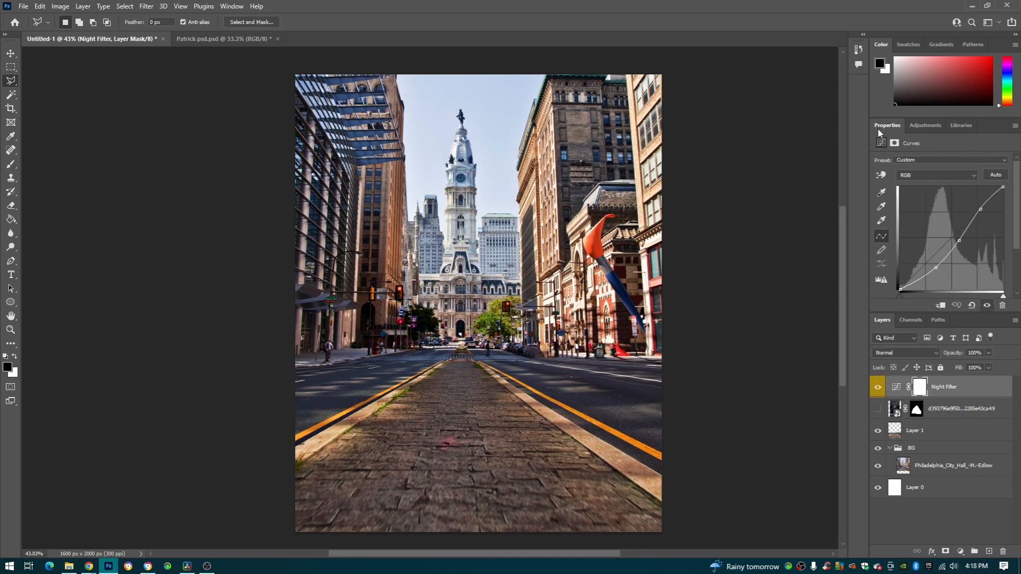
{"action": "left_click", "coordinate": [926, 127]}
{"action": "left_click", "coordinate": [895, 171]}
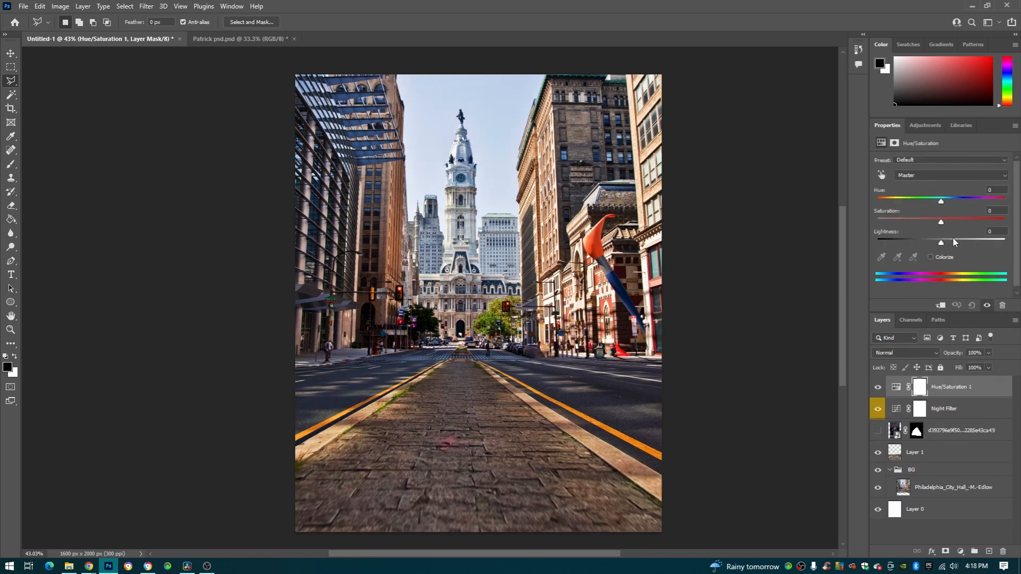
{"action": "left_click_drag", "start_coordinate": [948, 388], "coordinate": [944, 441]}
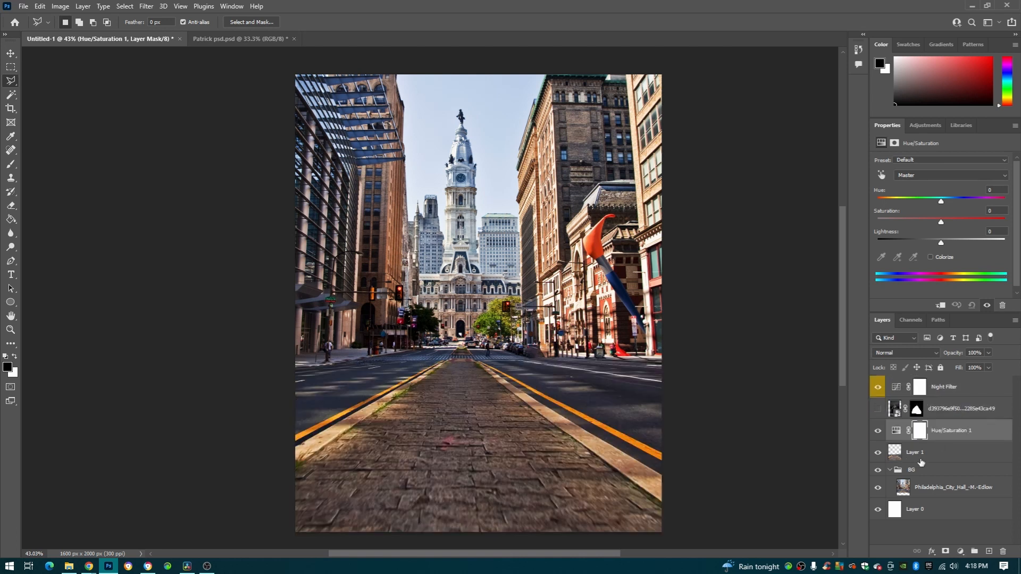
Move the road layer into the BG group and clip the Hue/Saturation adjustment to that group.
{"action": "left_click", "coordinate": [925, 461]}
{"action": "left_click_drag", "start_coordinate": [928, 455], "coordinate": [928, 482]}
{"action": "left_click", "coordinate": [890, 450]}
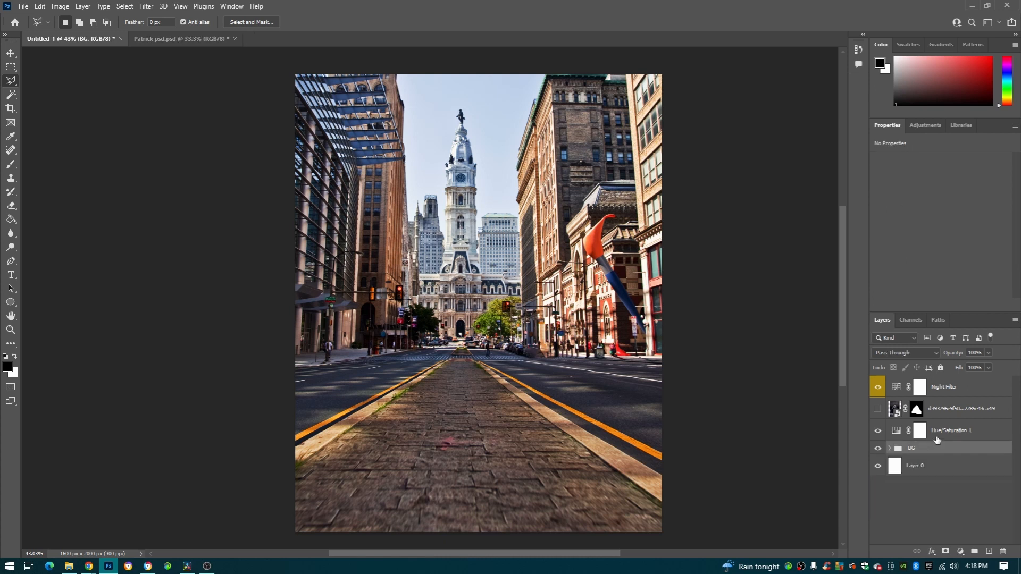
{"action": "right_click", "coordinate": [936, 439]}
{"action": "left_click", "coordinate": [915, 314]}
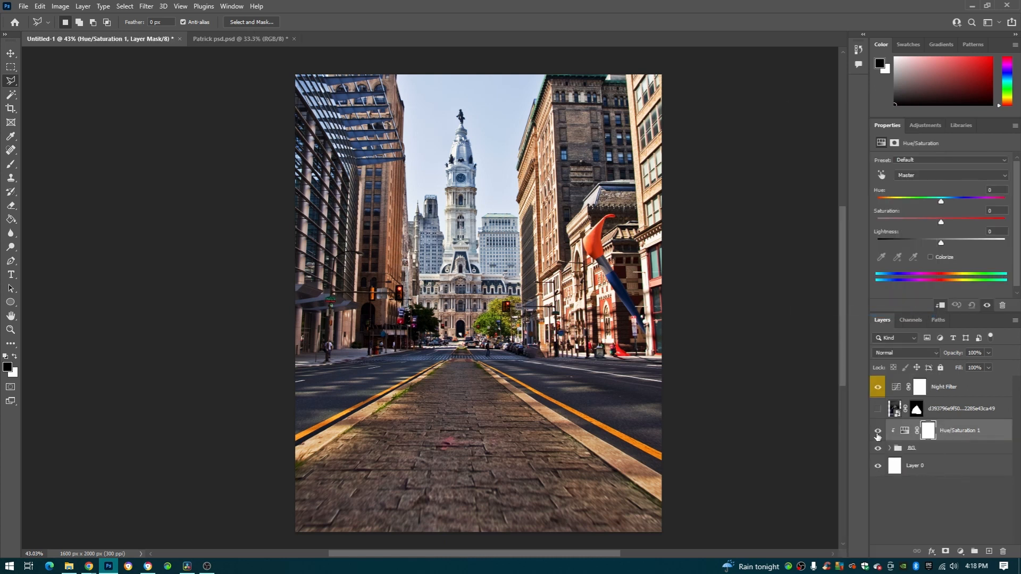
Lower the background's saturation to -82 in the Hue/Saturation adjustment and compare it with the original colours.
{"action": "left_click_drag", "start_coordinate": [942, 225], "coordinate": [906, 229]}
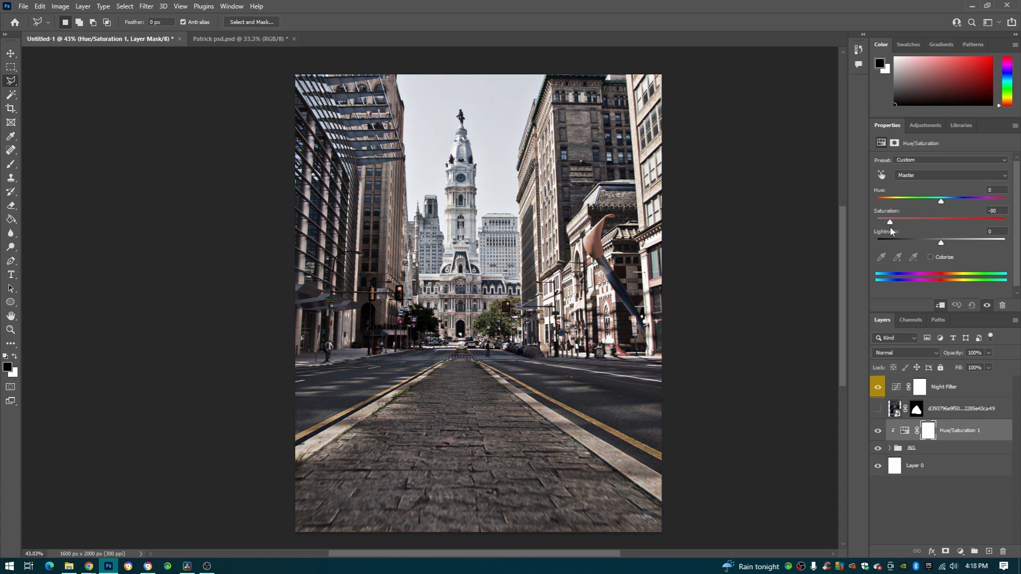
{"action": "scroll", "coordinate": [537, 367], "scroll_direction": "left", "scroll_amount": 2}
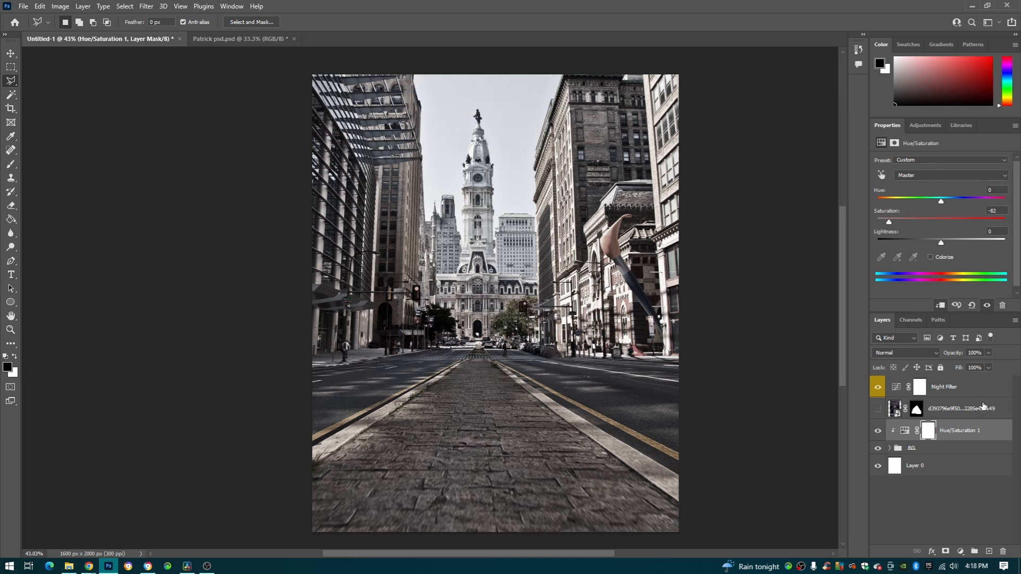
{"action": "left_click", "coordinate": [878, 430]}
{"action": "left_click", "coordinate": [878, 430]}
{"action": "left_click", "coordinate": [878, 431]}
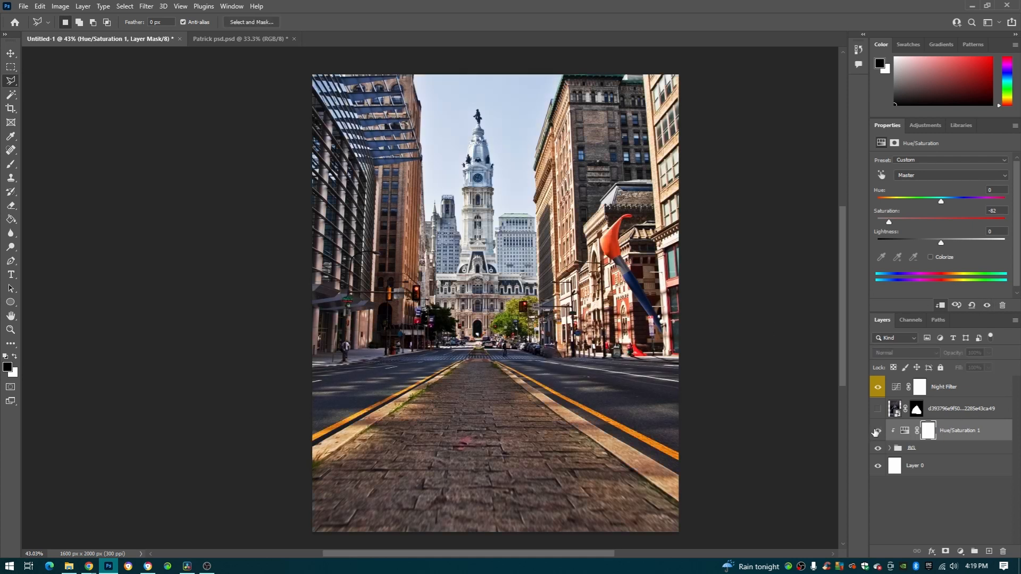
{"action": "left_click", "coordinate": [878, 430]}
{"action": "scroll", "coordinate": [519, 435], "scroll_direction": "left", "scroll_amount": 1}
{"action": "scroll", "coordinate": [519, 435], "scroll_direction": "up", "scroll_amount": 1}
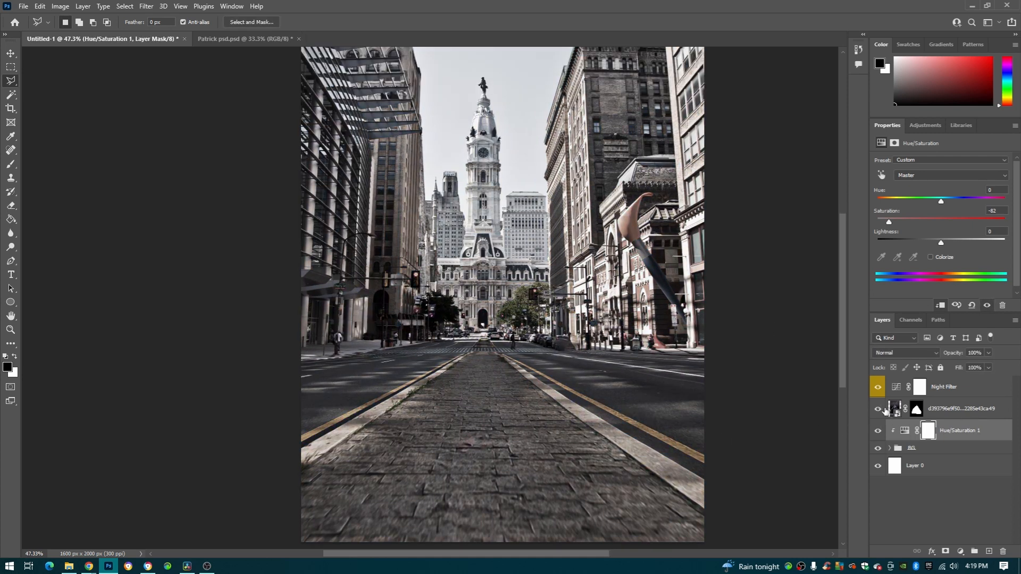
{"action": "left_click", "coordinate": [882, 410]}
{"action": "left_click", "coordinate": [883, 410]}
Darken the background by setting the Hue/Saturation adjustment's lightness to -23, and compare before and after.
{"action": "scroll", "coordinate": [967, 191], "scroll_direction": "right", "scroll_amount": 2}
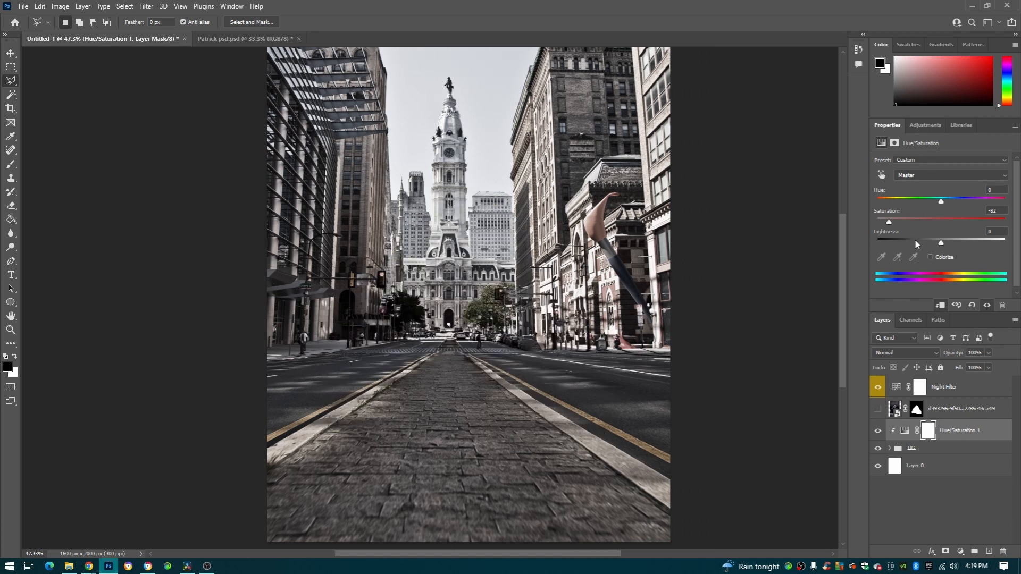
{"action": "left_click_drag", "start_coordinate": [943, 244], "coordinate": [930, 244]}
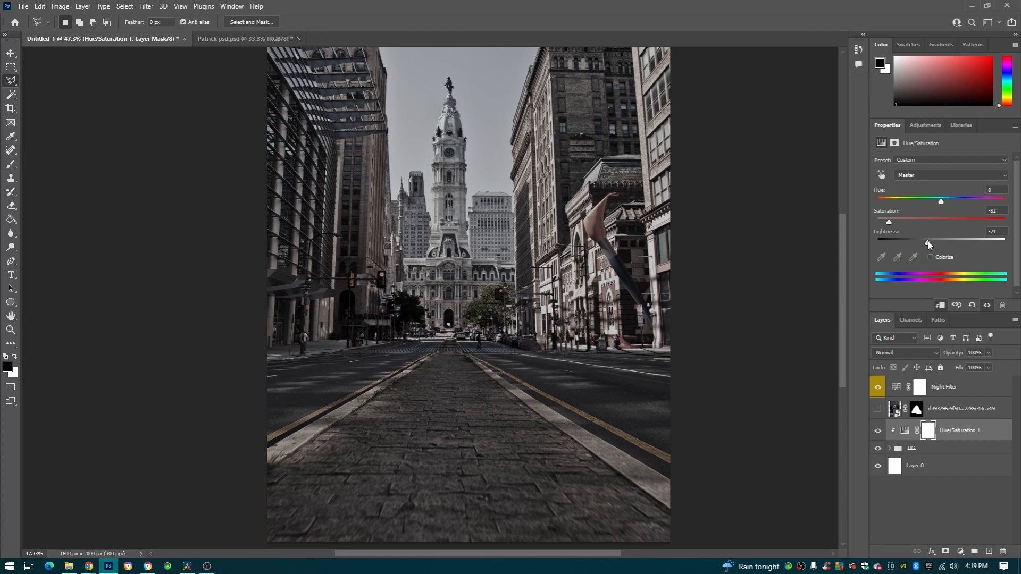
{"action": "left_click", "coordinate": [878, 429]}
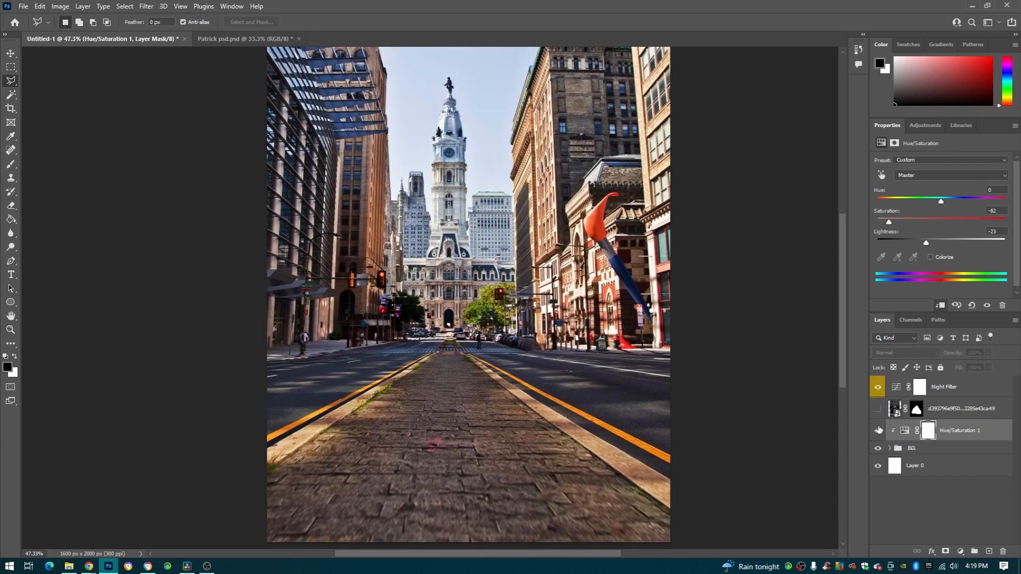
{"action": "left_click", "coordinate": [878, 429]}
{"action": "left_click", "coordinate": [878, 429]}
{"action": "left_click", "coordinate": [878, 429]}
{"action": "scroll", "coordinate": [541, 407], "scroll_direction": "down", "scroll_amount": 3}
{"action": "scroll", "coordinate": [541, 407], "scroll_direction": "up", "scroll_amount": 1}
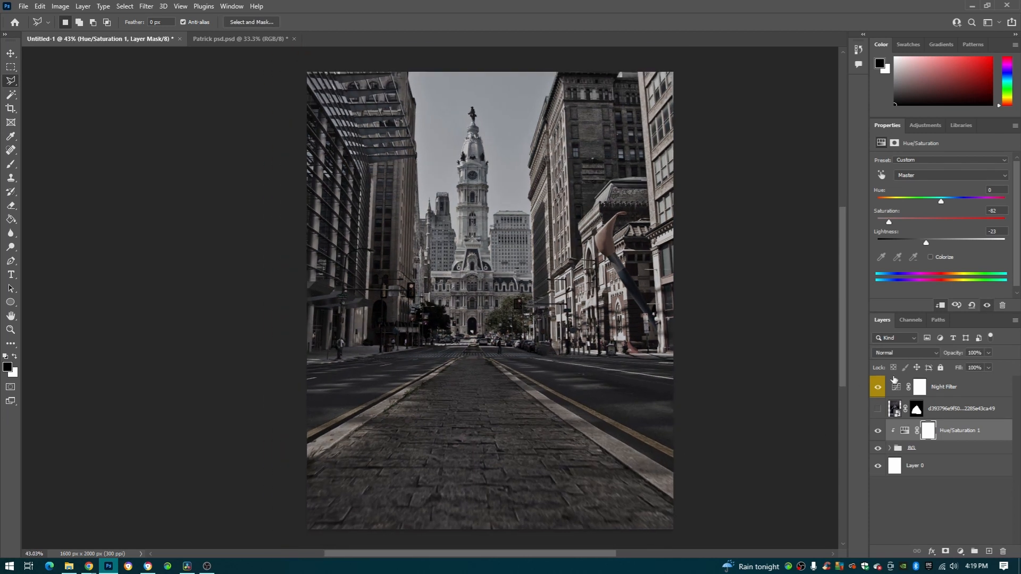
Show the Batman layer over the darkened street and select its layer mask.
{"action": "left_click", "coordinate": [878, 408]}
{"action": "scroll", "coordinate": [607, 414], "scroll_direction": "left", "scroll_amount": 1}
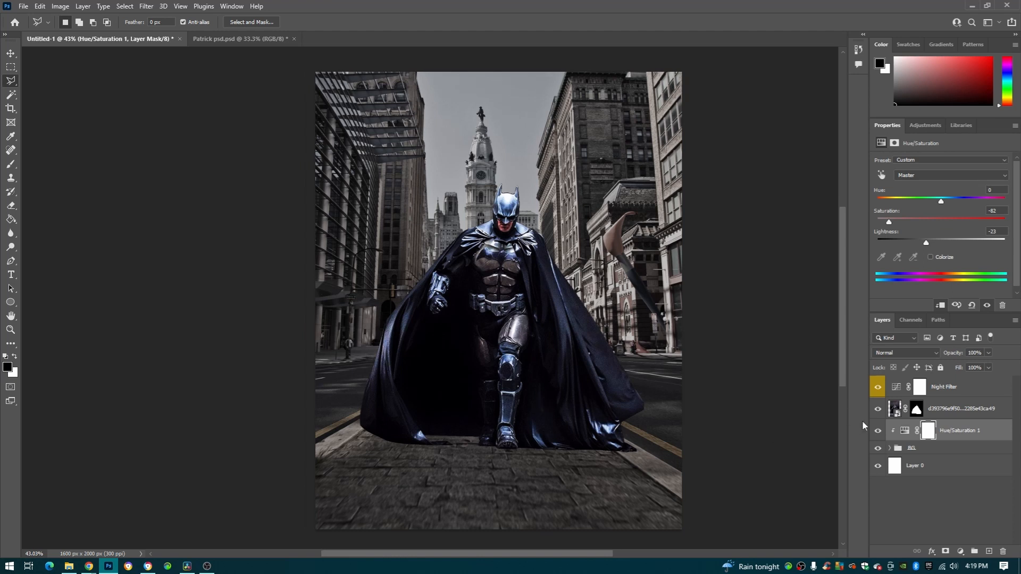
{"action": "left_click", "coordinate": [878, 408]}
{"action": "left_click", "coordinate": [878, 409]}
{"action": "scroll", "coordinate": [507, 305], "scroll_direction": "right", "scroll_amount": 1}
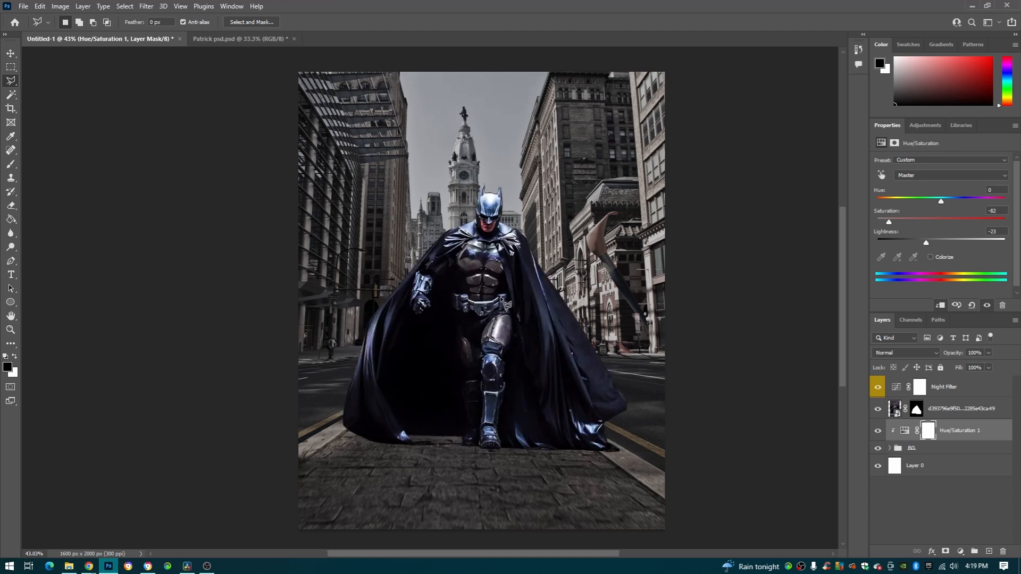
{"action": "left_click", "coordinate": [917, 408]}
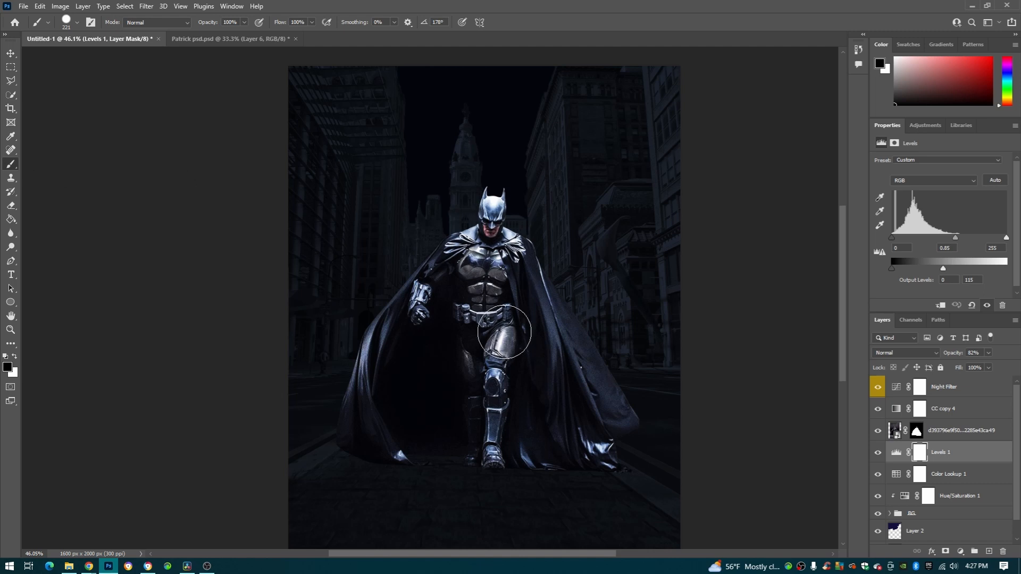
{"action": "scroll", "coordinate": [529, 355], "scroll_direction": "down", "scroll_amount": 1}
{"action": "scroll", "coordinate": [479, 178], "scroll_direction": "up", "scroll_amount": 1}
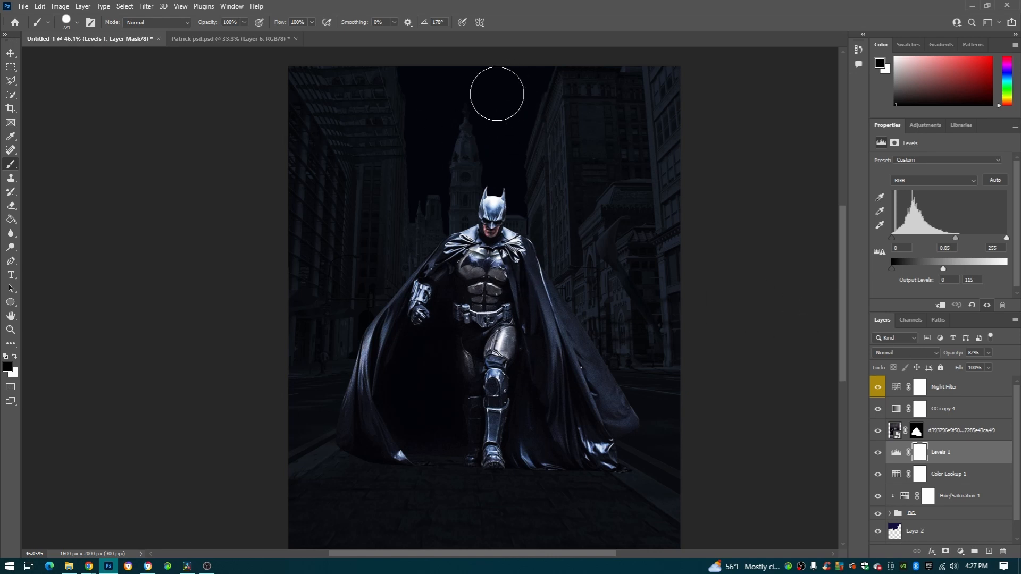
{"action": "scroll", "coordinate": [499, 90], "scroll_direction": "up", "scroll_amount": 5}
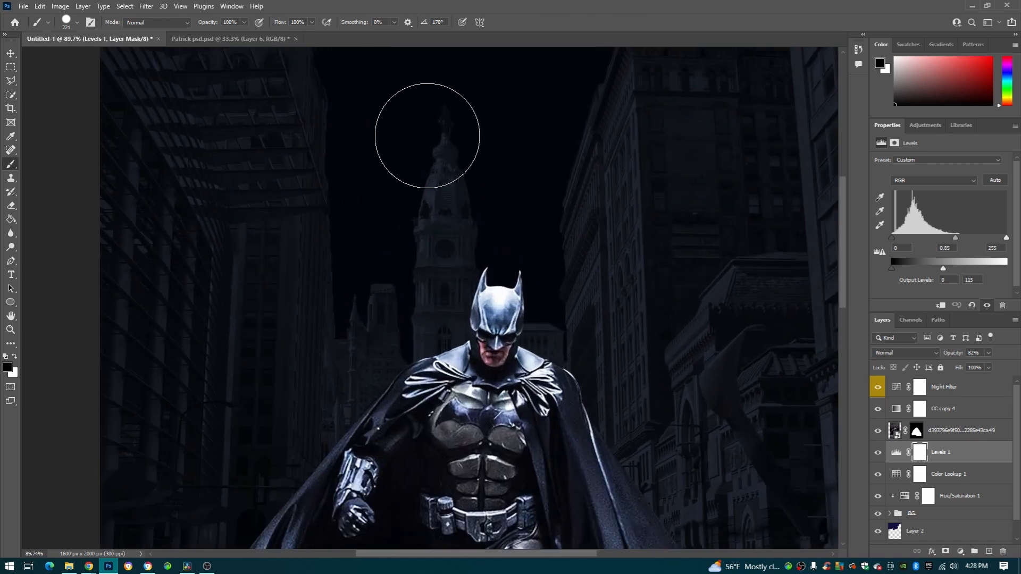
{"action": "scroll", "coordinate": [468, 149], "scroll_direction": "down", "scroll_amount": 5}
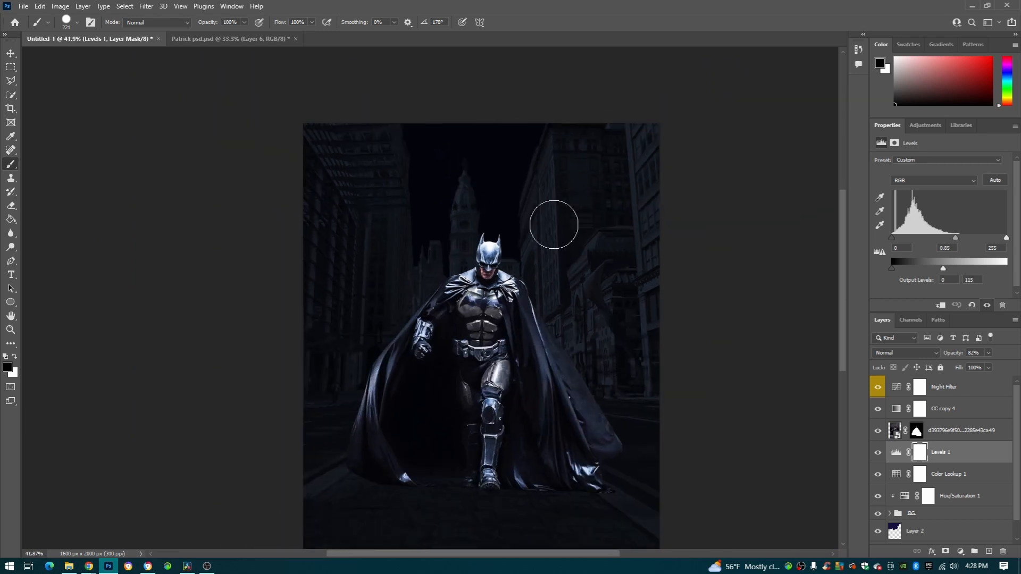
{"action": "scroll", "coordinate": [647, 155], "scroll_direction": "down", "scroll_amount": 1}
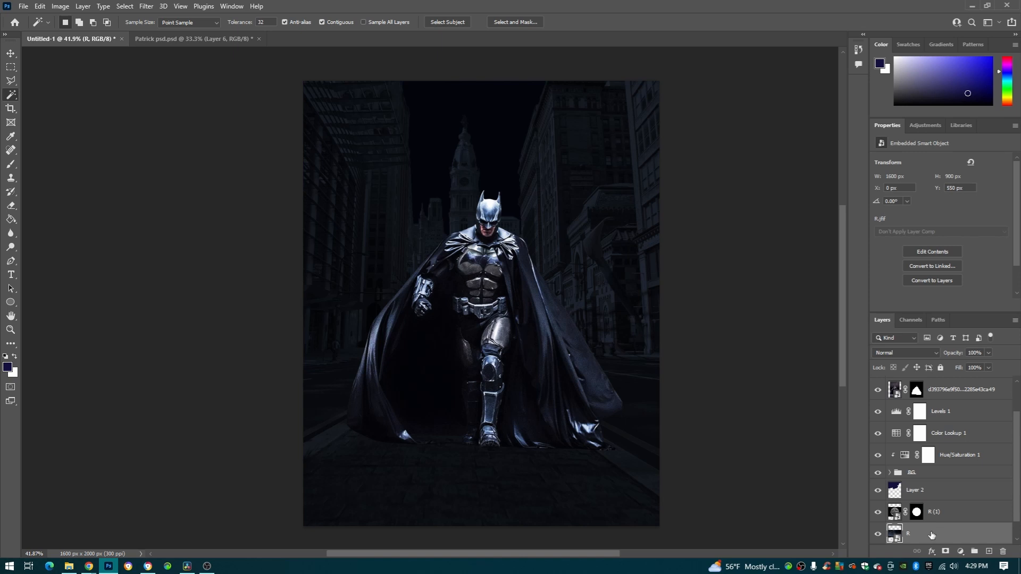
Move the R sky image up to Y -69 px and place its layer directly below the BG group.
{"action": "key", "text": "ctrl+t"}
{"action": "left_click_drag", "start_coordinate": [437, 354], "coordinate": [432, 217]}
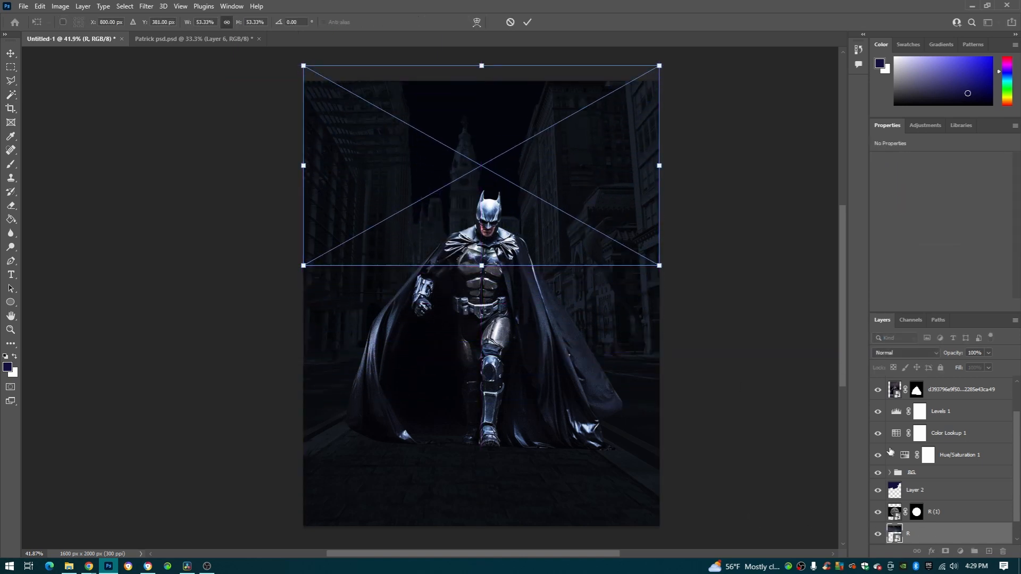
{"action": "key", "text": "w"}
{"action": "left_click_drag", "start_coordinate": [964, 539], "coordinate": [947, 481]}
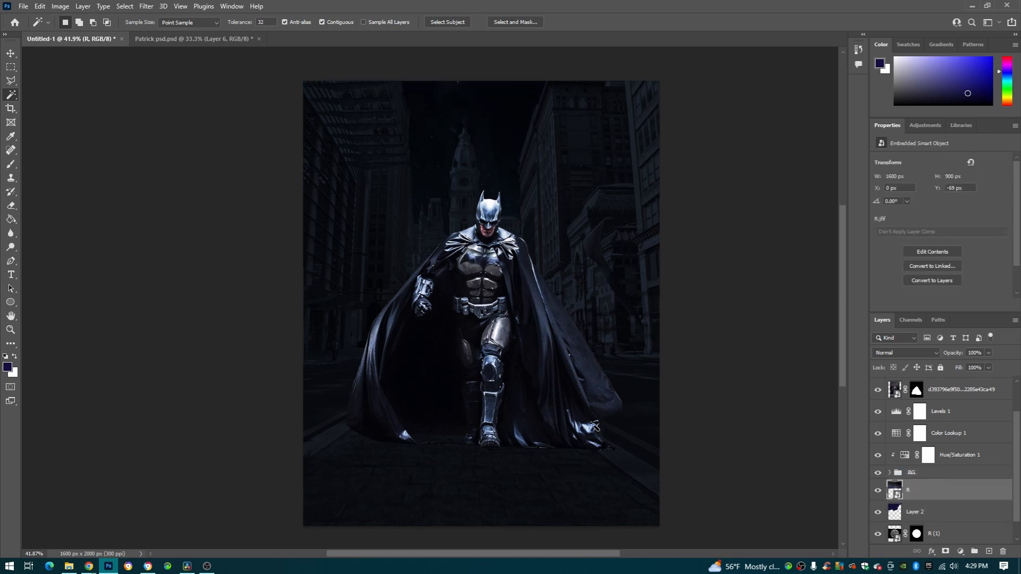
Move the R (1) moon image up to X -67 px, Y -21 px and place its layer above the R layer.
{"action": "scroll", "coordinate": [584, 427], "scroll_direction": "left", "scroll_amount": 1}
{"action": "left_click_drag", "start_coordinate": [928, 535], "coordinate": [928, 503]}
{"action": "key", "text": "ctrl+t"}
{"action": "left_click_drag", "start_coordinate": [570, 391], "coordinate": [556, 295]}
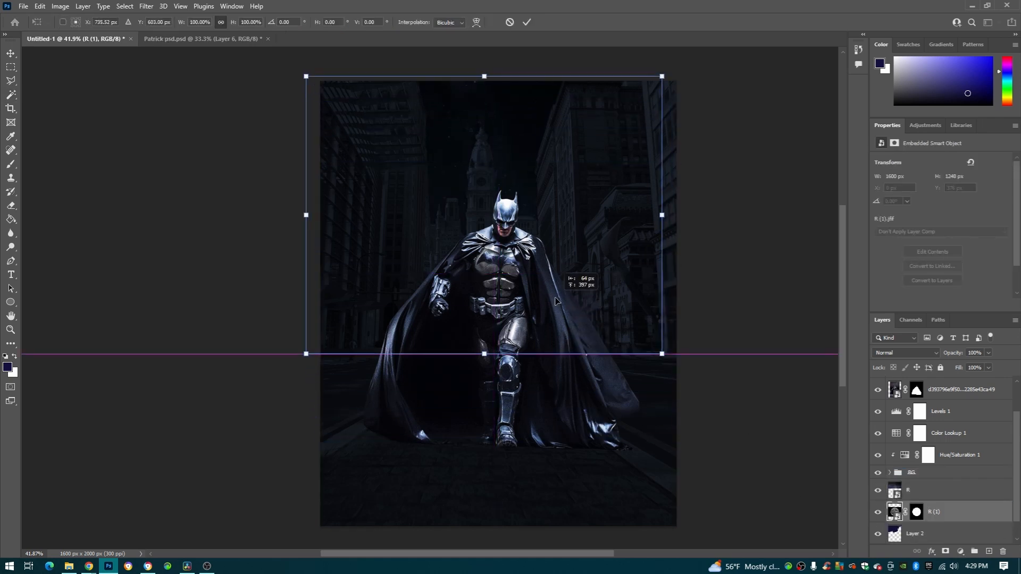
{"action": "key", "text": "Return"}
{"action": "key", "text": "w"}
{"action": "left_click_drag", "start_coordinate": [952, 517], "coordinate": [953, 489]}
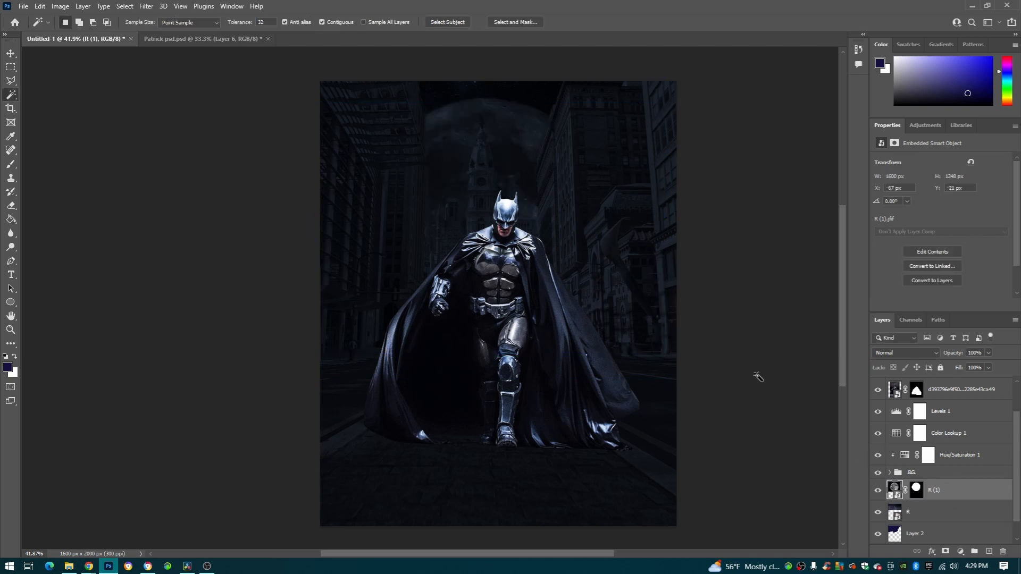
Scale the R (1) moon image to 267 by 208 px and position it beside the City Hall tower at X 346 px, Y 329 px.
{"action": "key", "text": "ctrl+t"}
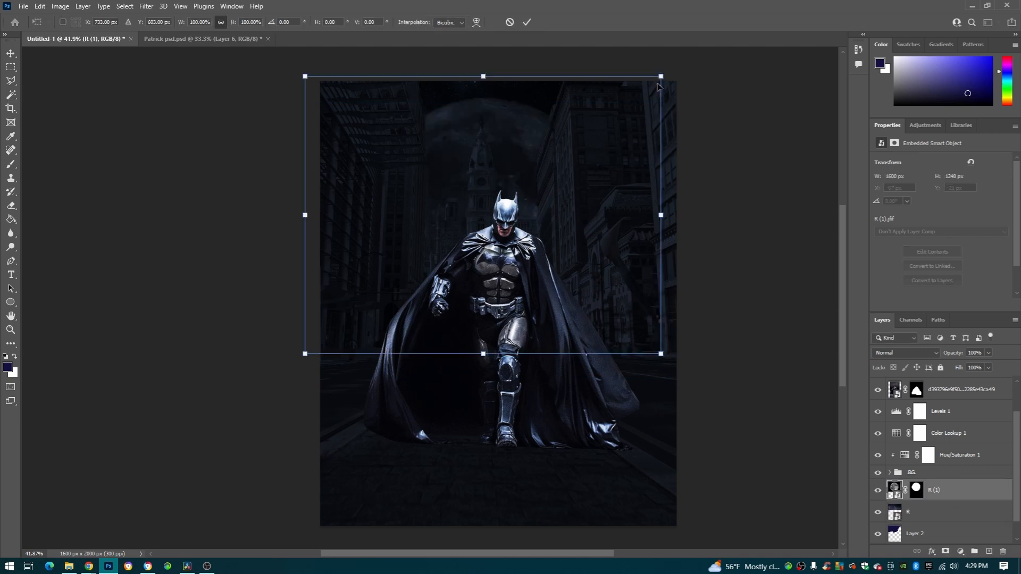
{"action": "left_click_drag", "start_coordinate": [659, 77], "coordinate": [532, 177]}
{"action": "left_click_drag", "start_coordinate": [500, 218], "coordinate": [445, 181]}
{"action": "left_click_drag", "start_coordinate": [471, 143], "coordinate": [453, 153]}
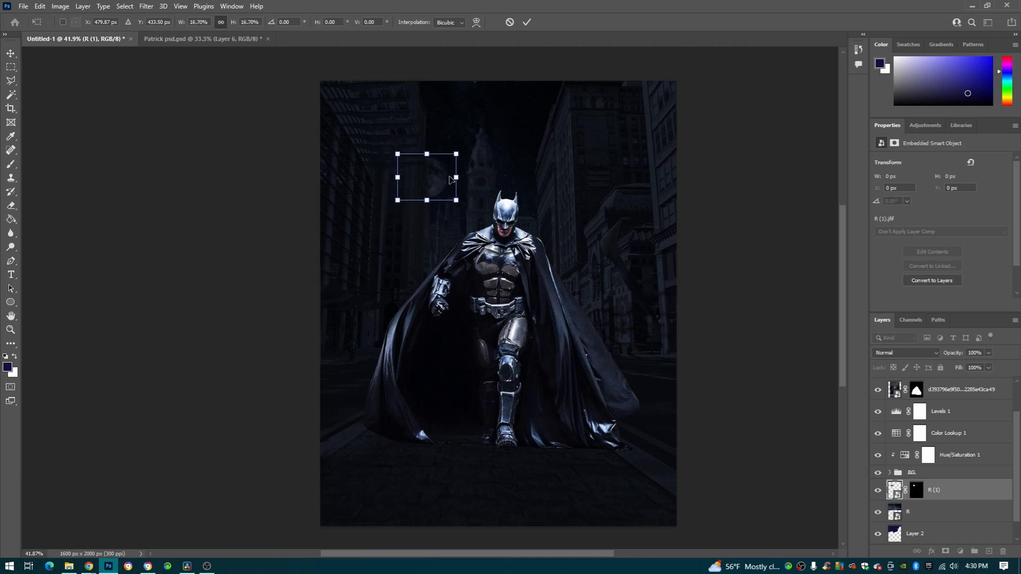
{"action": "key", "text": "w"}
Try the R (1) moon layer directly above Levels 1, and return it below the BG group.
{"action": "left_click_drag", "start_coordinate": [952, 495], "coordinate": [942, 408]}
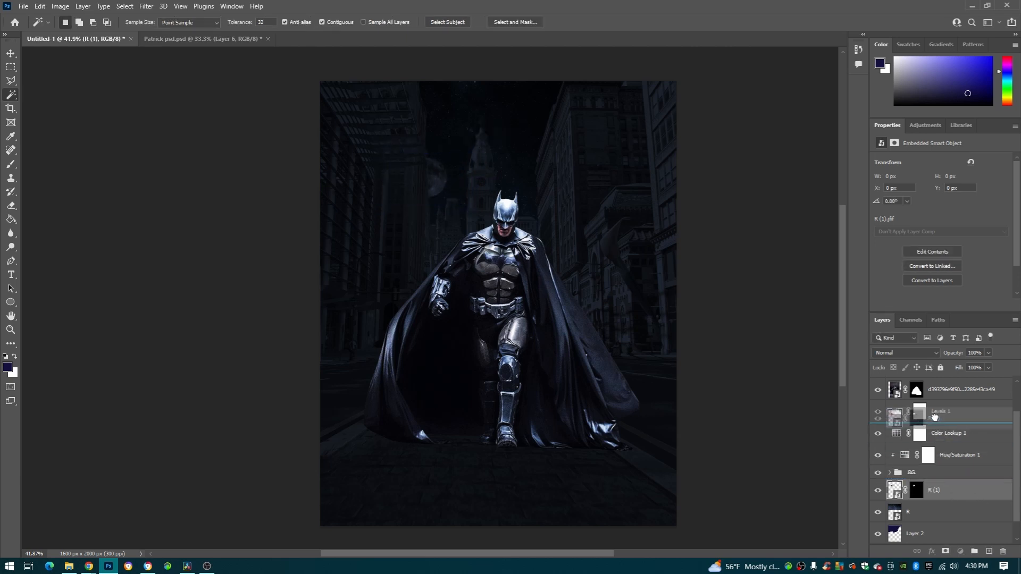
{"action": "scroll", "coordinate": [585, 441], "scroll_direction": "up", "scroll_amount": 1}
{"action": "scroll", "coordinate": [585, 441], "scroll_direction": "down", "scroll_amount": 1}
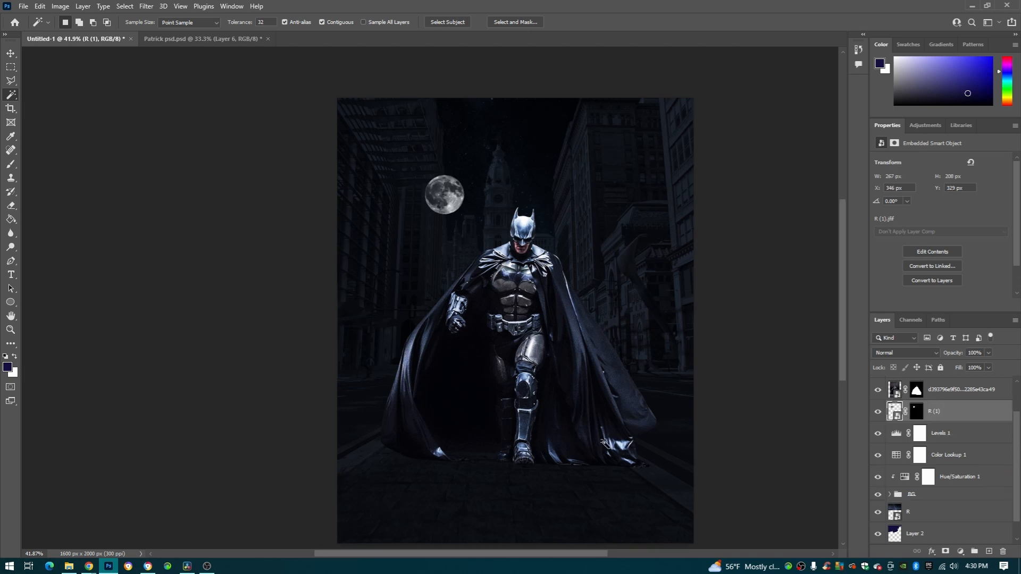
{"action": "left_click_drag", "start_coordinate": [966, 416], "coordinate": [955, 500]}
{"action": "scroll", "coordinate": [665, 442], "scroll_direction": "left", "scroll_amount": 1}
{"action": "scroll", "coordinate": [665, 442], "scroll_direction": "left", "scroll_amount": 1}
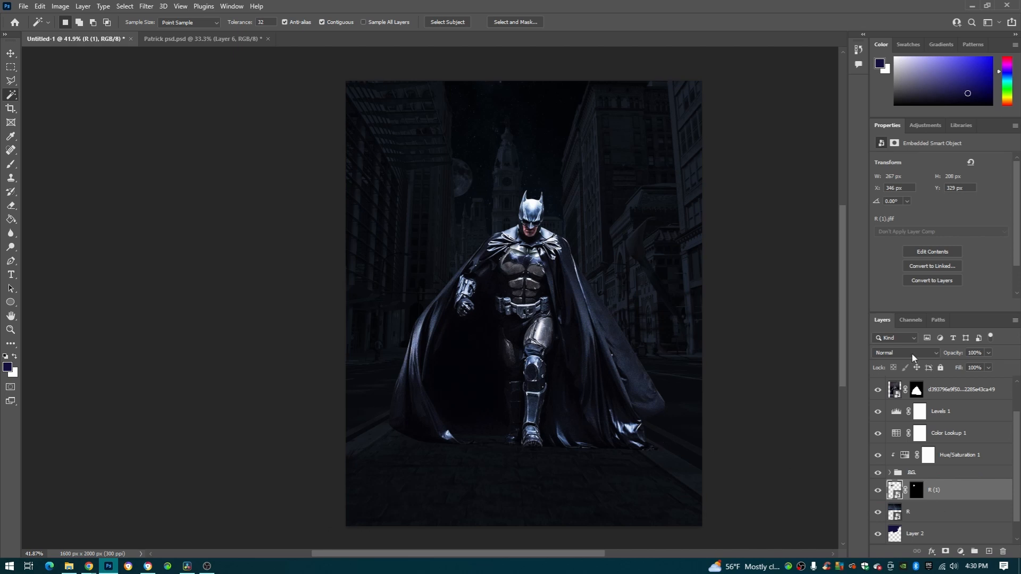
Set the R (1) moon layer's blend mode to Screen and raise it directly above the Levels 1 layer.
{"action": "left_click", "coordinate": [907, 353]}
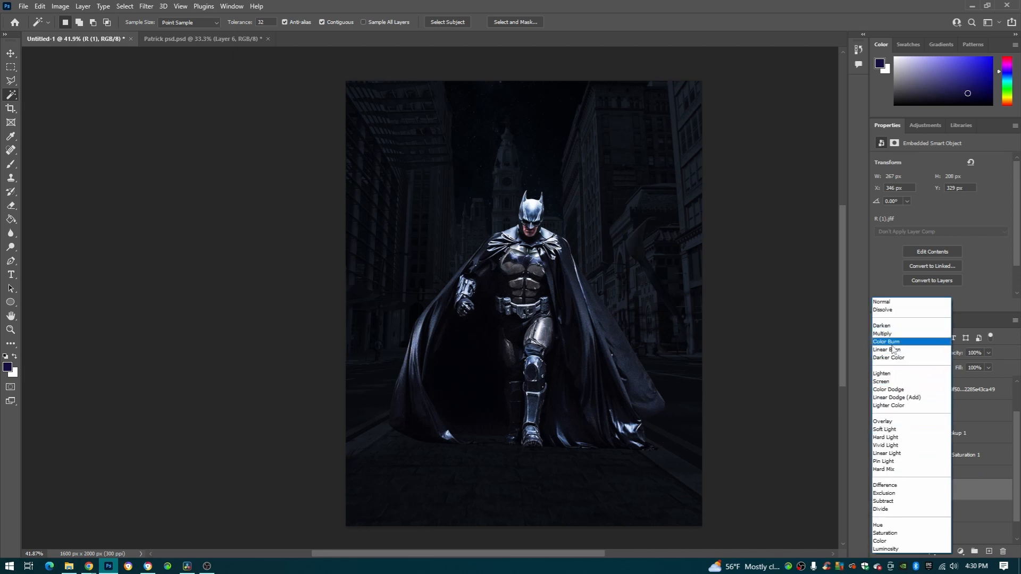
{"action": "left_click", "coordinate": [881, 382]}
{"action": "key", "text": "ctrl+bracketright"}
{"action": "key", "text": "ctrl+bracketright"}
{"action": "key", "text": "ctrl+bracketright"}
{"action": "key", "text": "ctrl+bracketright"}
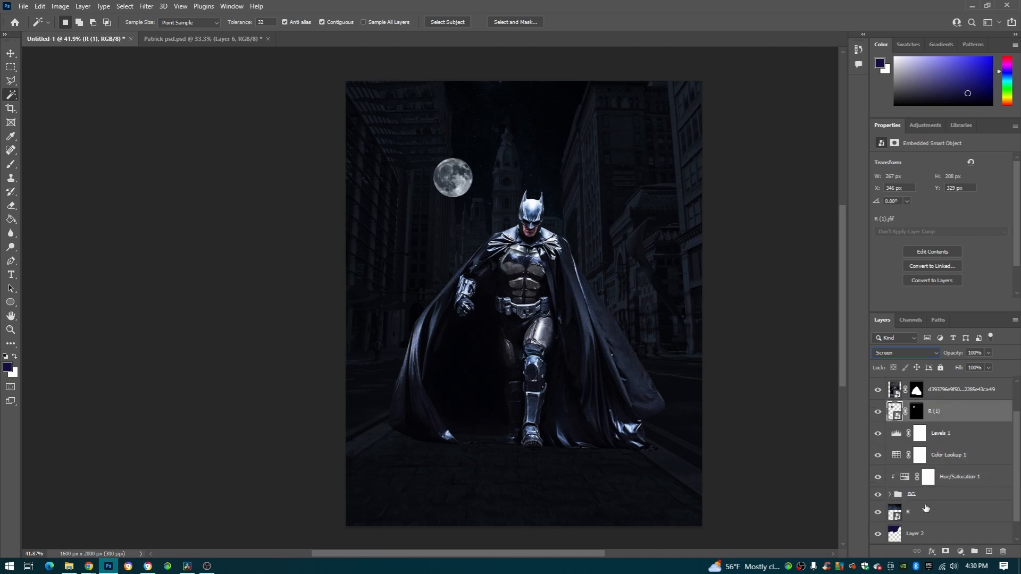
Load the Philadelphia layer mask as a selection, paint black on the R (1) mask to hide the moon behind the building, and deselect.
{"action": "scroll", "coordinate": [926, 509], "scroll_direction": "down", "scroll_amount": 1}
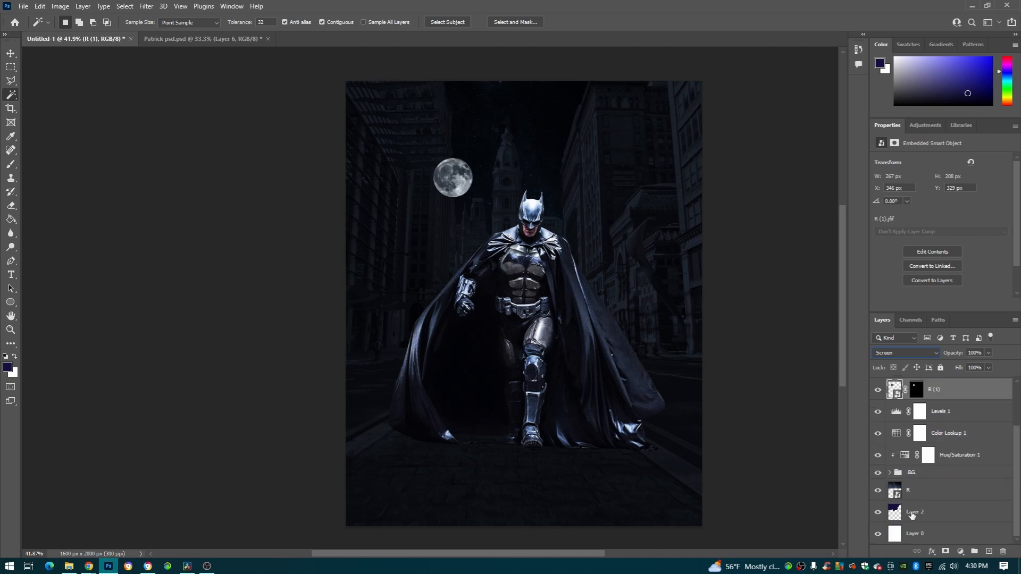
{"action": "left_click", "coordinate": [889, 474]}
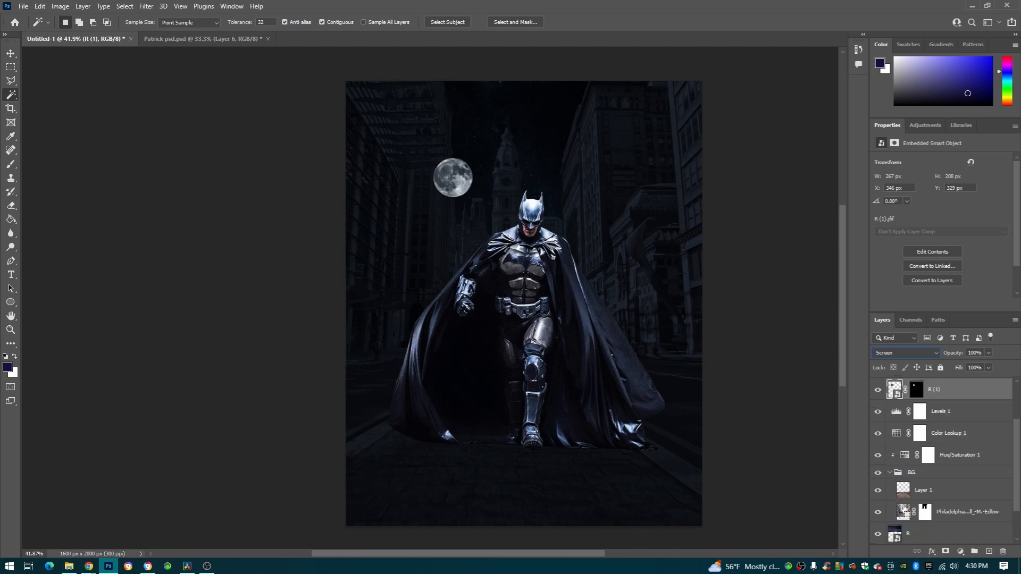
{"action": "left_click", "coordinate": [925, 513], "text": "ctrl"}
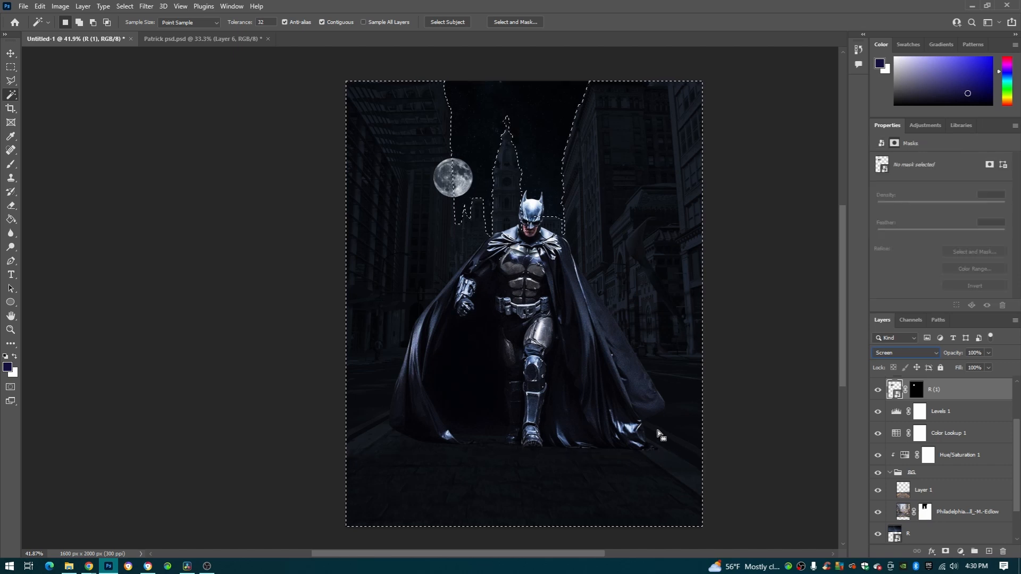
{"action": "scroll", "coordinate": [929, 500], "scroll_direction": "up", "scroll_amount": 3}
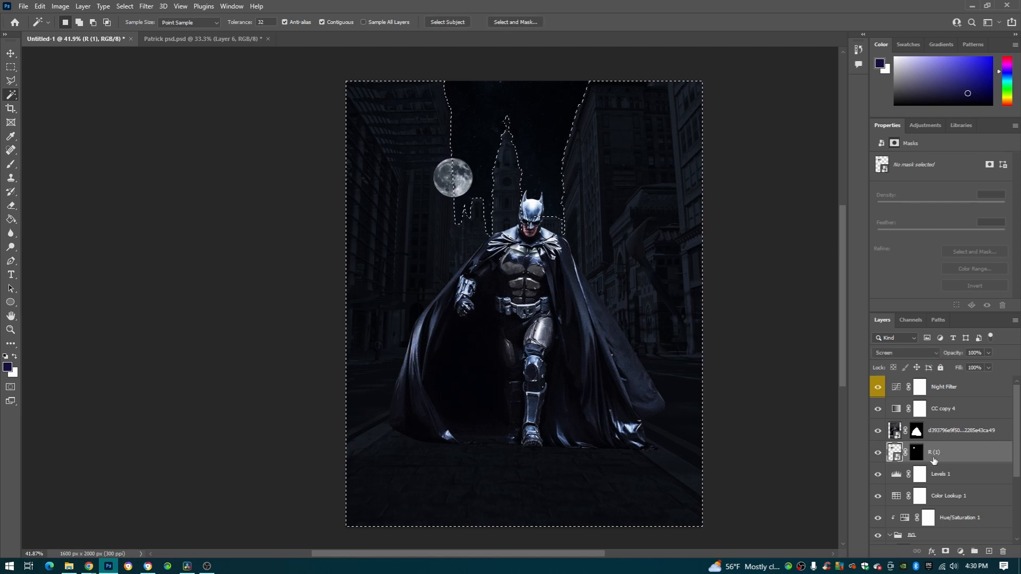
{"action": "left_click", "coordinate": [917, 452]}
{"action": "key", "text": "b"}
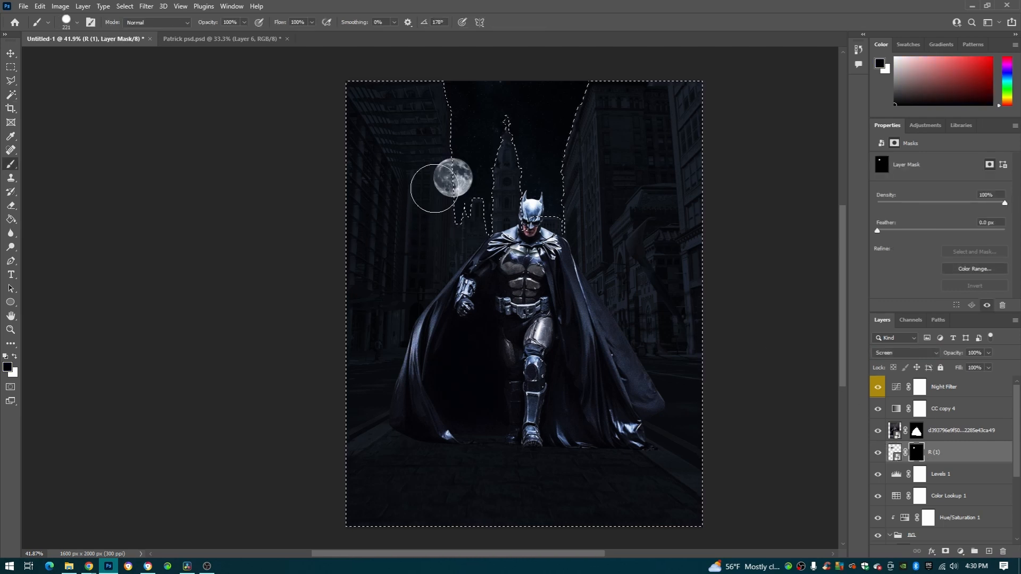
{"action": "left_click", "coordinate": [446, 189]}
{"action": "key", "text": "ctrl+d"}
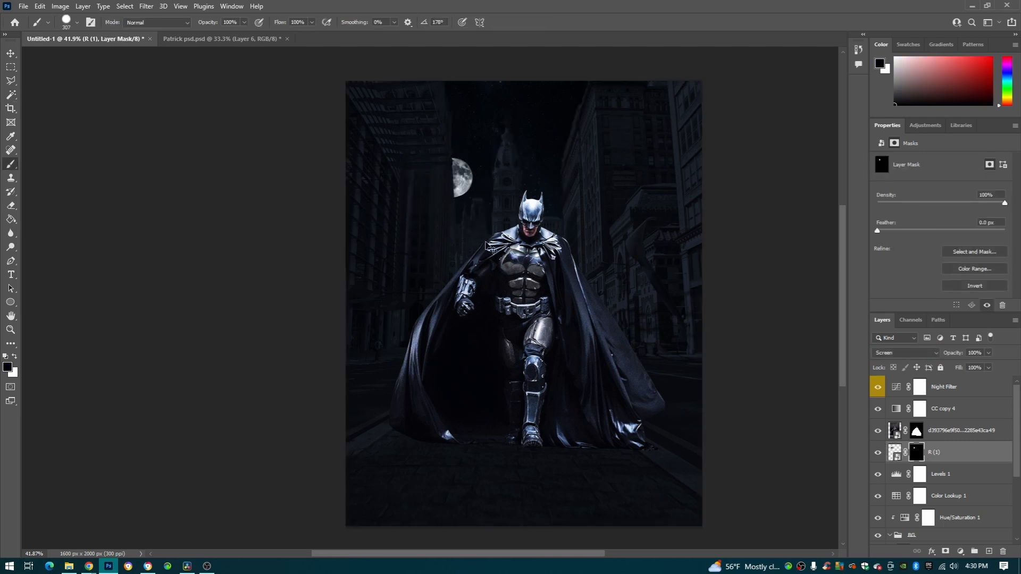
Duplicate the Color Lookup 1 adjustment, place the copy directly above the R (1) moon layer, and clip it to the moon.
{"action": "scroll", "coordinate": [492, 299], "scroll_direction": "right", "scroll_amount": 1}
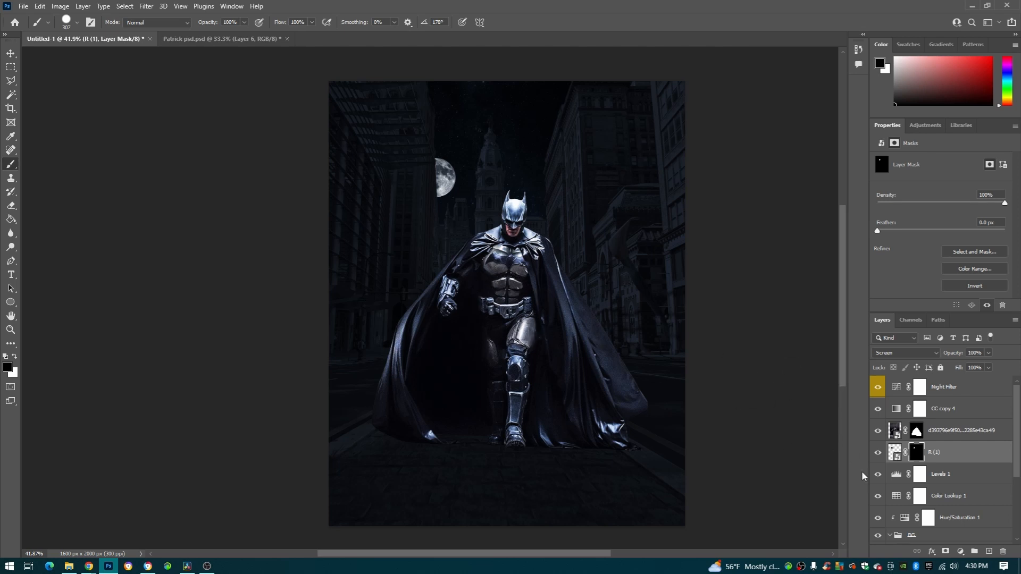
{"action": "left_click", "coordinate": [939, 501]}
{"action": "key", "text": "ctrl+j"}
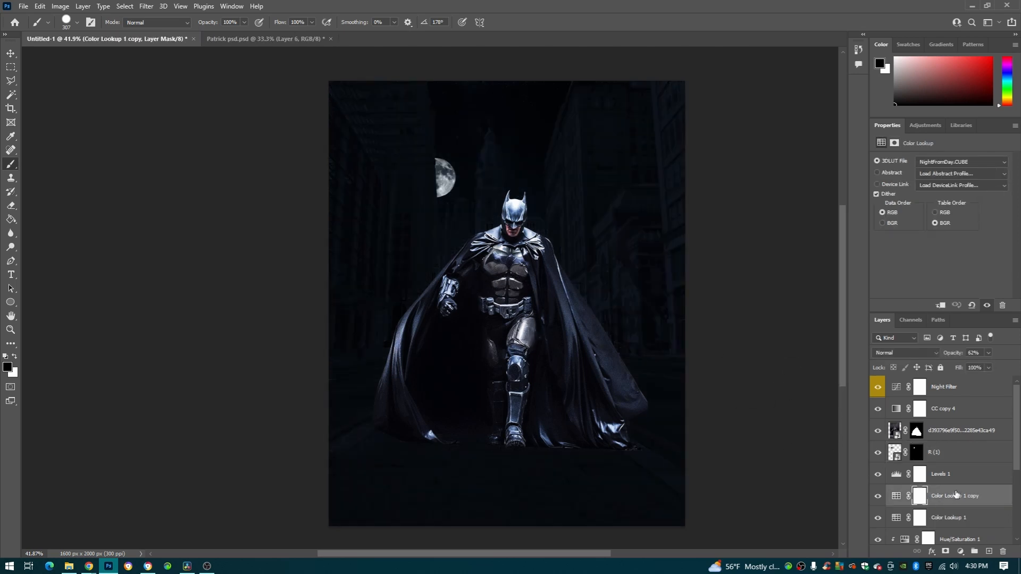
{"action": "left_click_drag", "start_coordinate": [956, 496], "coordinate": [952, 447]}
{"action": "right_click", "coordinate": [952, 447]}
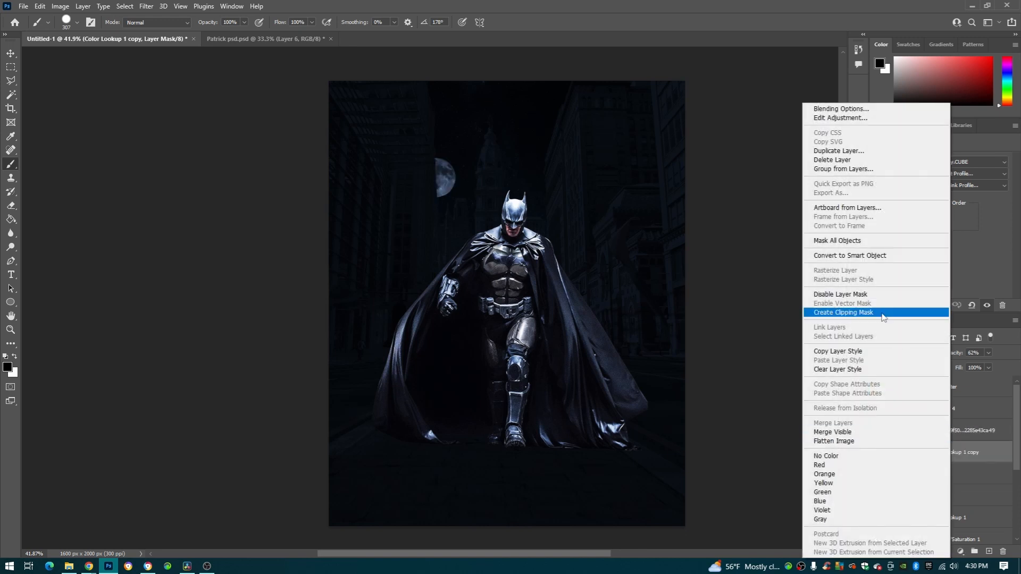
{"action": "left_click", "coordinate": [882, 313]}
Compare the moon with and without the Color Lookup 1 copy, and set that adjustment to 34% opacity with the Screen blend mode.
{"action": "left_click", "coordinate": [878, 453]}
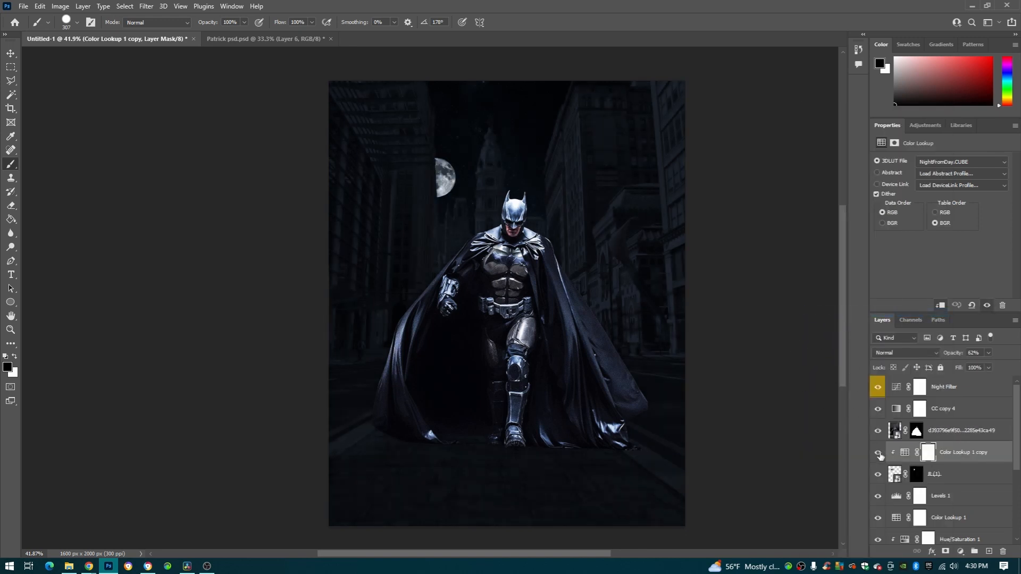
{"action": "left_click", "coordinate": [879, 453]}
{"action": "left_click", "coordinate": [976, 365]}
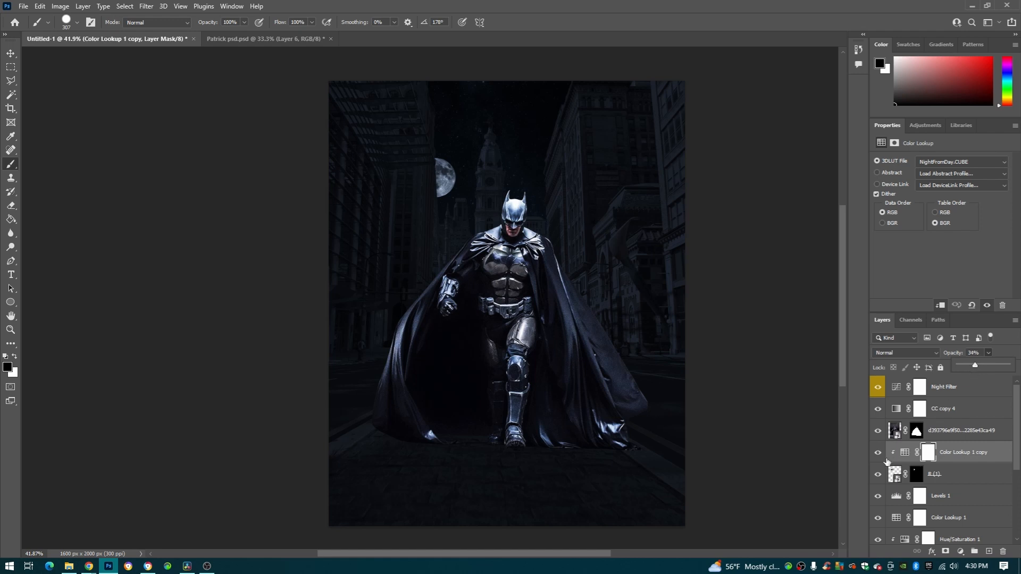
{"action": "left_click", "coordinate": [904, 353]}
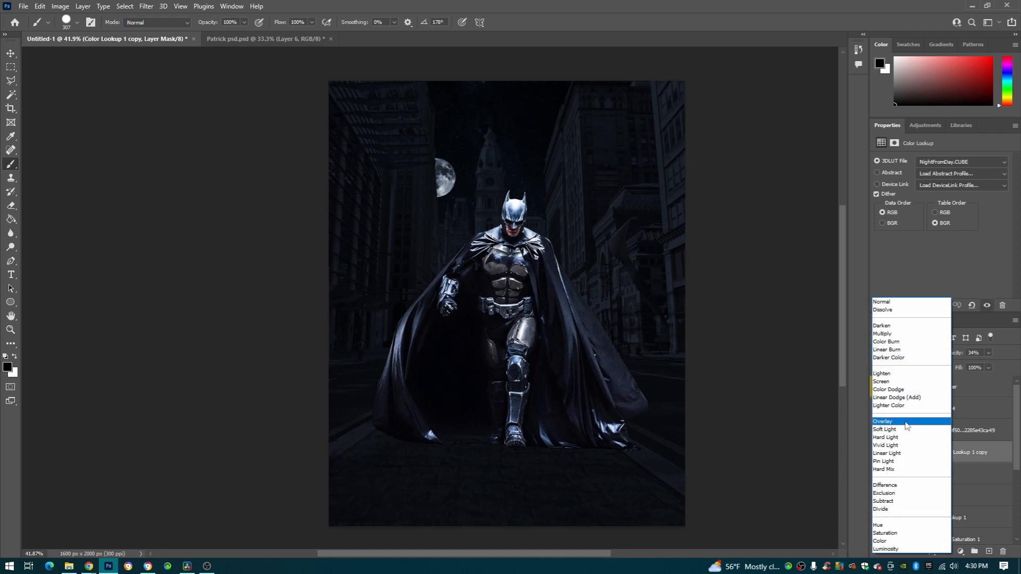
{"action": "left_click", "coordinate": [883, 381]}
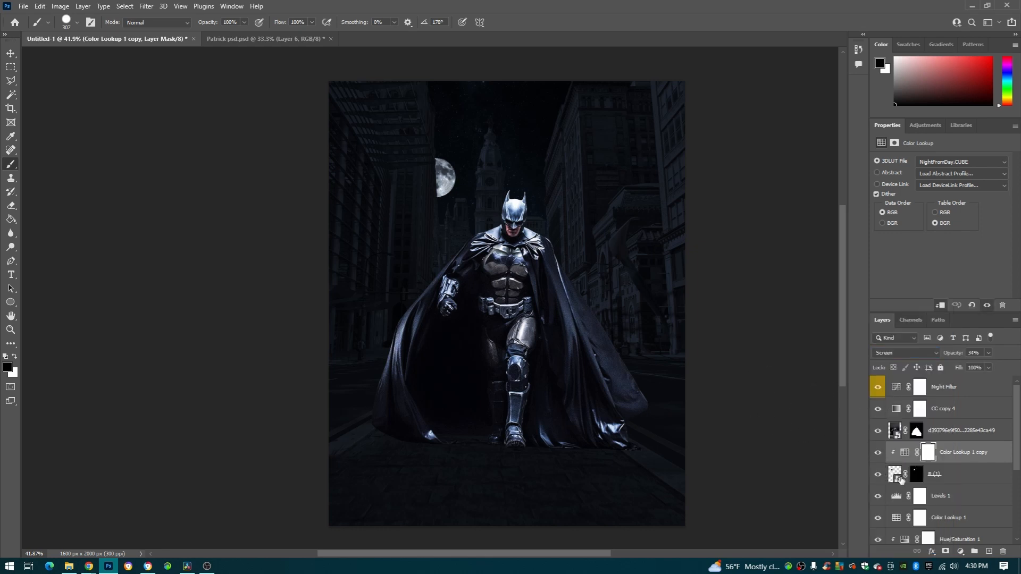
{"action": "left_click", "coordinate": [936, 475]}
{"action": "left_click", "coordinate": [904, 353]}
{"action": "left_click", "coordinate": [970, 478]}
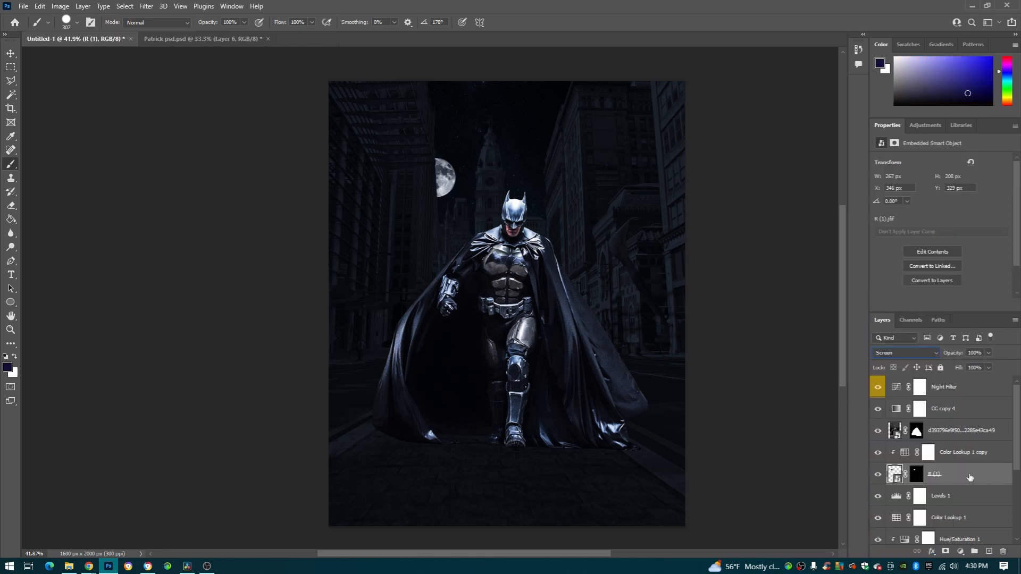
Add a new layer above the Color Lookup 1 copy and set the foreground color to pale blue #c6c9ff.
{"action": "left_click", "coordinate": [956, 456]}
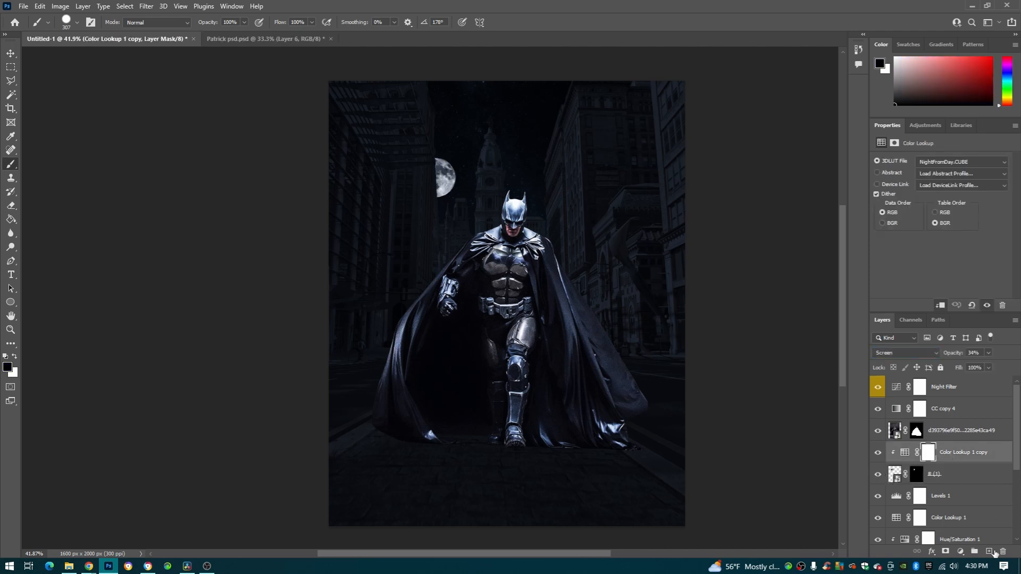
{"action": "left_click", "coordinate": [989, 552]}
{"action": "scroll", "coordinate": [444, 175], "scroll_direction": "up", "scroll_amount": 5}
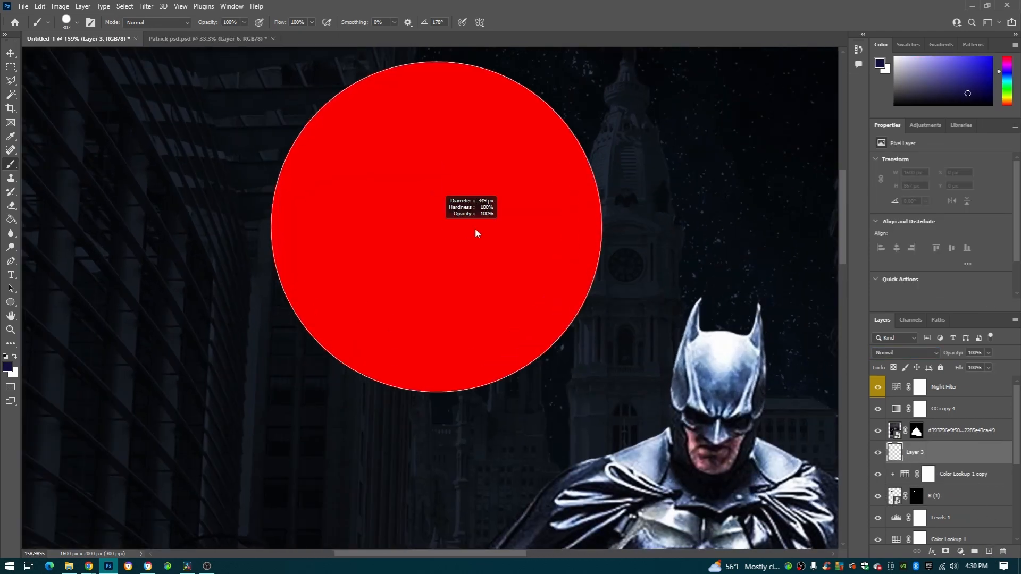
{"action": "left_click", "coordinate": [14, 358]}
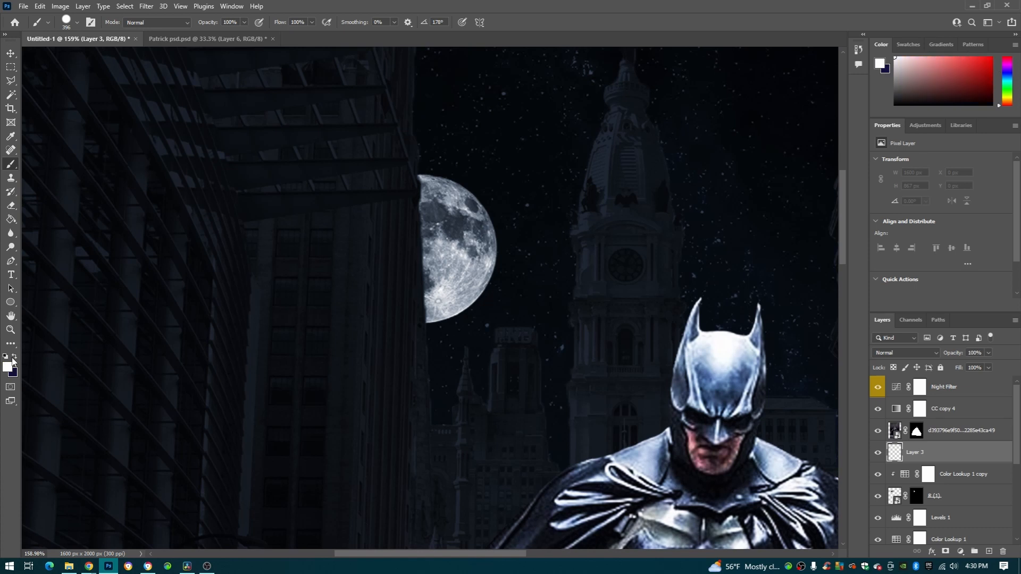
{"action": "left_click", "coordinate": [8, 367]}
{"action": "left_click", "coordinate": [819, 345]}
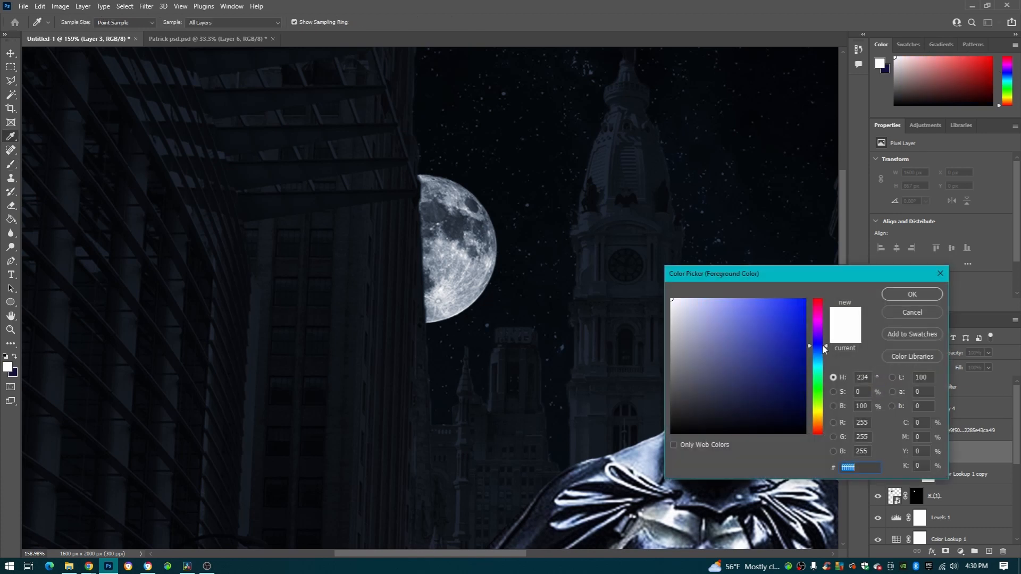
{"action": "left_click_drag", "start_coordinate": [702, 299], "coordinate": [702, 291]}
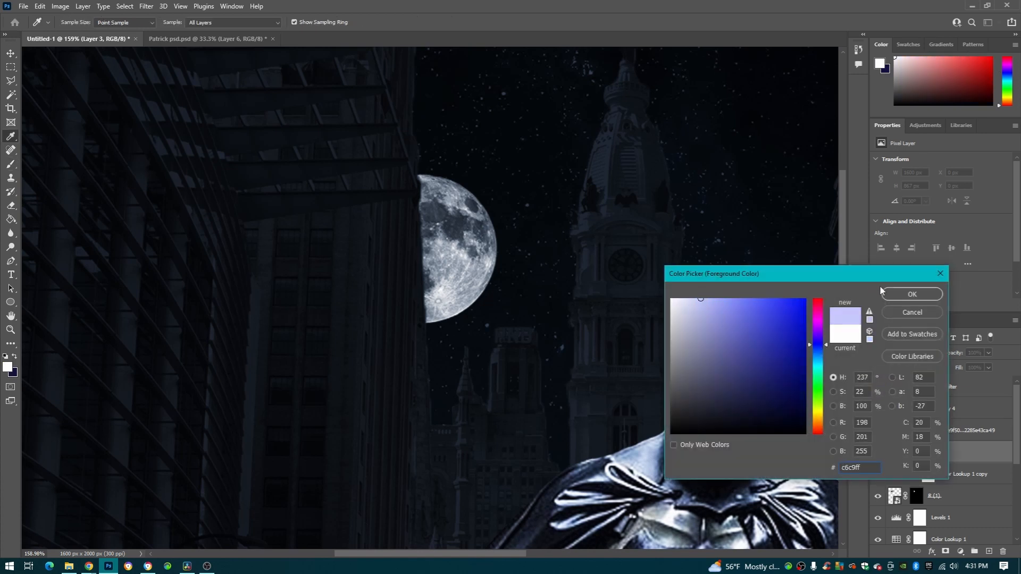
{"action": "left_click", "coordinate": [904, 294]}
Paint a pale blue glow over and around the moon on Layer 3 with a soft brush at 4% flow.
{"action": "key", "text": "b"}
{"action": "right_click", "coordinate": [446, 239]}
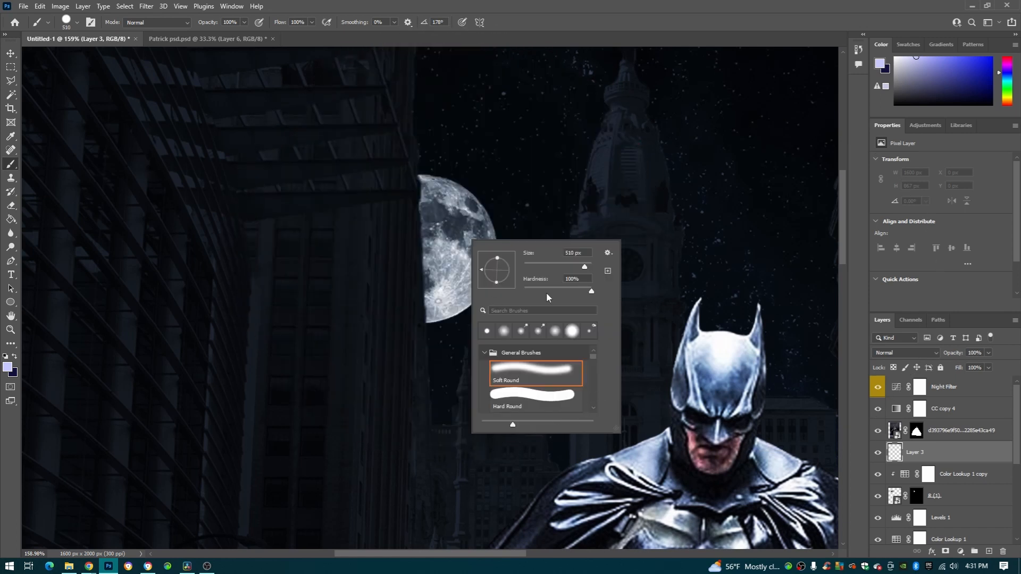
{"action": "key", "text": "Escape"}
{"action": "left_click", "coordinate": [312, 23]}
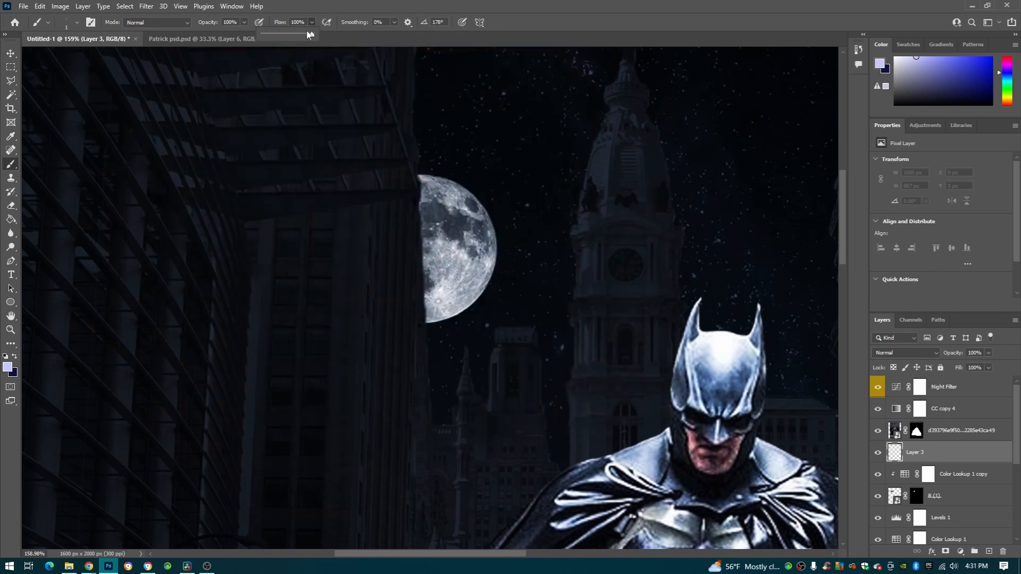
{"action": "left_click_drag", "start_coordinate": [266, 36], "coordinate": [265, 36]}
{"action": "left_click_drag", "start_coordinate": [422, 170], "coordinate": [501, 206]}
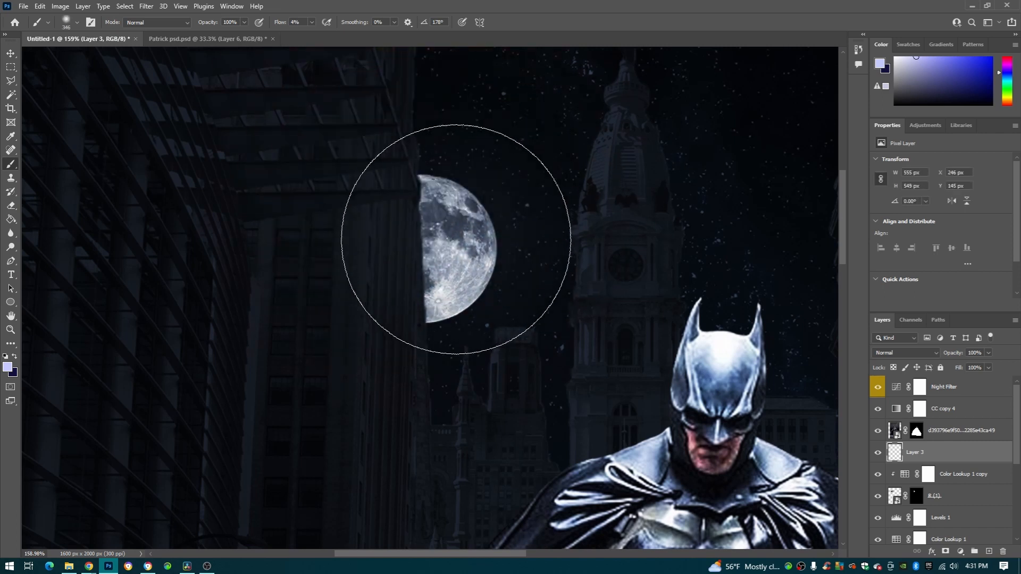
{"action": "mouse_move", "coordinate": [438, 249]}
{"action": "left_mouse_down"}
{"action": "mouse_move", "coordinate": [479, 250]}
{"action": "mouse_move", "coordinate": [439, 252]}
{"action": "mouse_move", "coordinate": [445, 235]}
{"action": "mouse_move", "coordinate": [486, 264]}
{"action": "left_mouse_up"}
Set the blend mode of the Layer 3 moon glow to Screen.
{"action": "key", "text": "ctrl+0"}
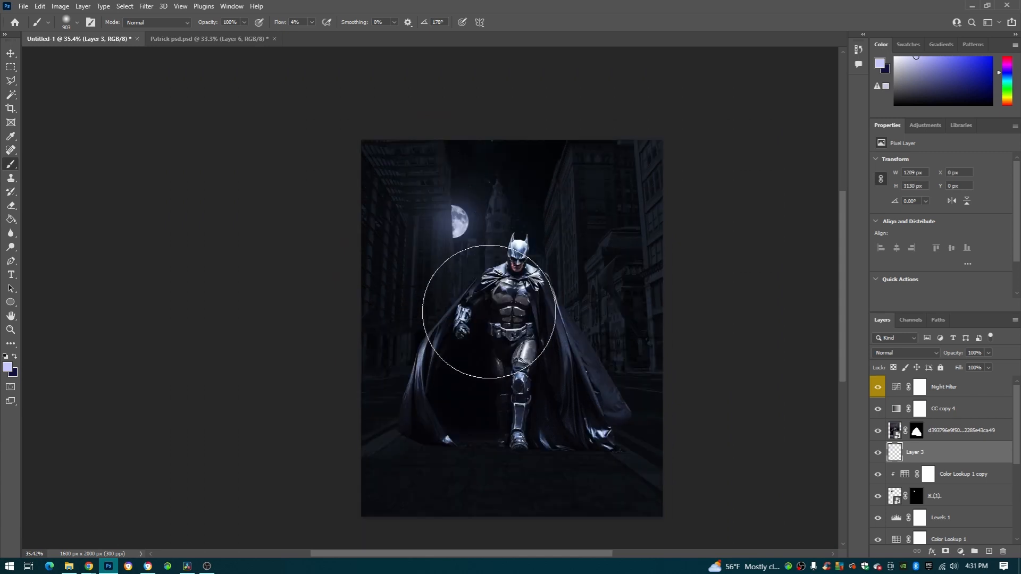
{"action": "scroll", "coordinate": [498, 302], "scroll_direction": "up", "scroll_amount": 1}
{"action": "left_click", "coordinate": [902, 353]}
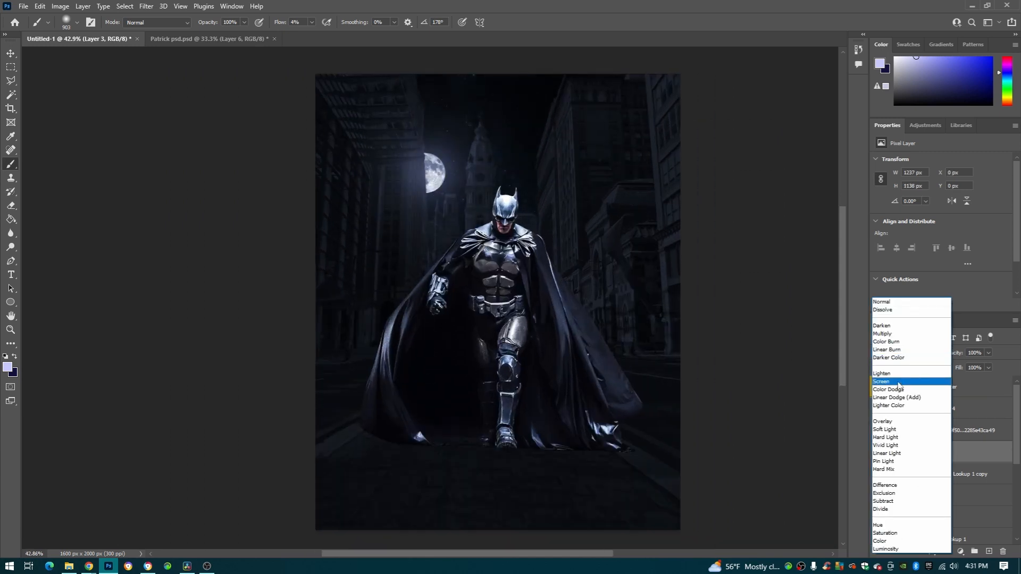
{"action": "left_click", "coordinate": [898, 381]}
Reset the brush colors to black and white and paint black on Layer 3 to reduce the glow over the building beside the moon.
{"action": "scroll", "coordinate": [410, 125], "scroll_direction": "up", "scroll_amount": 3}
{"action": "mouse_move", "coordinate": [458, 191]}
{"action": "left_mouse_down"}
{"action": "mouse_move", "coordinate": [326, 196]}
{"action": "mouse_move", "coordinate": [283, 87]}
{"action": "left_mouse_up"}
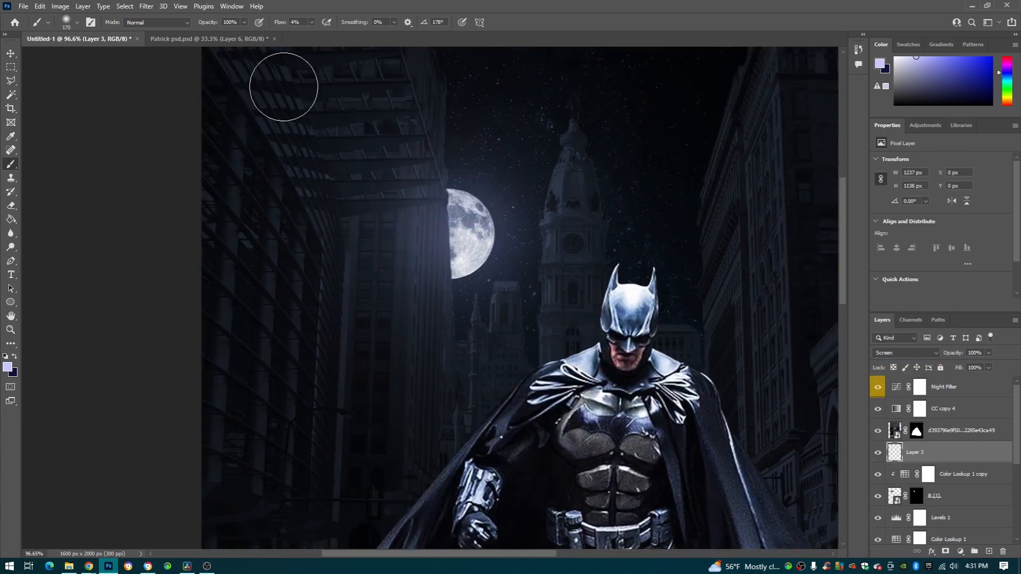
{"action": "left_click", "coordinate": [6, 356]}
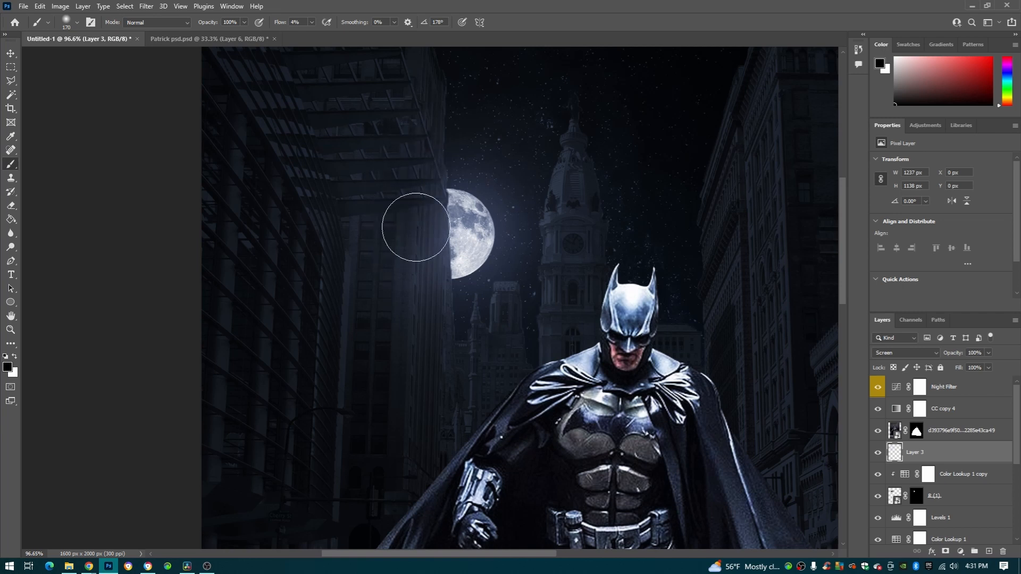
{"action": "scroll", "coordinate": [341, 271], "scroll_direction": "down", "scroll_amount": 5}
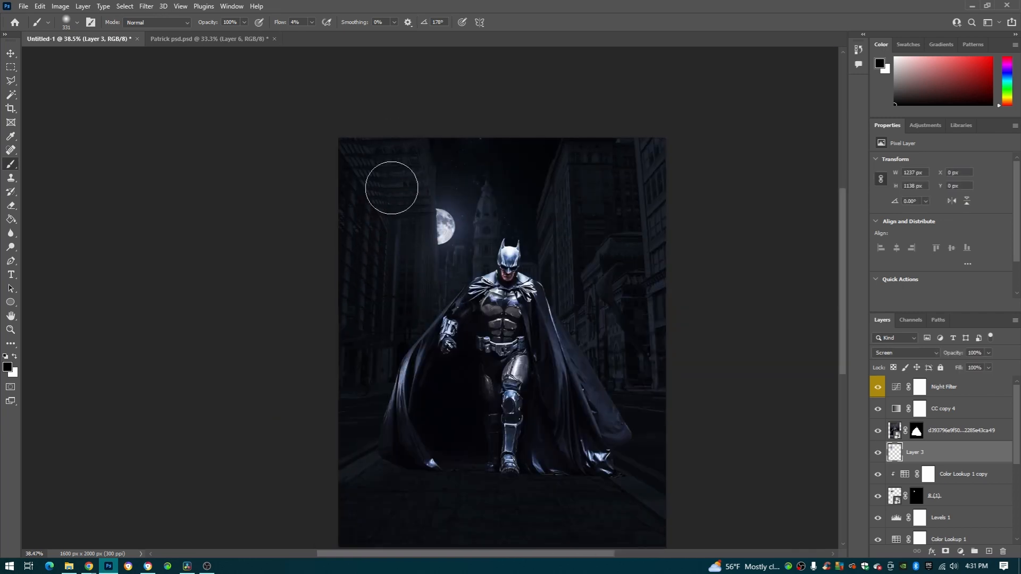
{"action": "scroll", "coordinate": [486, 296], "scroll_direction": "up", "scroll_amount": 2}
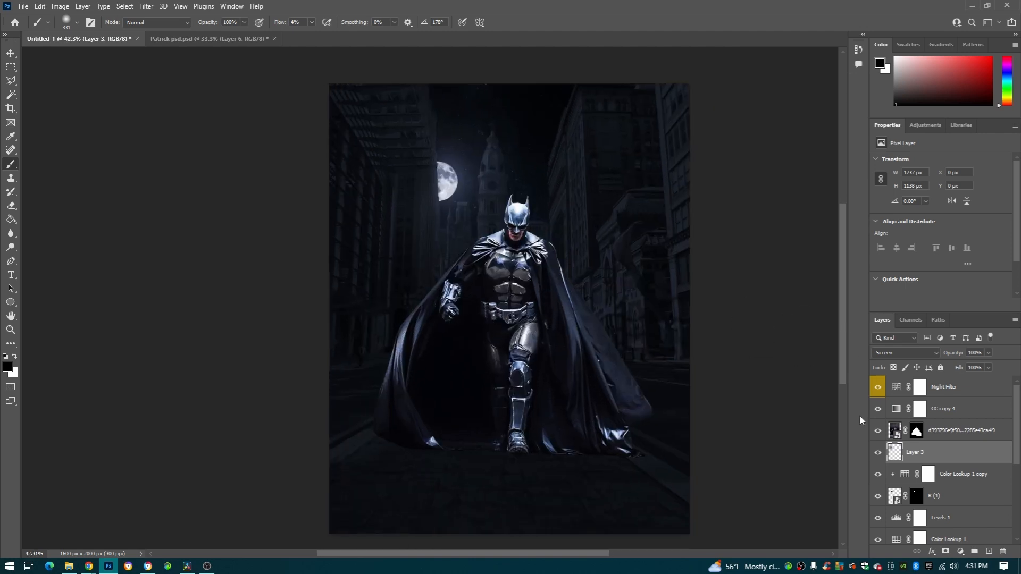
Refine the moon glow on Layer 3 by painting black over the building's edge, and compare the image with the layer hidden and shown.
{"action": "mouse_move", "coordinate": [445, 171]}
{"action": "left_mouse_down"}
{"action": "mouse_move", "coordinate": [388, 194]}
{"action": "mouse_move", "coordinate": [258, 201]}
{"action": "left_mouse_up"}
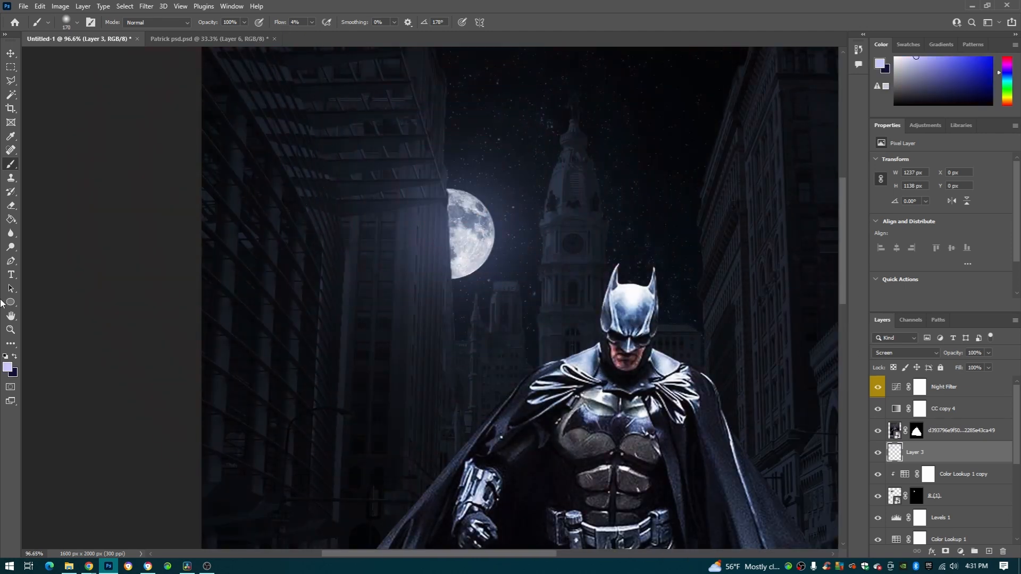
{"action": "left_click", "coordinate": [7, 356]}
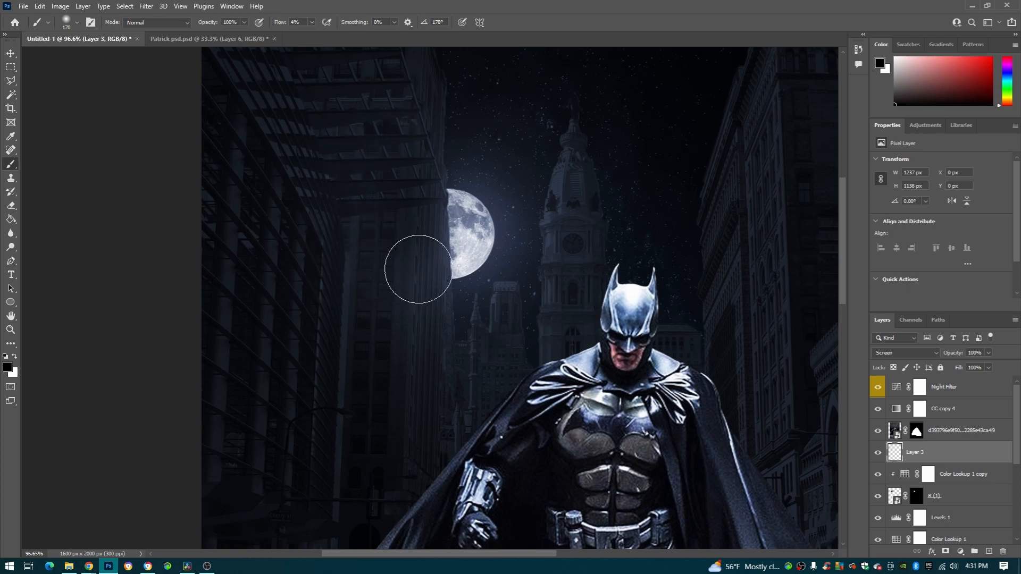
{"action": "scroll", "coordinate": [396, 304], "scroll_direction": "down", "scroll_amount": 5}
{"action": "scroll", "coordinate": [452, 287], "scroll_direction": "up", "scroll_amount": 1}
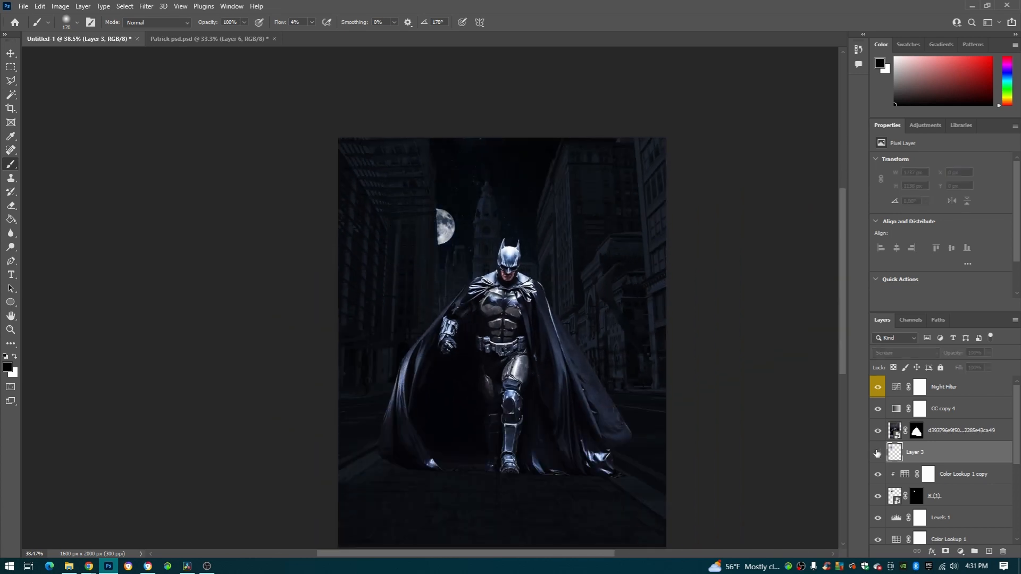
{"action": "right_click", "coordinate": [420, 232], "text": "alt"}
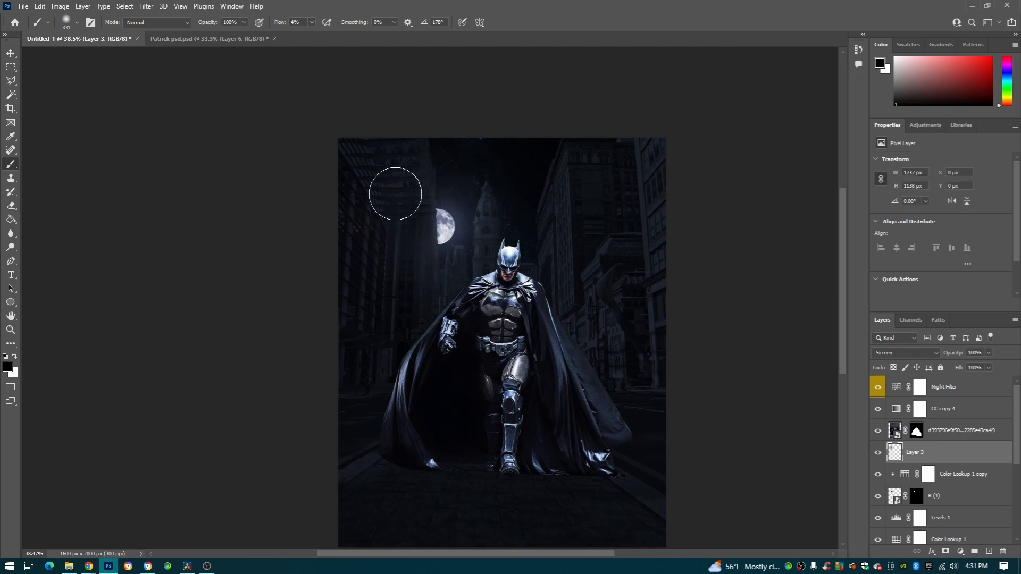
{"action": "left_click_drag", "start_coordinate": [498, 349], "coordinate": [515, 315]}
{"action": "scroll", "coordinate": [509, 307], "scroll_direction": "up", "scroll_amount": 1}
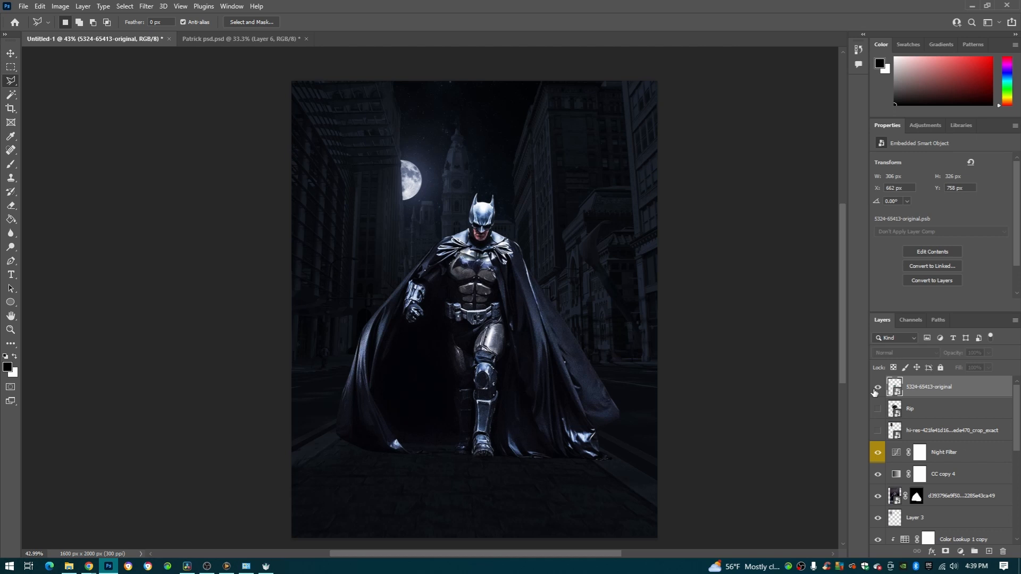
Preview the jersey layer 5324-65413-original and hide it again, and show and select the hi-res face cut-out layer.
{"action": "left_click", "coordinate": [876, 389]}
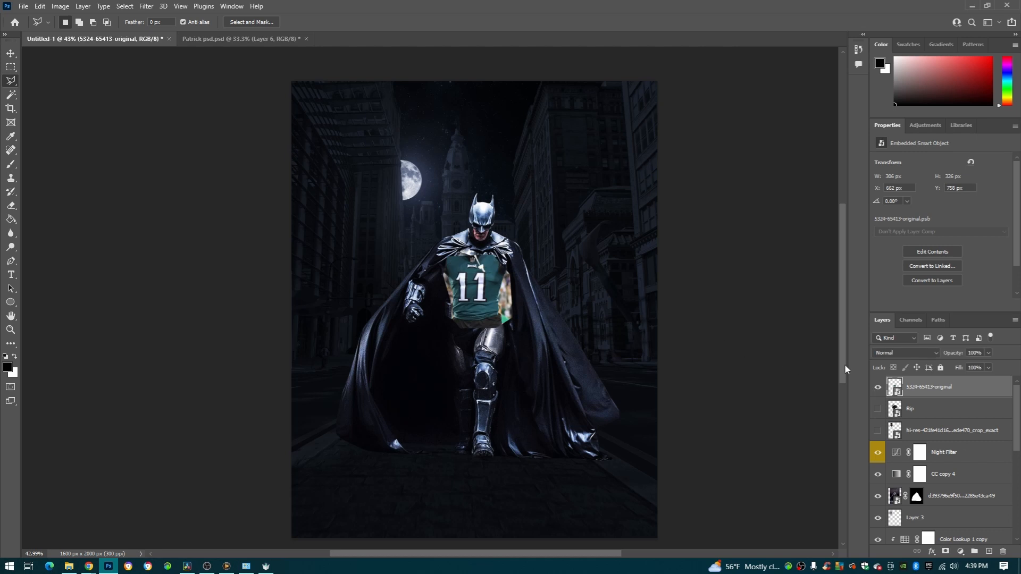
{"action": "left_click", "coordinate": [877, 388]}
{"action": "left_click", "coordinate": [878, 431]}
{"action": "left_click", "coordinate": [926, 434]}
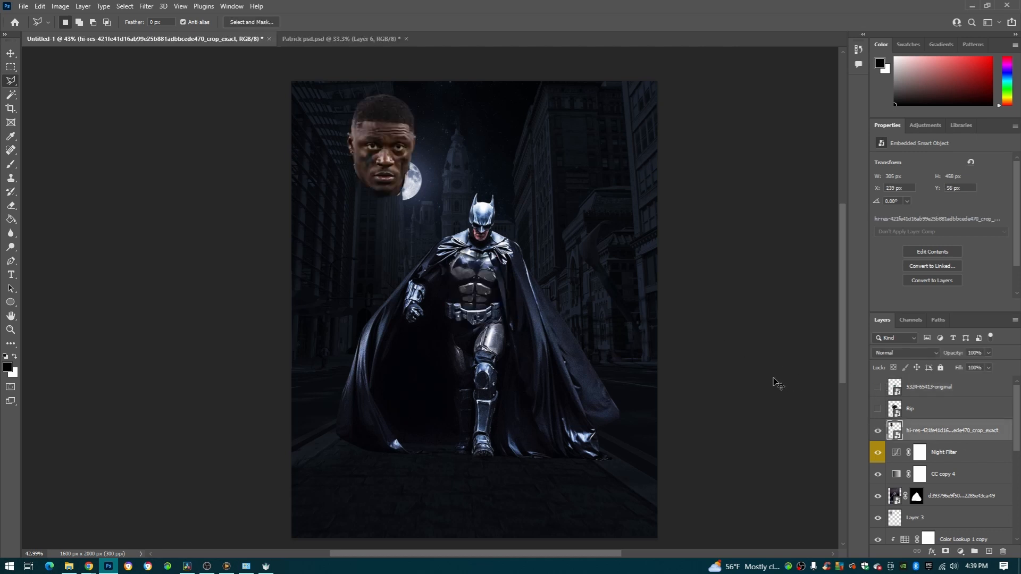
Scale the face cut-out to about 43.5% and place it over Batman's head.
{"action": "key", "text": "ctrl+t"}
{"action": "left_click_drag", "start_coordinate": [397, 172], "coordinate": [495, 237]}
{"action": "left_click_drag", "start_coordinate": [508, 158], "coordinate": [480, 216]}
{"action": "scroll", "coordinate": [481, 216], "scroll_direction": "up", "scroll_amount": 5}
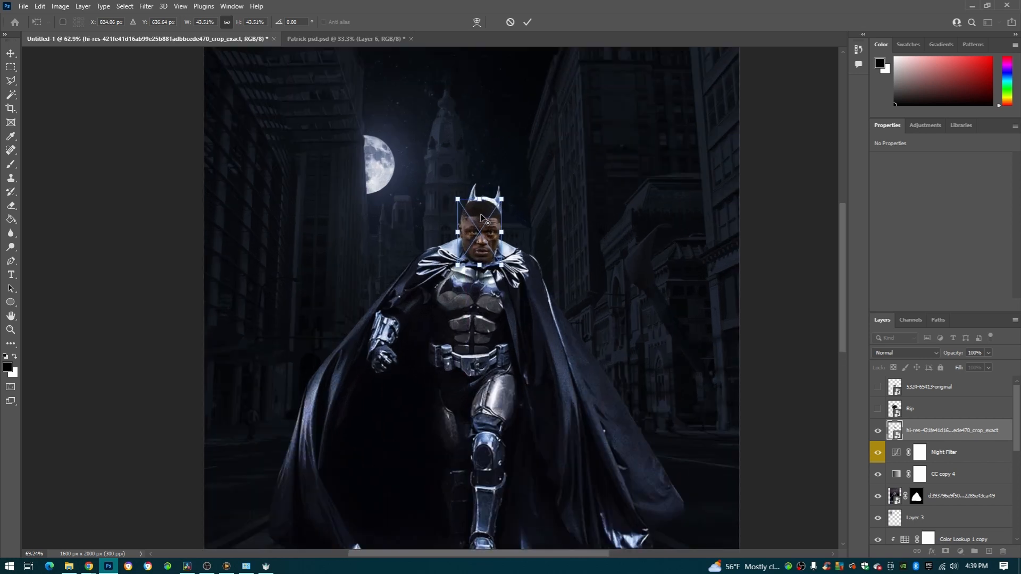
{"action": "mouse_move", "coordinate": [493, 258]}
{"action": "left_mouse_down"}
{"action": "mouse_move", "coordinate": [518, 234]}
{"action": "mouse_move", "coordinate": [492, 244]}
{"action": "mouse_move", "coordinate": [489, 228]}
{"action": "mouse_move", "coordinate": [484, 244]}
{"action": "left_mouse_up"}
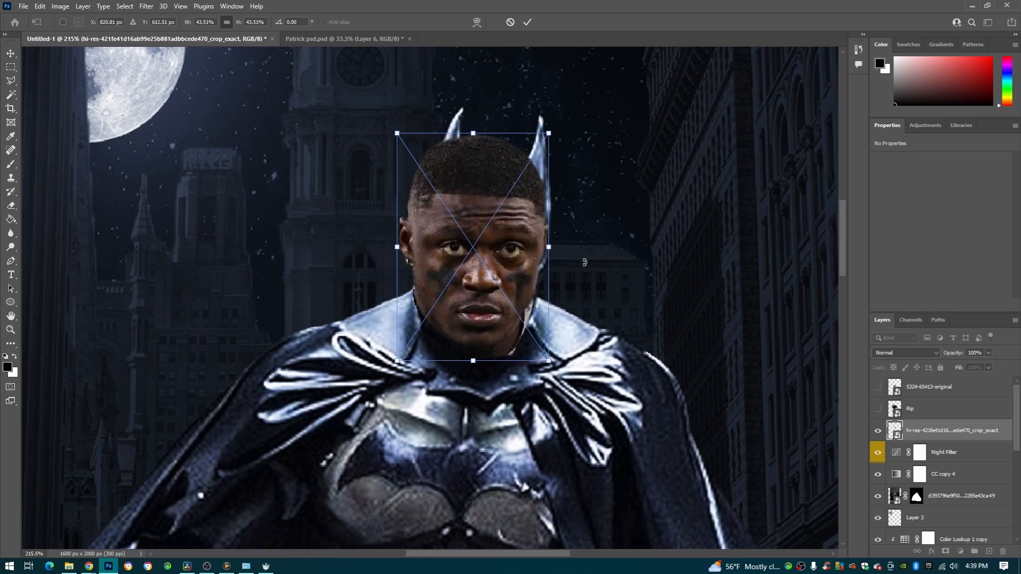
Rotate the face cut-out about 1.9° and nudge it into the suit's collar, applying the transform.
{"action": "left_click_drag", "start_coordinate": [585, 262], "coordinate": [584, 267]}
{"action": "left_click_drag", "start_coordinate": [505, 269], "coordinate": [509, 273]}
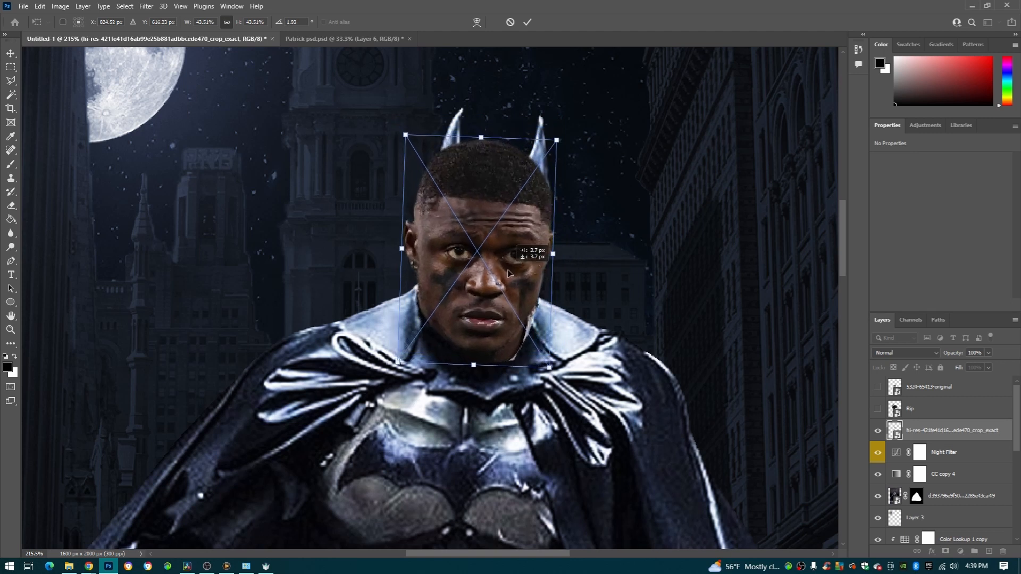
{"action": "key", "text": "Return"}
{"action": "key", "text": "l"}
{"action": "scroll", "coordinate": [269, 242], "scroll_direction": "down", "scroll_amount": 6}
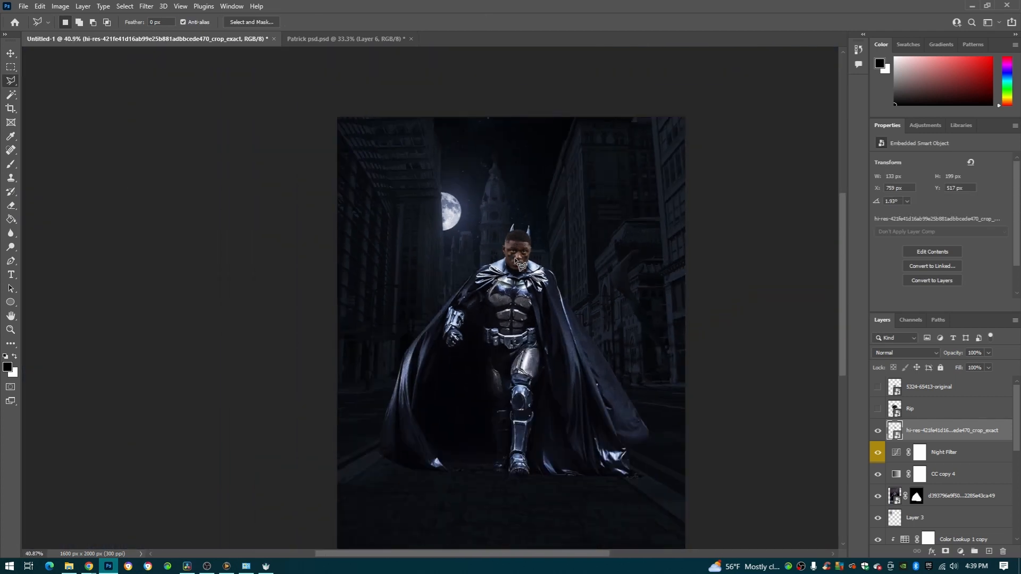
{"action": "scroll", "coordinate": [532, 272], "scroll_direction": "left", "scroll_amount": 2}
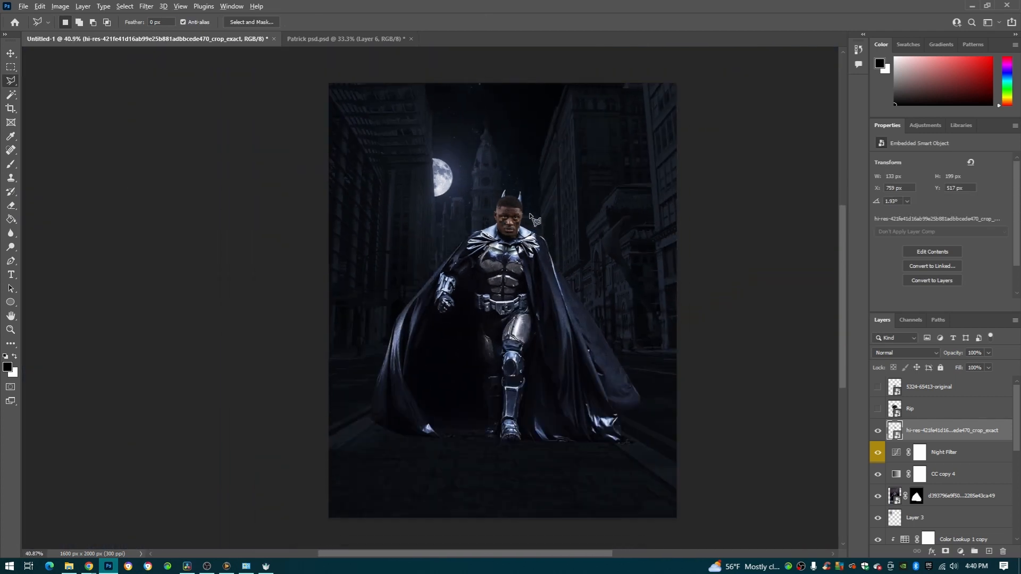
Scale the face cut-out down to about 41% so it suits the body's proportions.
{"action": "scroll", "coordinate": [532, 217], "scroll_direction": "up", "scroll_amount": 5}
{"action": "key", "text": "ctrl+t"}
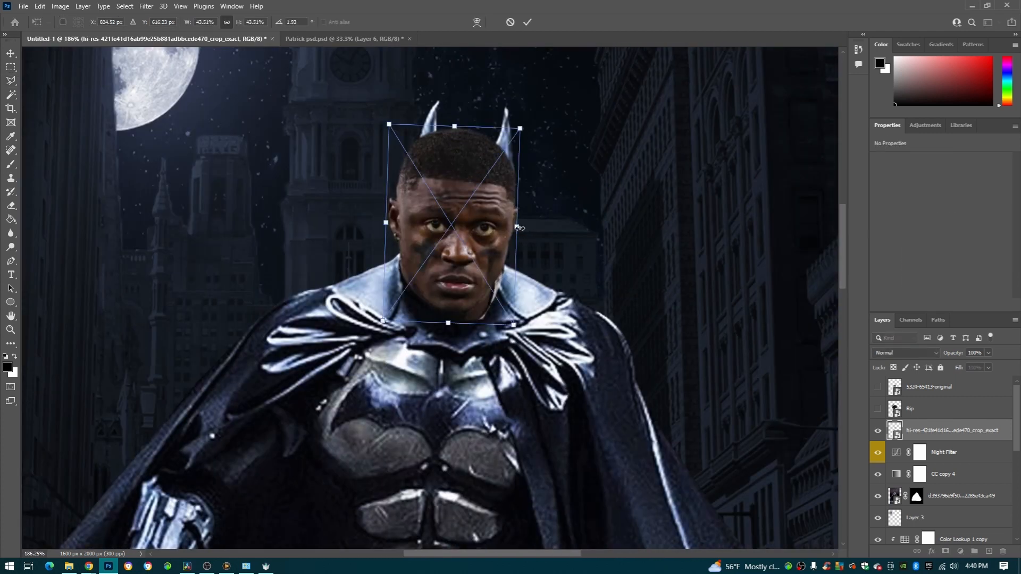
{"action": "left_click_drag", "start_coordinate": [515, 228], "coordinate": [514, 229]}
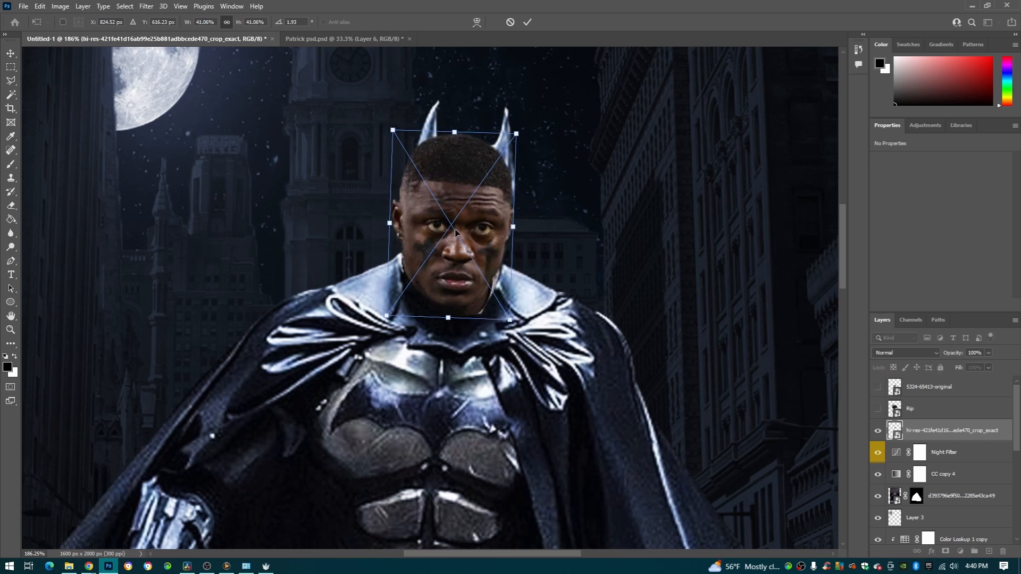
{"action": "key", "text": "Return"}
{"action": "scroll", "coordinate": [537, 261], "scroll_direction": "down", "scroll_amount": 5}
{"action": "scroll", "coordinate": [538, 260], "scroll_direction": "right", "scroll_amount": 2}
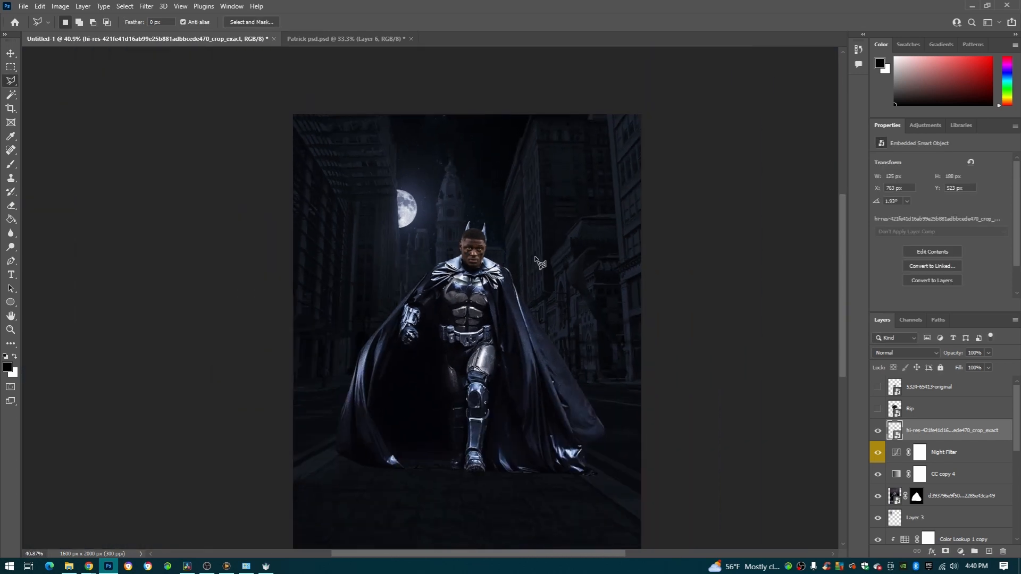
{"action": "scroll", "coordinate": [538, 261], "scroll_direction": "down", "scroll_amount": 2}
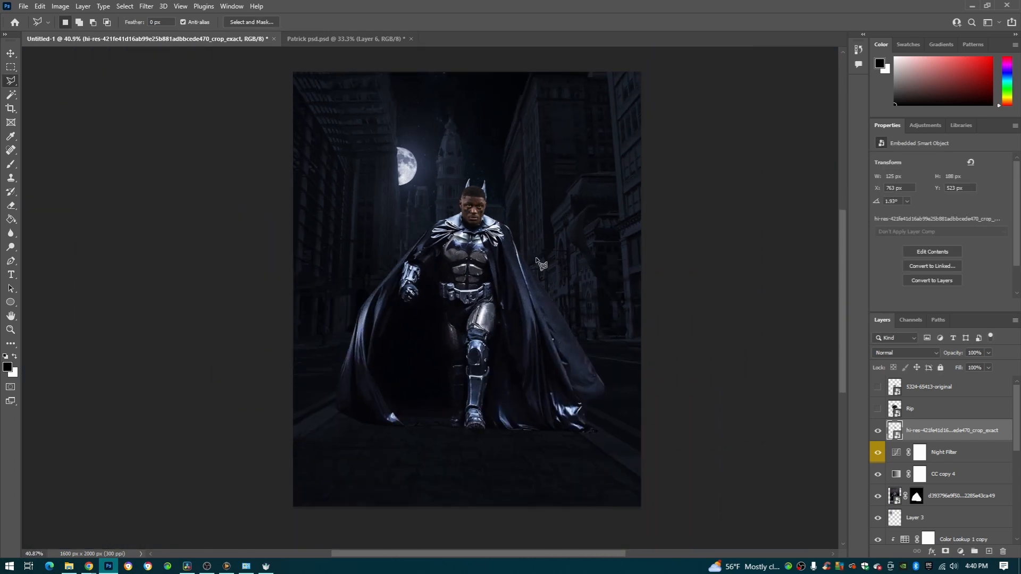
Paint black with a soft brush at 100% flow on the Batman layer's mask to hide the cowl and ears behind the new head.
{"action": "scroll", "coordinate": [906, 437], "scroll_direction": "down", "scroll_amount": 3}
{"action": "left_click", "coordinate": [895, 431]}
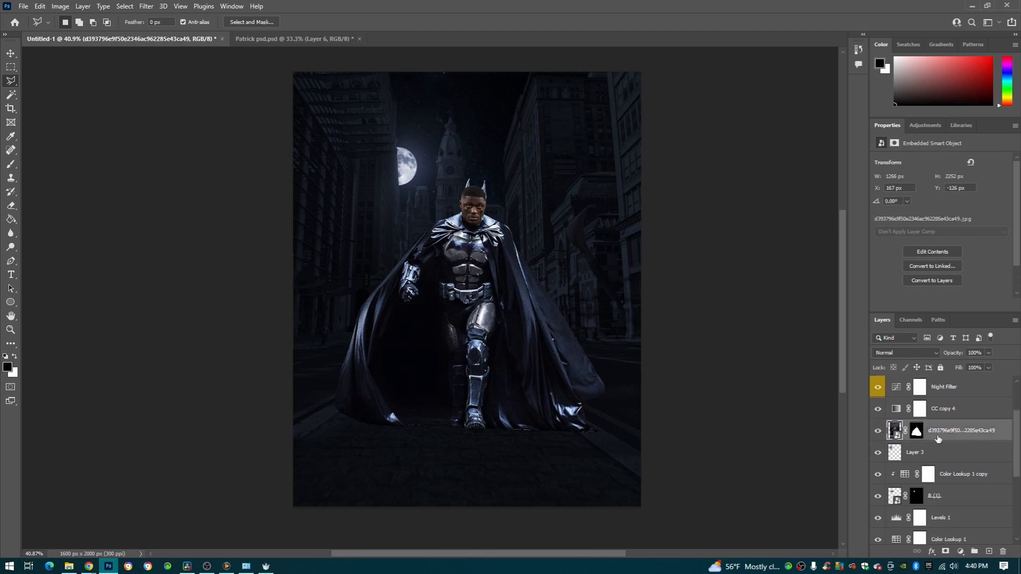
{"action": "left_click", "coordinate": [916, 431]}
{"action": "scroll", "coordinate": [471, 201], "scroll_direction": "up", "scroll_amount": 5}
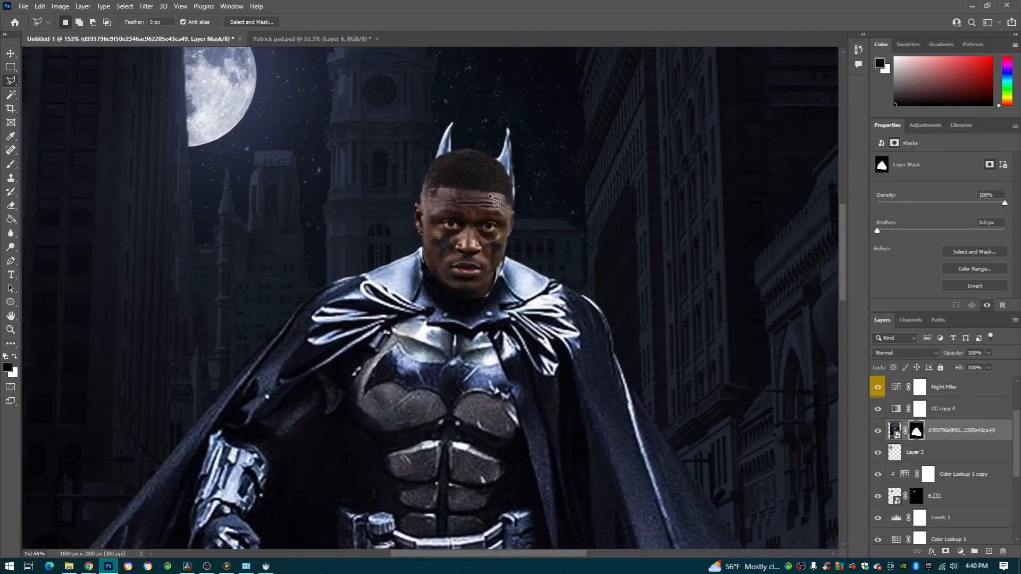
{"action": "scroll", "coordinate": [489, 194], "scroll_direction": "up", "scroll_amount": 4}
{"action": "key", "text": "b"}
{"action": "scroll", "coordinate": [486, 221], "scroll_direction": "up", "scroll_amount": 1}
{"action": "mouse_move", "coordinate": [483, 218]}
{"action": "left_mouse_down"}
{"action": "mouse_move", "coordinate": [434, 230]}
{"action": "mouse_move", "coordinate": [4, 253]}
{"action": "left_mouse_up"}
{"action": "mouse_move", "coordinate": [455, 139]}
{"action": "left_mouse_down"}
{"action": "mouse_move", "coordinate": [505, 166]}
{"action": "mouse_move", "coordinate": [546, 96]}
{"action": "left_mouse_up"}
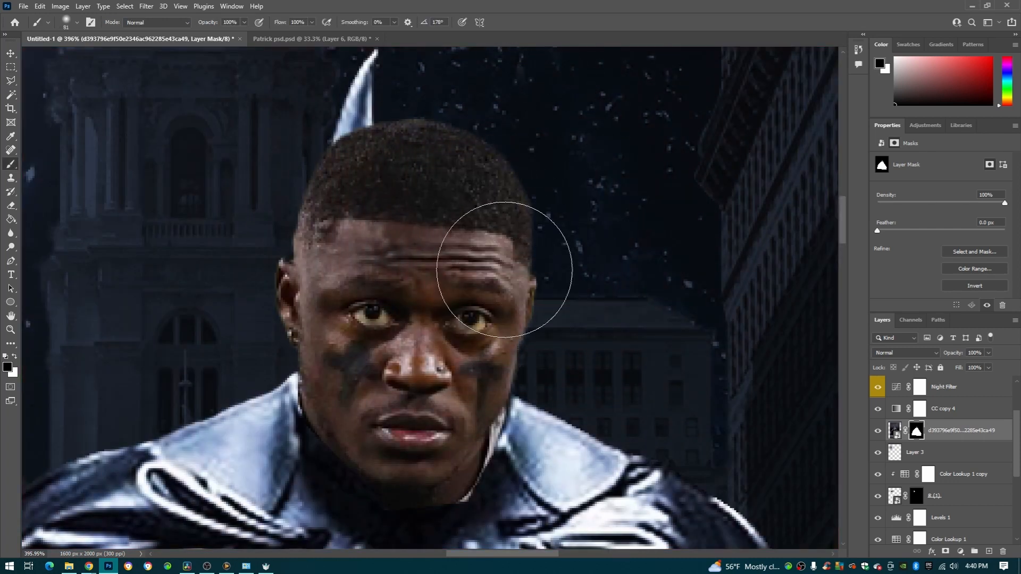
{"action": "left_click_drag", "start_coordinate": [349, 170], "coordinate": [351, 106]}
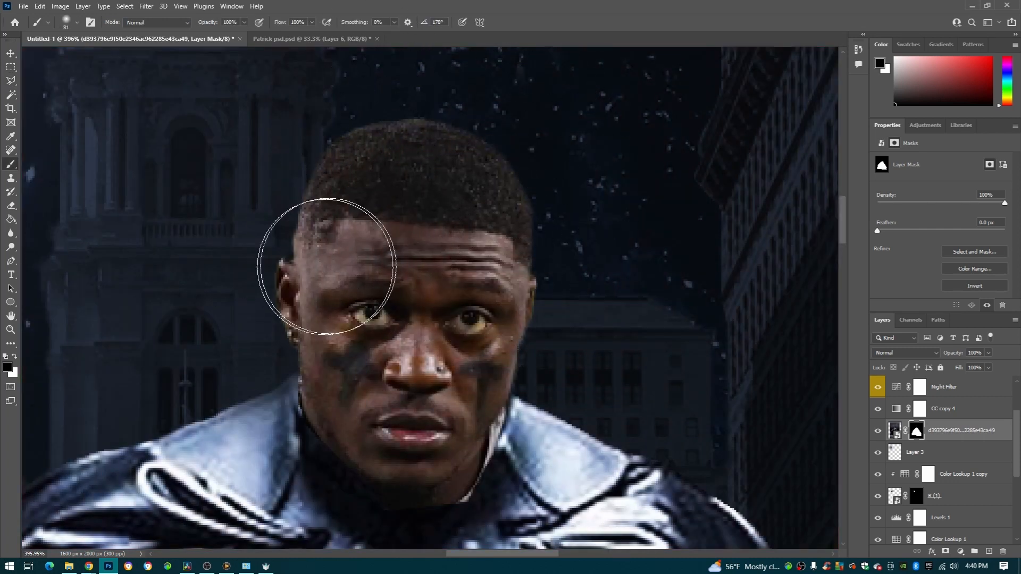
{"action": "scroll", "coordinate": [530, 274], "scroll_direction": "down", "scroll_amount": 5}
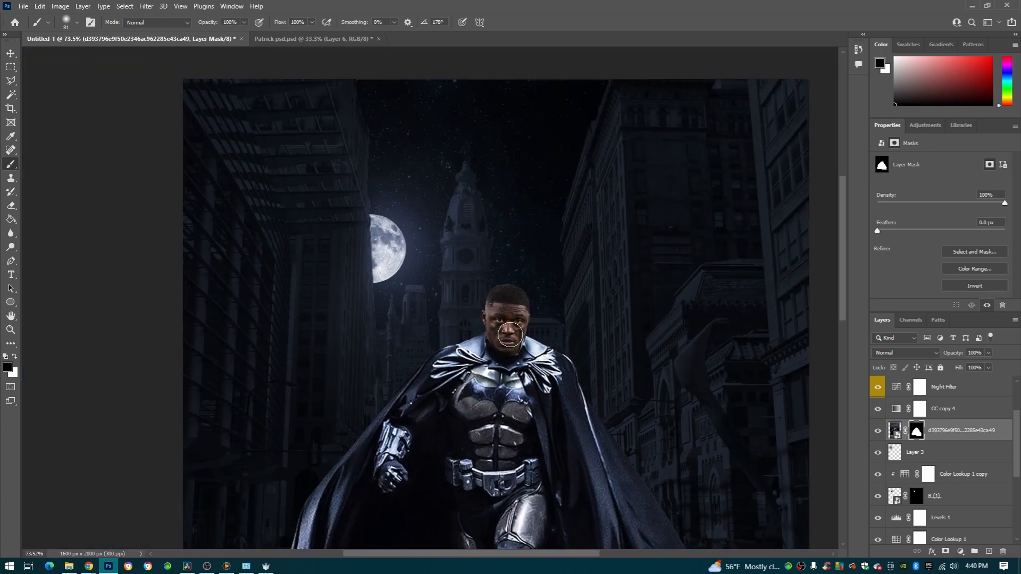
Add a layer mask to the face cut-out and paint black with a 26 px brush to blend the neck and jaw into the collar.
{"action": "scroll", "coordinate": [532, 358], "scroll_direction": "up", "scroll_amount": 5}
{"action": "scroll", "coordinate": [909, 409], "scroll_direction": "up", "scroll_amount": 3}
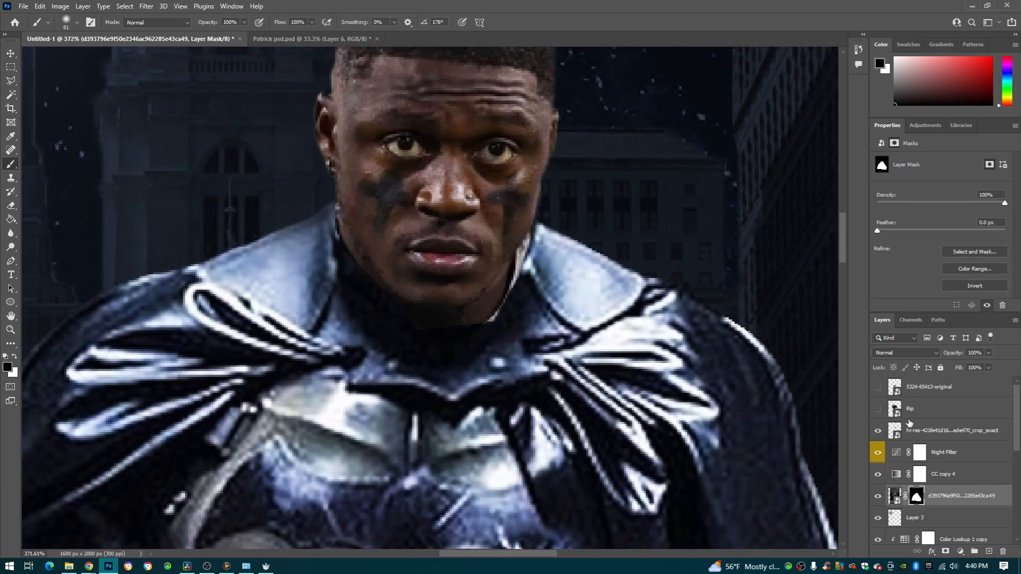
{"action": "left_click", "coordinate": [897, 435]}
{"action": "left_click", "coordinate": [946, 551]}
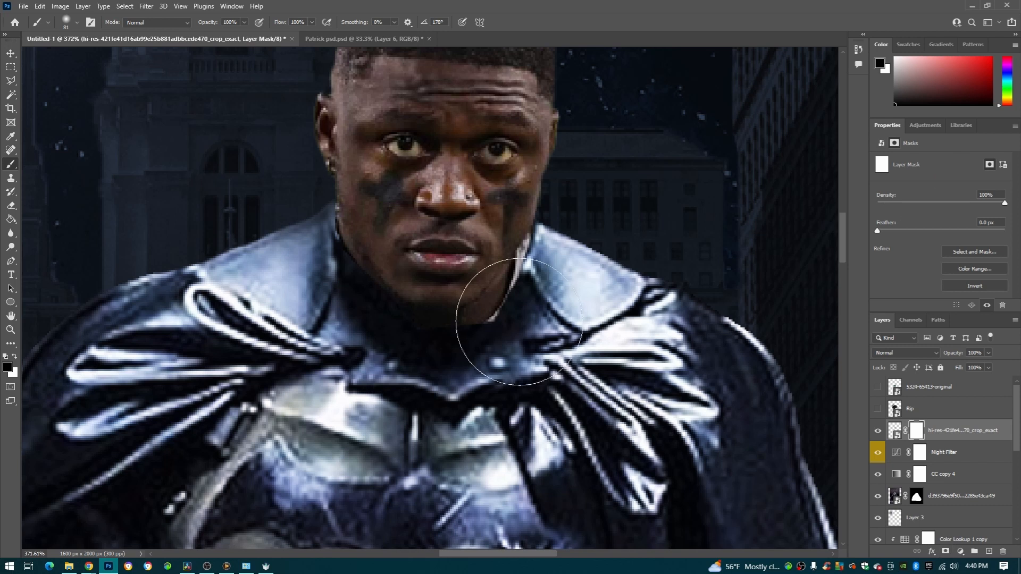
{"action": "right_click", "coordinate": [521, 333], "text": "alt"}
{"action": "right_click", "coordinate": [461, 335], "text": "alt"}
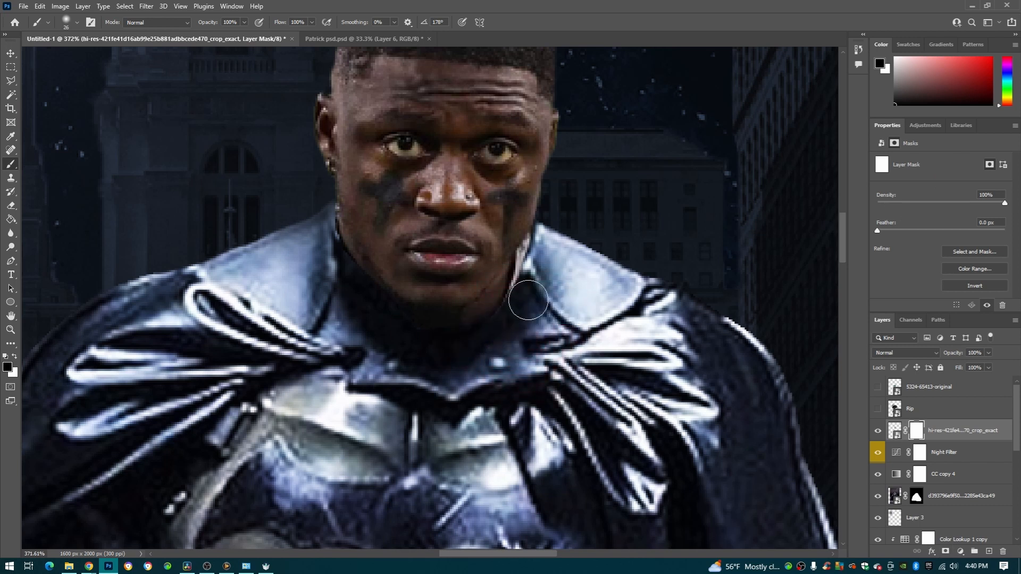
{"action": "mouse_move", "coordinate": [524, 290]}
{"action": "left_mouse_down"}
{"action": "mouse_move", "coordinate": [460, 333]}
{"action": "mouse_move", "coordinate": [472, 334]}
{"action": "mouse_move", "coordinate": [366, 331]}
{"action": "left_mouse_up"}
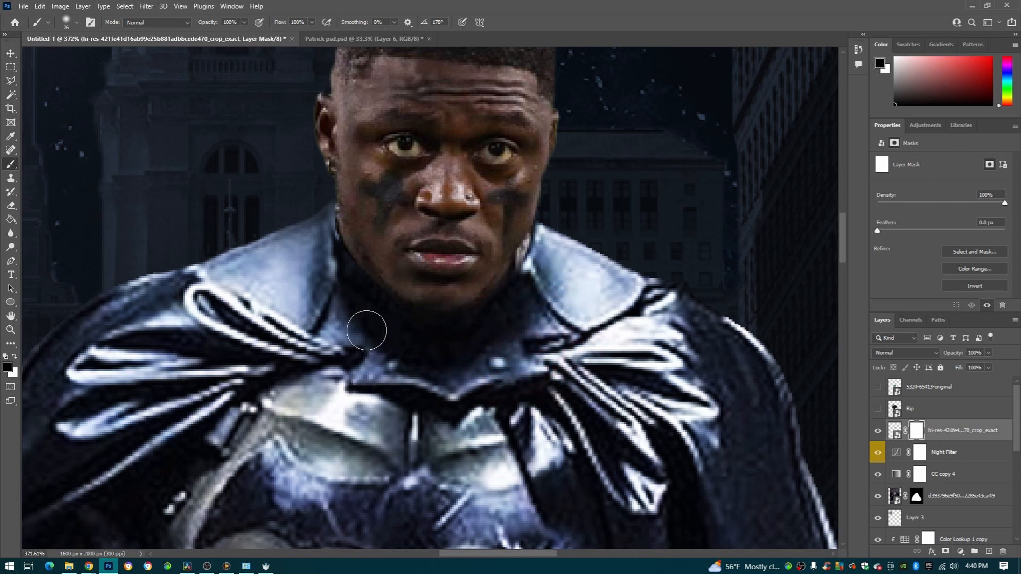
{"action": "left_click_drag", "start_coordinate": [315, 246], "coordinate": [334, 263]}
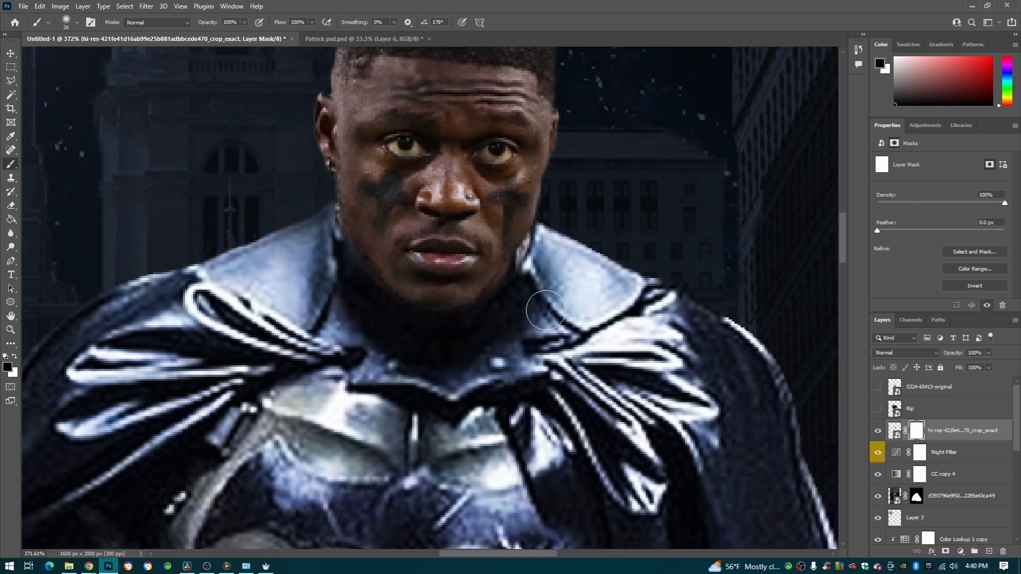
{"action": "scroll", "coordinate": [531, 285], "scroll_direction": "down", "scroll_amount": 6}
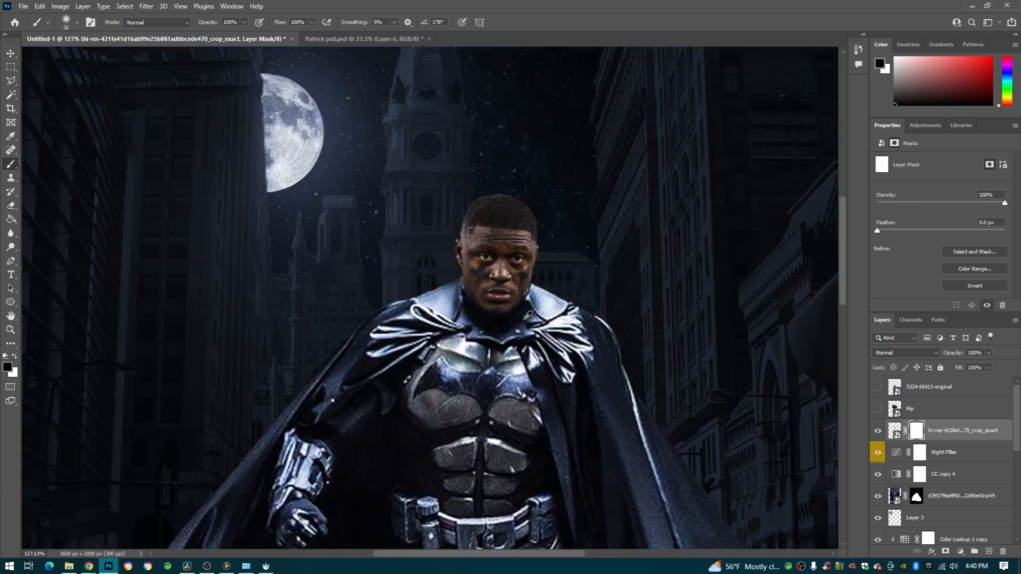
{"action": "scroll", "coordinate": [528, 316], "scroll_direction": "down", "scroll_amount": 3}
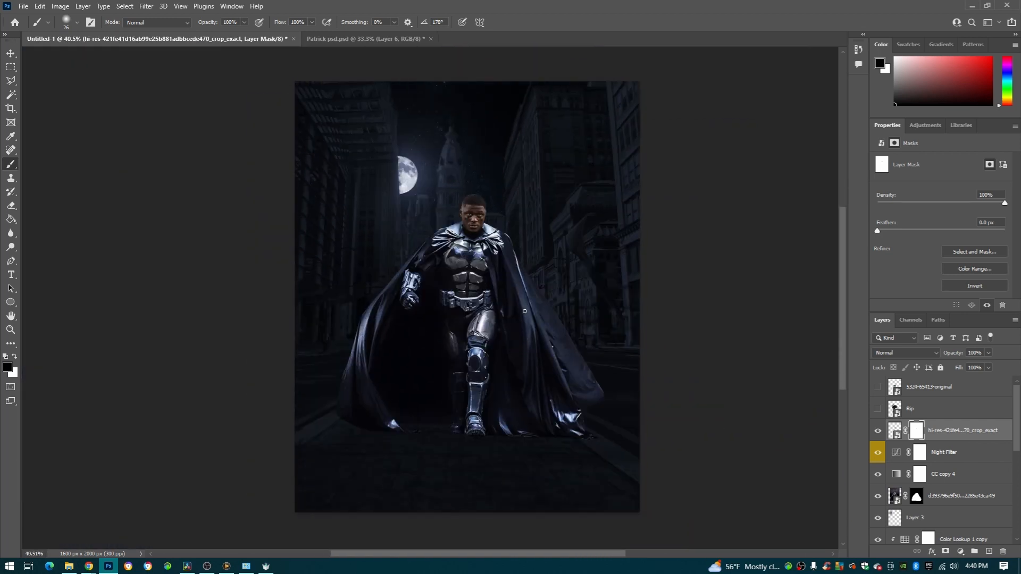
Show the Rip torso layer, and scale it to about 35.5% and rotate it about 3.3° over Batman's chest.
{"action": "left_click", "coordinate": [911, 406]}
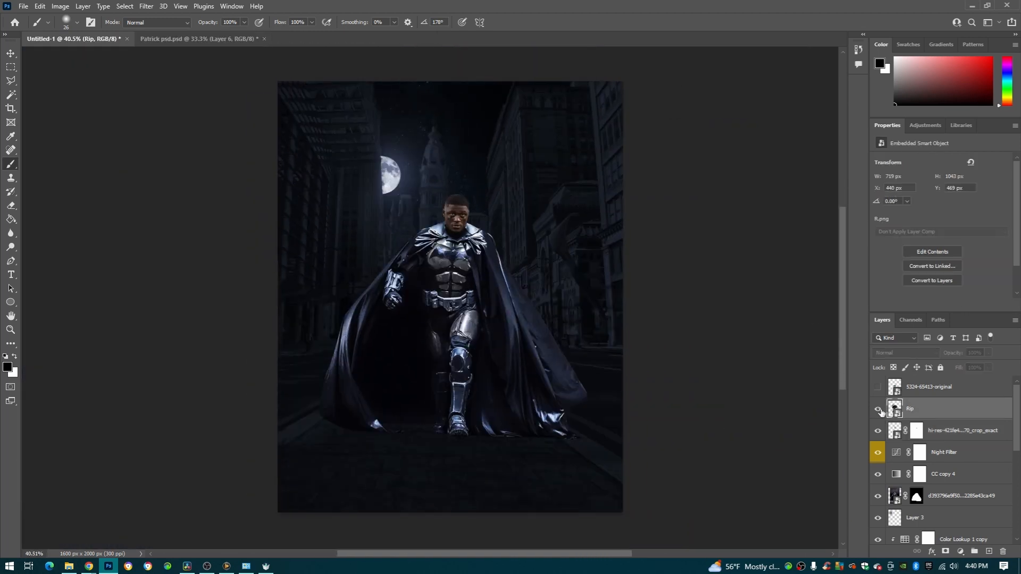
{"action": "left_click", "coordinate": [878, 409]}
{"action": "left_click", "coordinate": [879, 409]}
{"action": "left_click", "coordinate": [878, 409]}
{"action": "key", "text": "ctrl+t"}
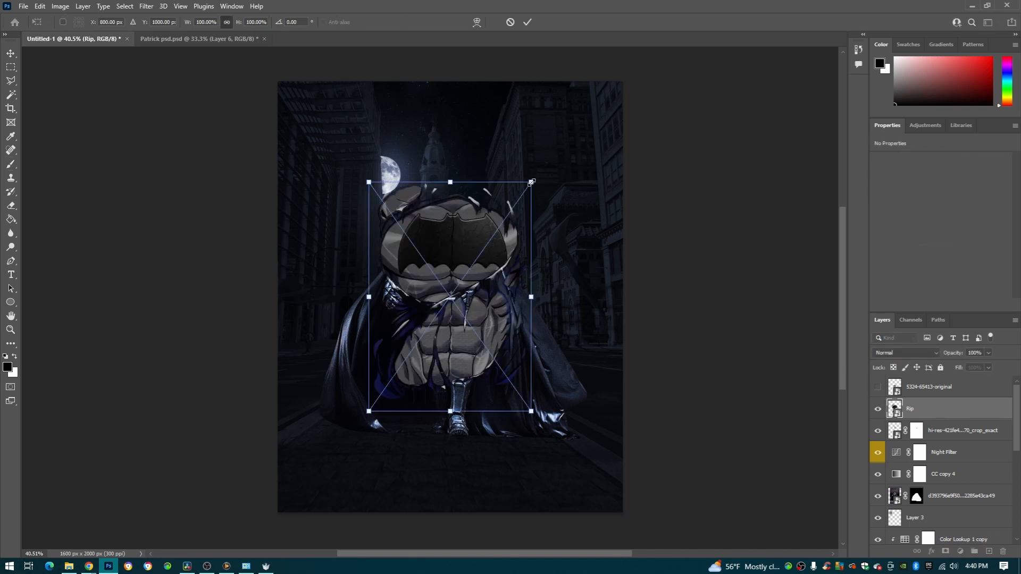
{"action": "left_click_drag", "start_coordinate": [531, 182], "coordinate": [482, 251]}
{"action": "left_click_drag", "start_coordinate": [468, 298], "coordinate": [468, 277]}
{"action": "left_click_drag", "start_coordinate": [486, 230], "coordinate": [463, 274]}
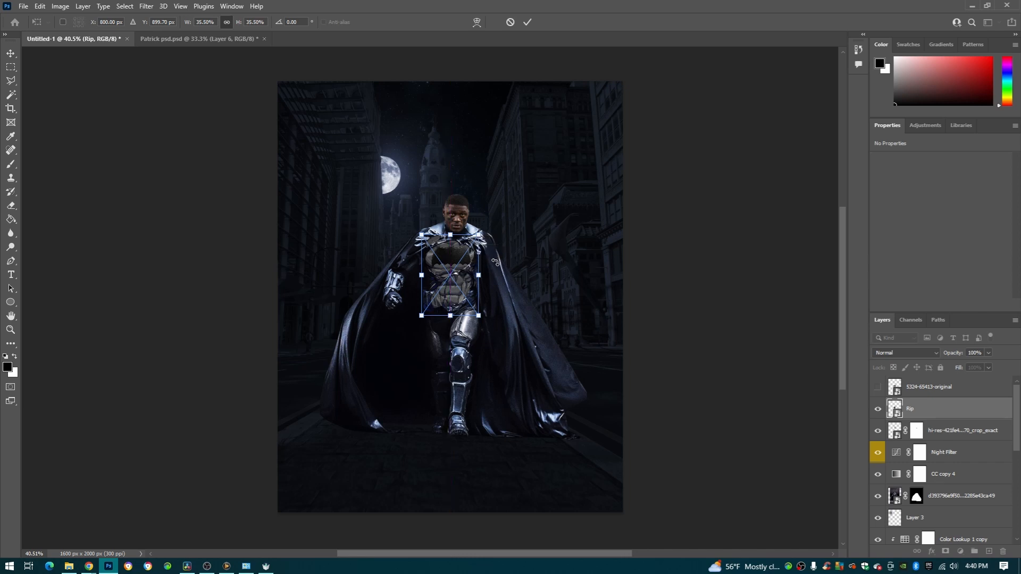
{"action": "left_click_drag", "start_coordinate": [495, 261], "coordinate": [470, 261]}
{"action": "key", "text": "Return"}
Add a layer mask to the Rip torso layer and activate the Brush tool for masking.
{"action": "key", "text": "b"}
{"action": "scroll", "coordinate": [457, 300], "scroll_direction": "up", "scroll_amount": 5}
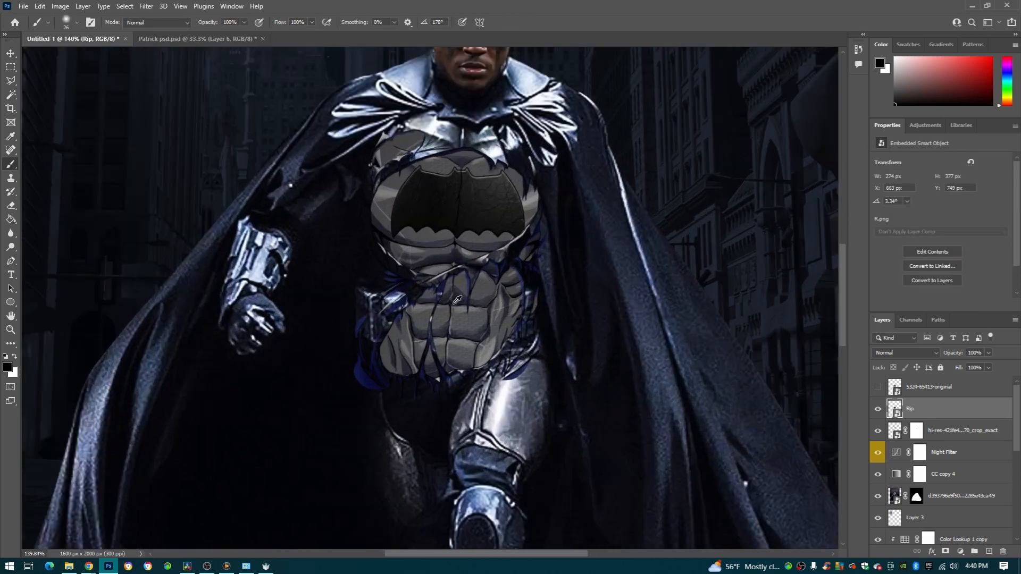
{"action": "scroll", "coordinate": [457, 300], "scroll_direction": "up", "scroll_amount": 3}
{"action": "left_click", "coordinate": [877, 410]}
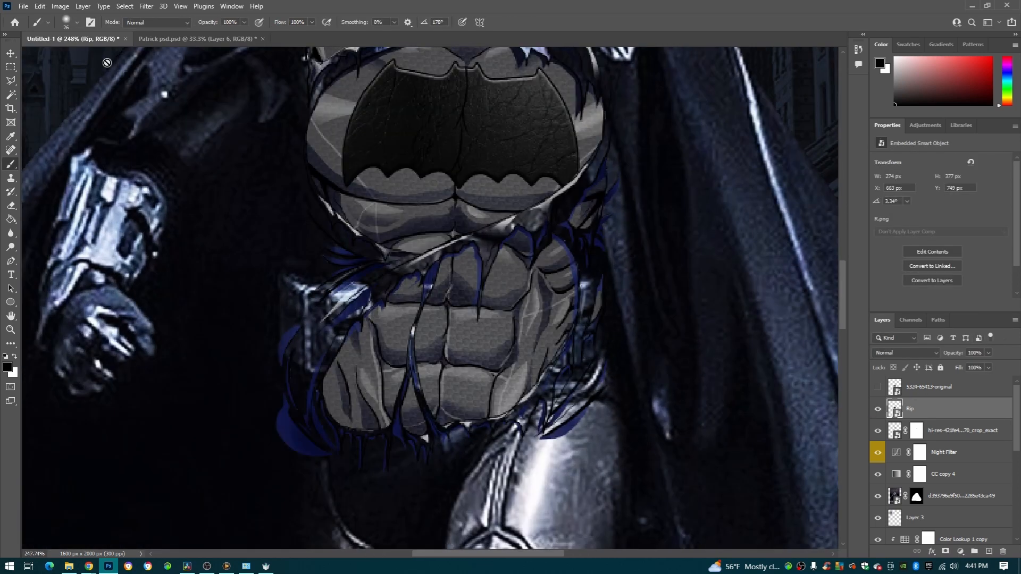
{"action": "left_click", "coordinate": [10, 97]}
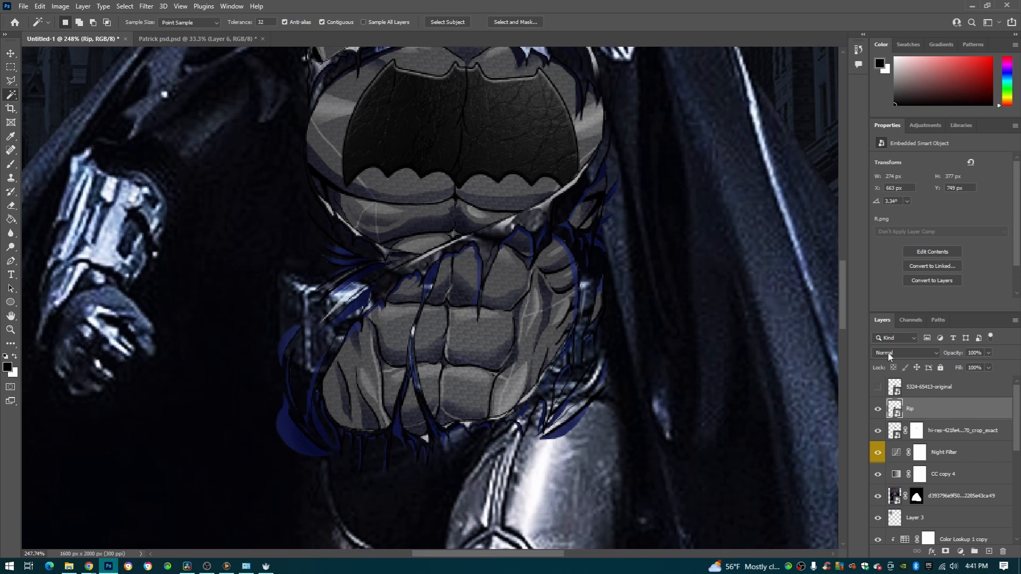
{"action": "left_click", "coordinate": [945, 551]}
{"action": "scroll", "coordinate": [436, 178], "scroll_direction": "down", "scroll_amount": 1}
{"action": "key", "text": "b"}
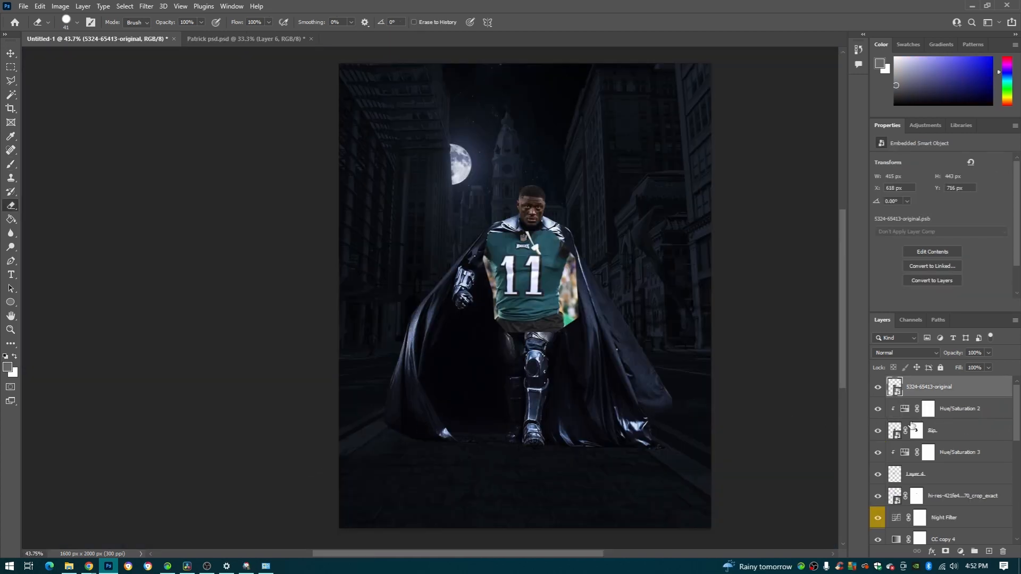
Place the number 11 jersey layer beneath the rip layers, scale it to about 109.8% and position it over the chest.
{"action": "left_click", "coordinate": [878, 393]}
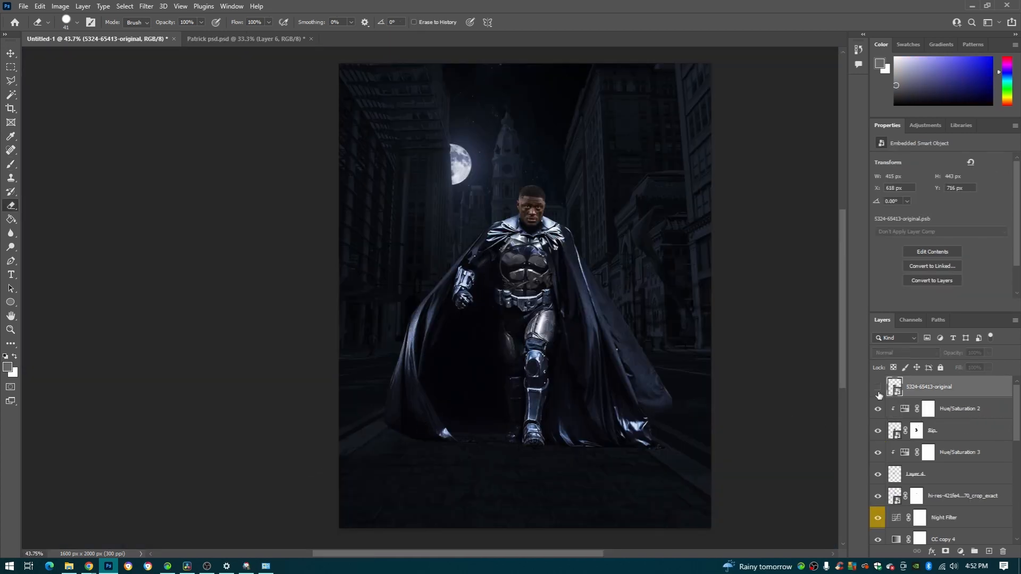
{"action": "left_click", "coordinate": [878, 392]}
{"action": "mouse_move", "coordinate": [930, 392]}
{"action": "left_mouse_down"}
{"action": "mouse_move", "coordinate": [904, 463]}
{"action": "mouse_move", "coordinate": [881, 476]}
{"action": "mouse_move", "coordinate": [885, 462]}
{"action": "left_mouse_up"}
{"action": "key", "text": "ctrl+t"}
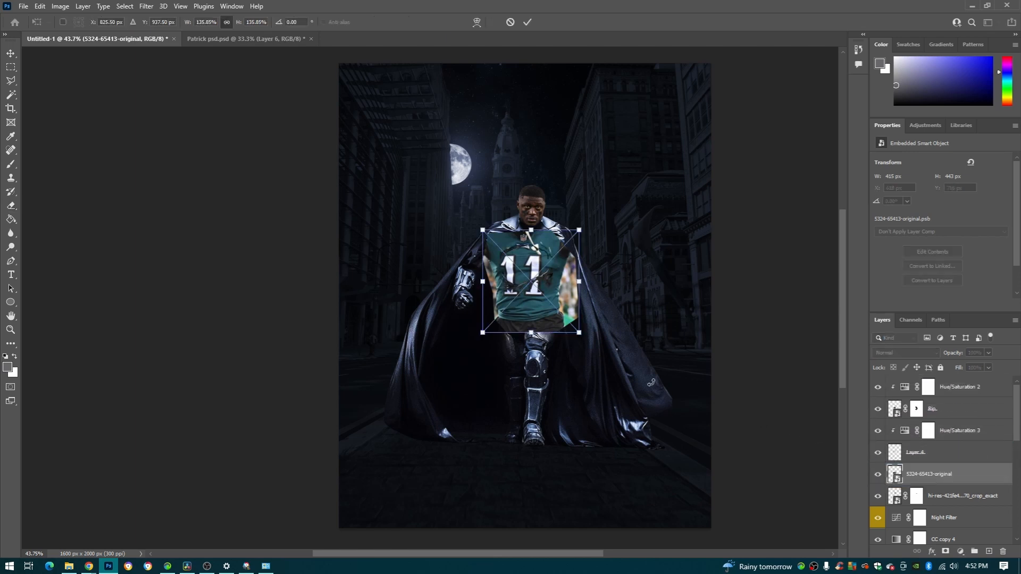
{"action": "left_click_drag", "start_coordinate": [579, 232], "coordinate": [572, 239]}
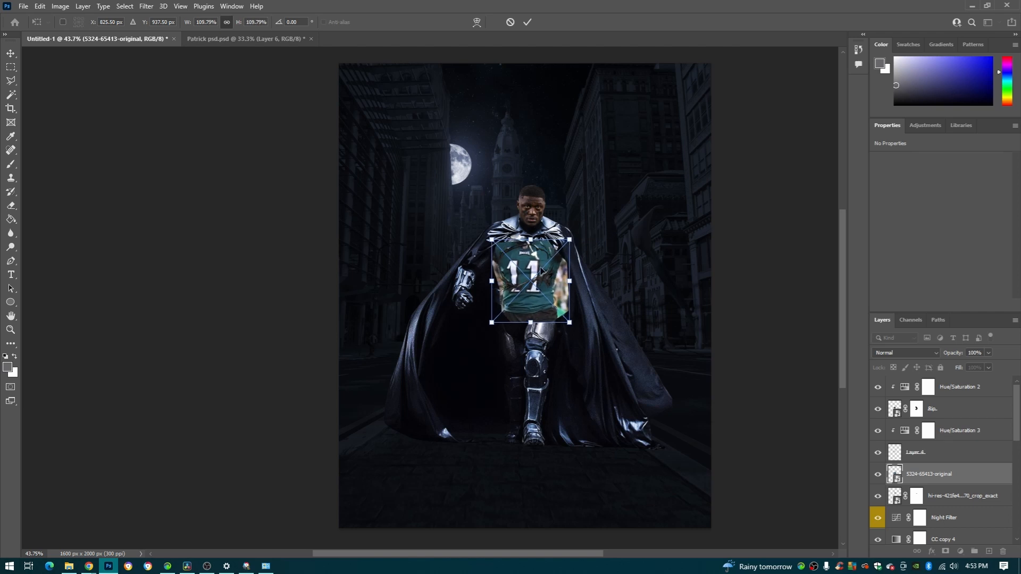
{"action": "left_click_drag", "start_coordinate": [542, 271], "coordinate": [543, 268]}
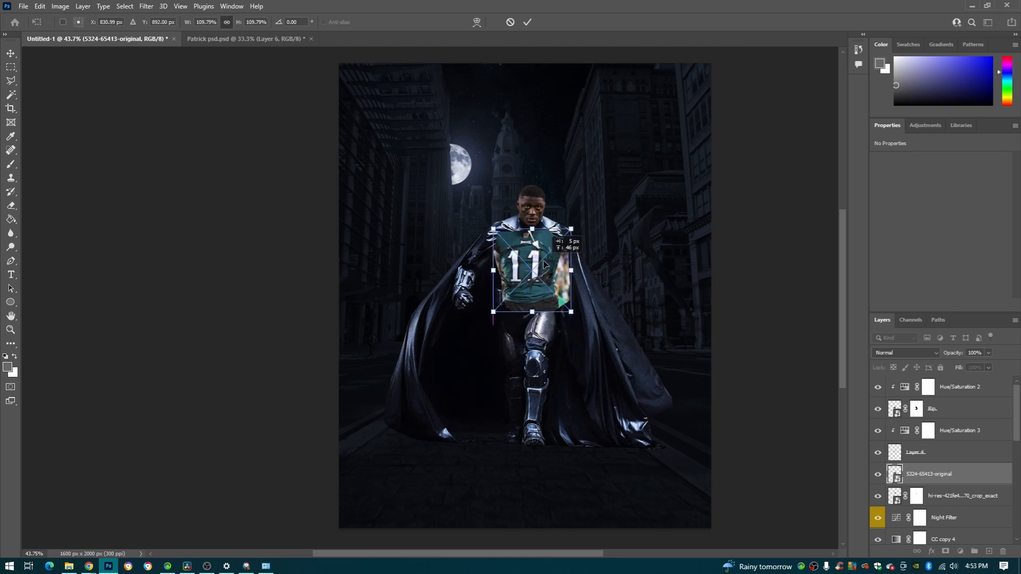
{"action": "key", "text": "Return"}
{"action": "key", "text": "e"}
{"action": "scroll", "coordinate": [495, 306], "scroll_direction": "up", "scroll_amount": 2}
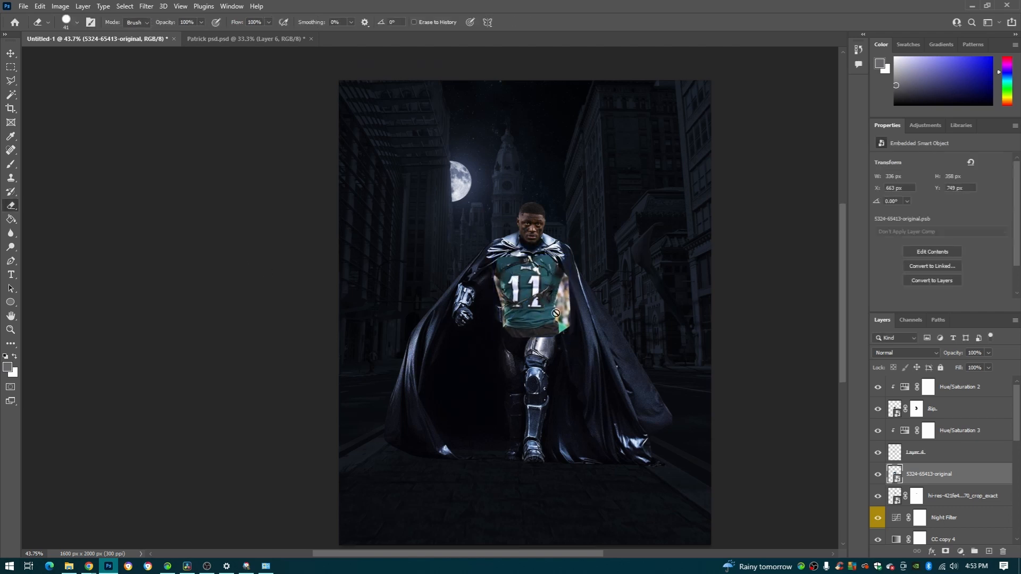
{"action": "scroll", "coordinate": [564, 319], "scroll_direction": "down", "scroll_amount": 1}
{"action": "scroll", "coordinate": [547, 308], "scroll_direction": "up", "scroll_amount": 5}
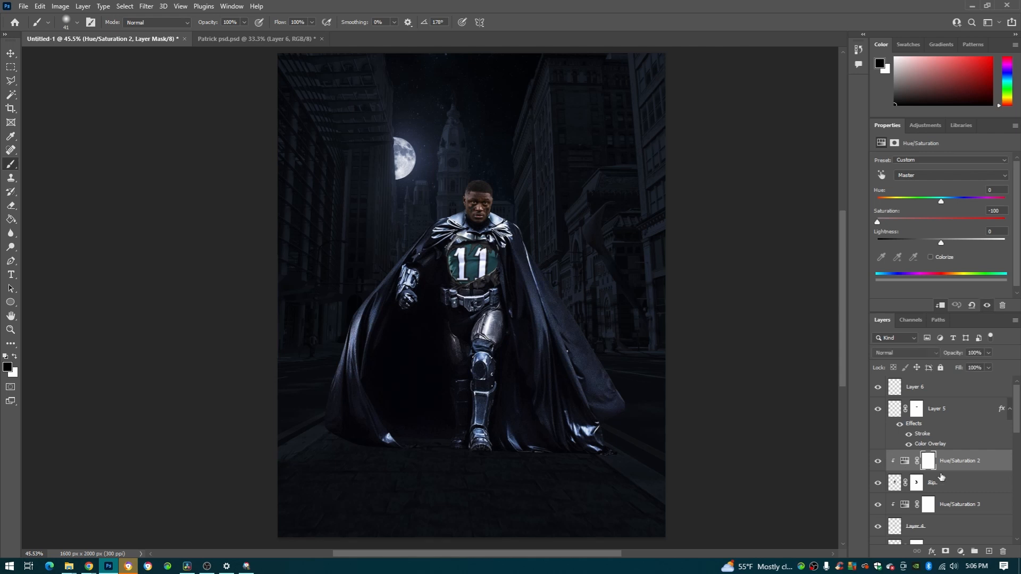
Create a new layer above the jersey, load the torn-edge selection, and paint black shading around the hole at 100% flow.
{"action": "left_click", "coordinate": [990, 552]}
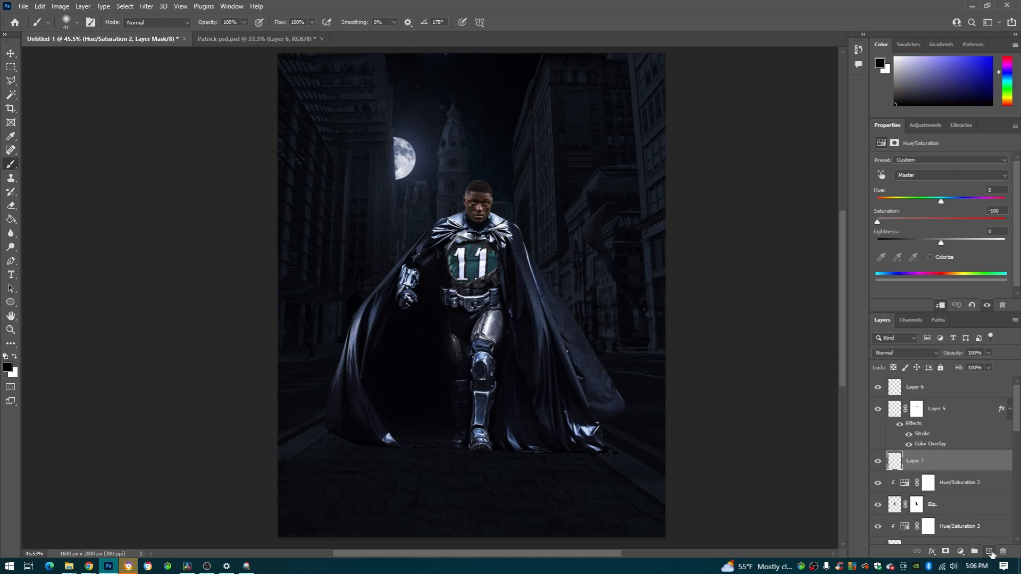
{"action": "left_click", "coordinate": [916, 408], "text": "ctrl"}
{"action": "key", "text": "alt+BackSpace"}
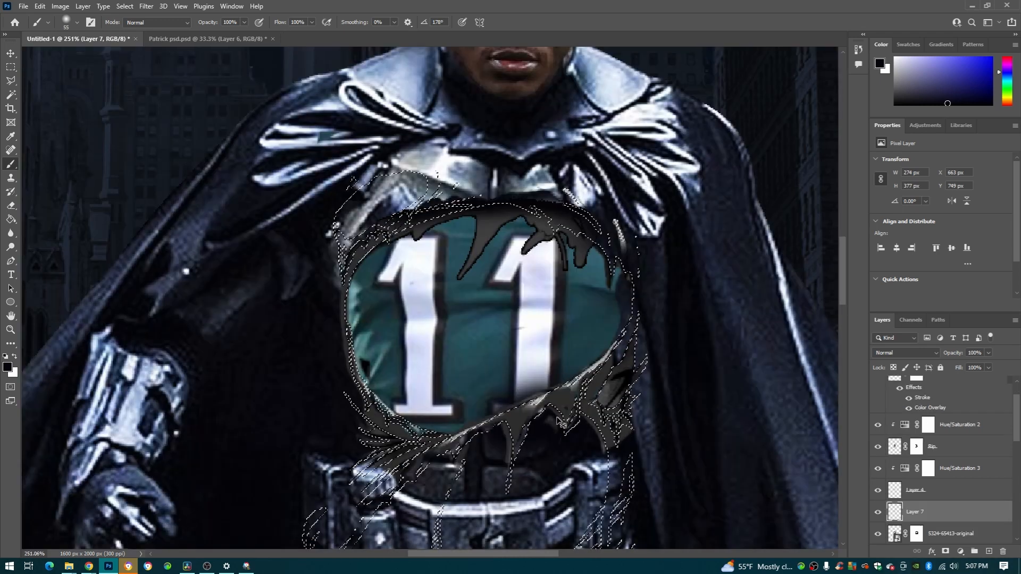
{"action": "mouse_move", "coordinate": [554, 417]}
{"action": "left_mouse_down"}
{"action": "mouse_move", "coordinate": [599, 412]}
{"action": "mouse_move", "coordinate": [511, 463]}
{"action": "mouse_move", "coordinate": [367, 442]}
{"action": "left_mouse_up"}
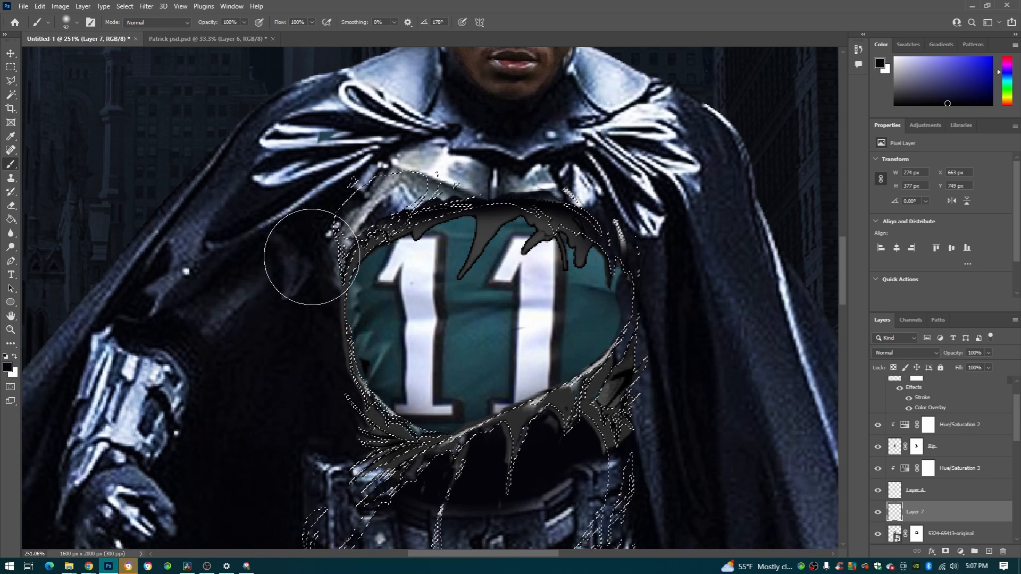
{"action": "left_click_drag", "start_coordinate": [372, 229], "coordinate": [409, 218]}
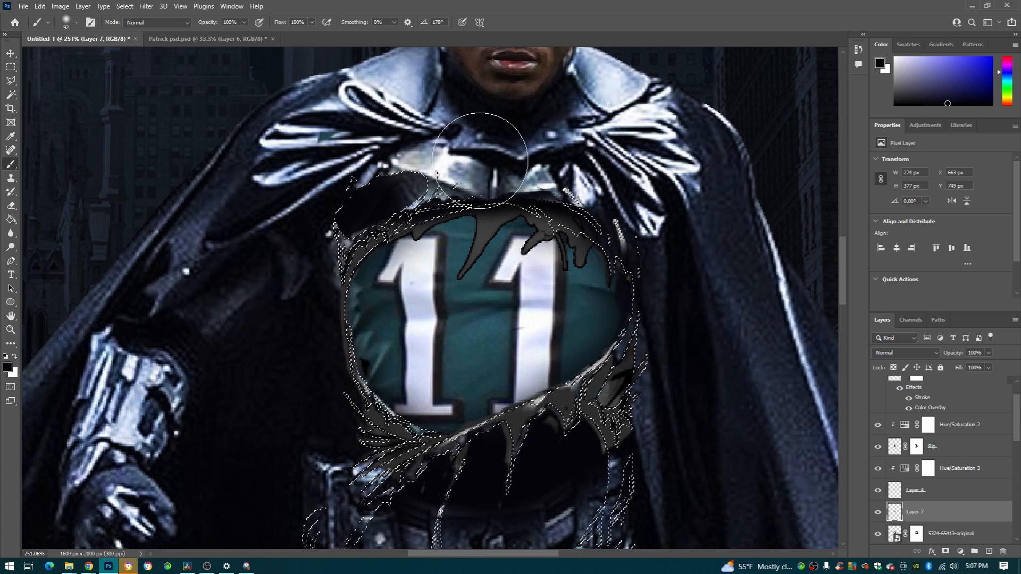
{"action": "left_click_drag", "start_coordinate": [420, 186], "coordinate": [367, 211]}
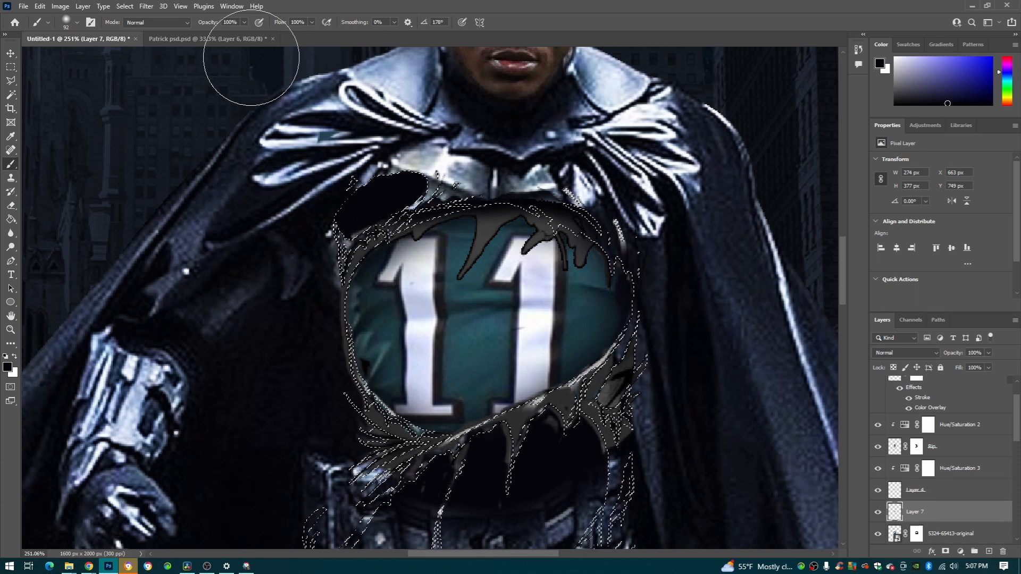
Lower the brush flow to 23%, enlarge it to 240 px, and darken the jersey inside the rip with black.
{"action": "left_click_drag", "start_coordinate": [311, 23], "coordinate": [288, 39]}
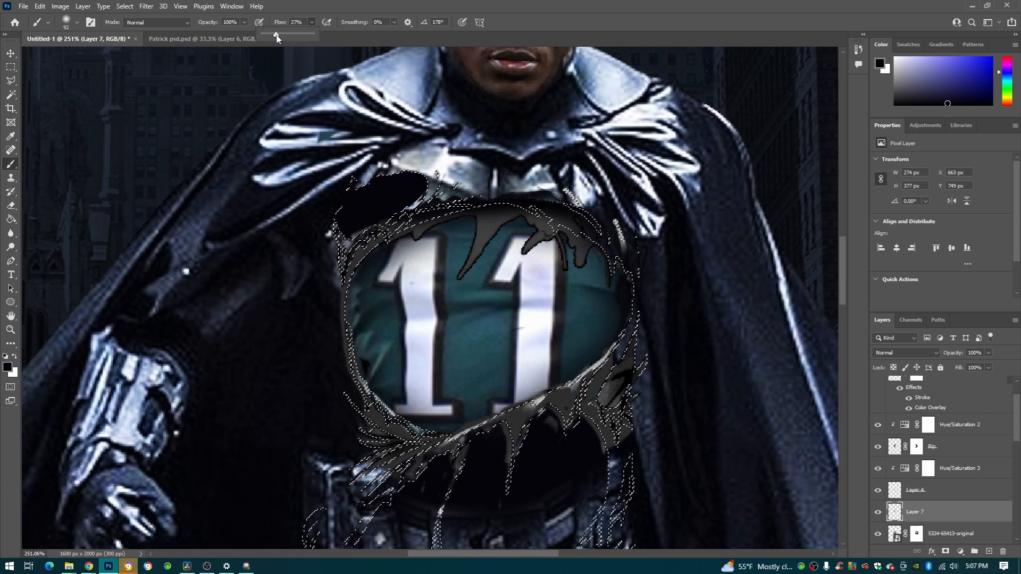
{"action": "right_click", "coordinate": [359, 137], "text": "alt"}
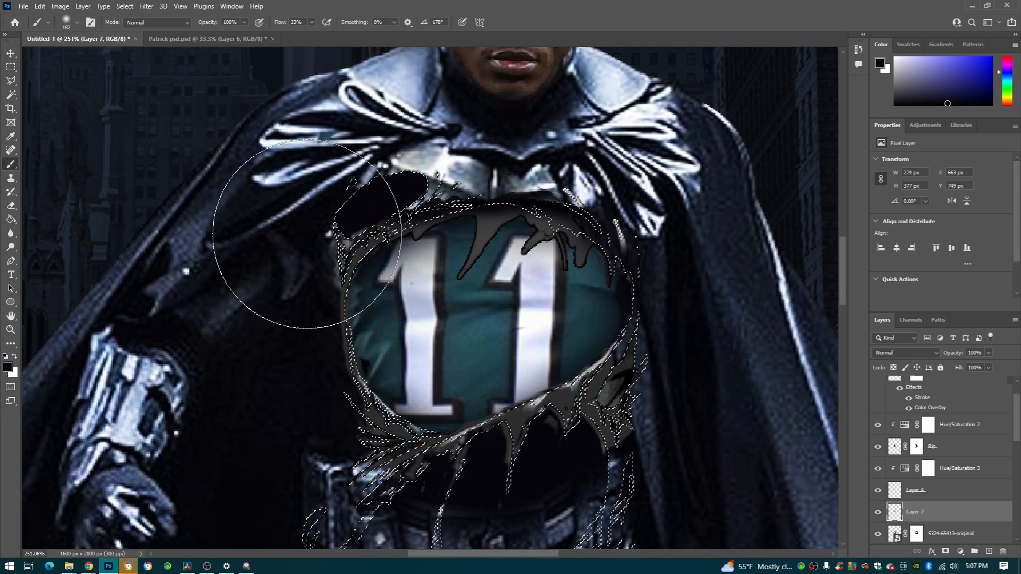
{"action": "left_click_drag", "start_coordinate": [353, 195], "coordinate": [388, 444]}
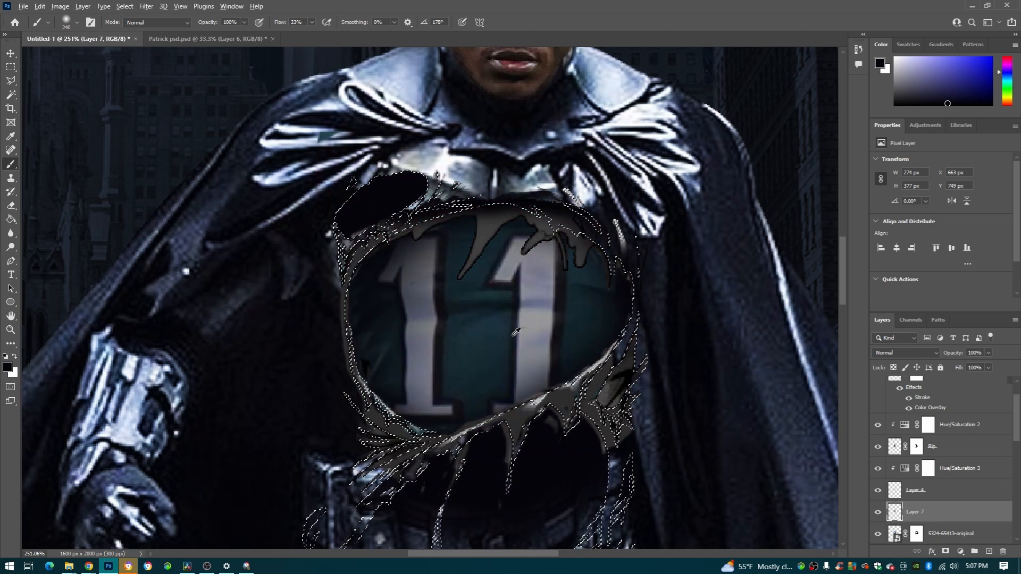
{"action": "scroll", "coordinate": [473, 305], "scroll_direction": "down", "scroll_amount": 10}
{"action": "scroll", "coordinate": [537, 335], "scroll_direction": "down", "scroll_amount": 3}
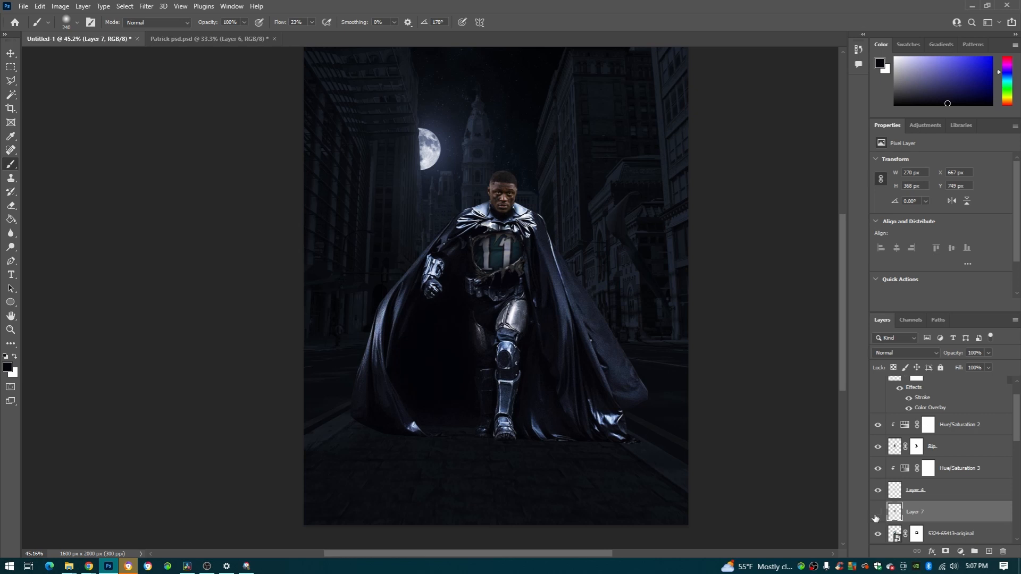
Erase the black paint that spills over the belt, abdomen and upper chest outside the rip.
{"action": "scroll", "coordinate": [503, 266], "scroll_direction": "up", "scroll_amount": 8}
{"action": "key", "text": "e"}
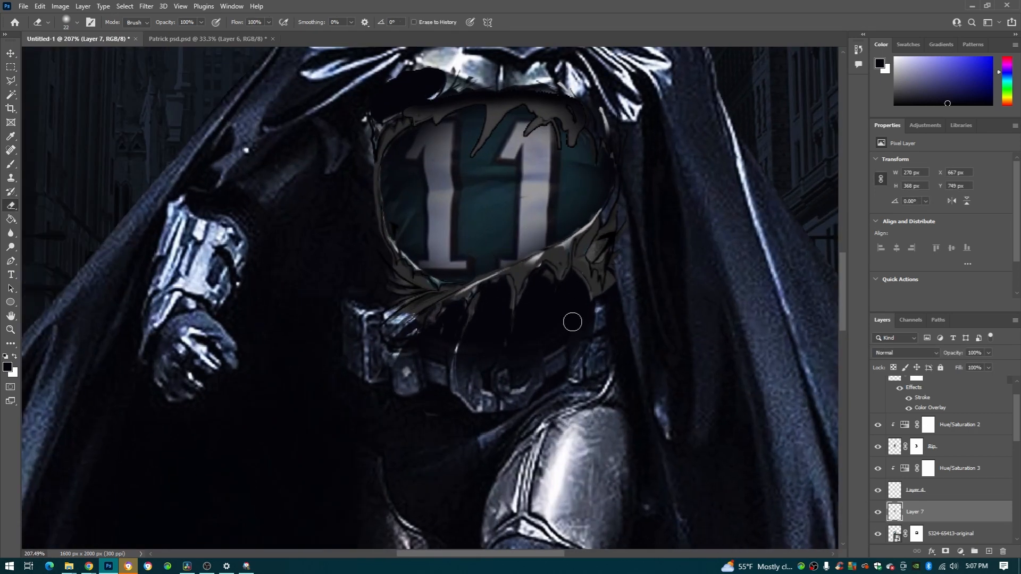
{"action": "mouse_move", "coordinate": [570, 321]}
{"action": "left_mouse_down"}
{"action": "mouse_move", "coordinate": [561, 296]}
{"action": "mouse_move", "coordinate": [544, 303]}
{"action": "mouse_move", "coordinate": [580, 268]}
{"action": "mouse_move", "coordinate": [458, 319]}
{"action": "mouse_move", "coordinate": [473, 337]}
{"action": "mouse_move", "coordinate": [600, 349]}
{"action": "mouse_move", "coordinate": [476, 363]}
{"action": "mouse_move", "coordinate": [396, 353]}
{"action": "left_mouse_up"}
{"action": "scroll", "coordinate": [322, 207], "scroll_direction": "up", "scroll_amount": 3}
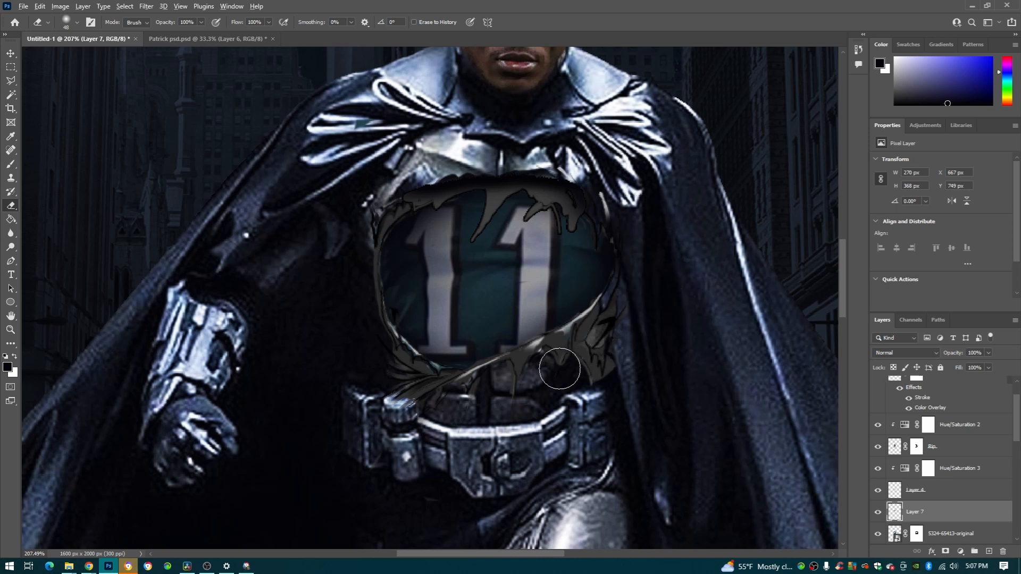
{"action": "scroll", "coordinate": [614, 321], "scroll_direction": "down", "scroll_amount": 6}
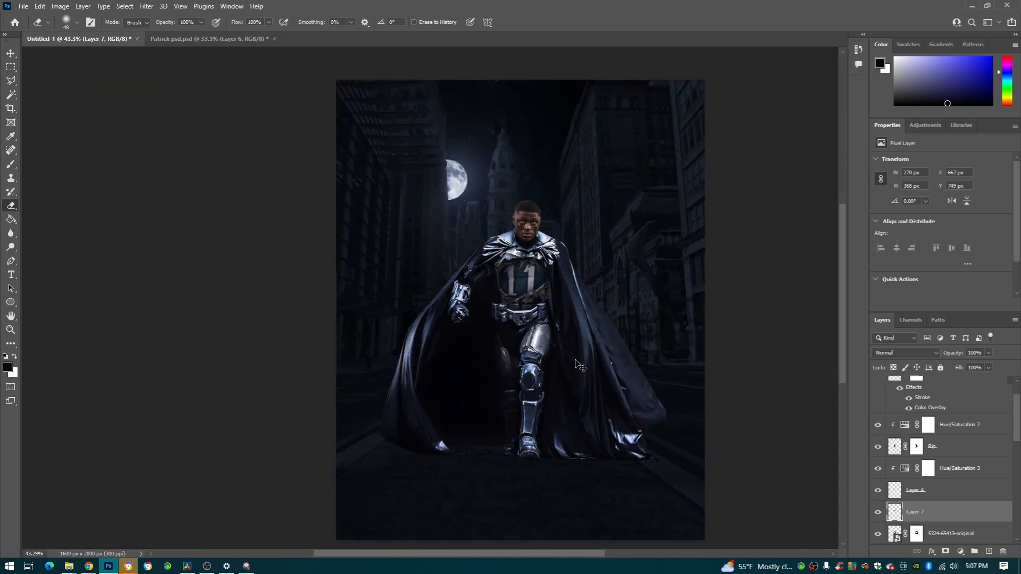
{"action": "scroll", "coordinate": [916, 473], "scroll_direction": "down", "scroll_amount": 6}
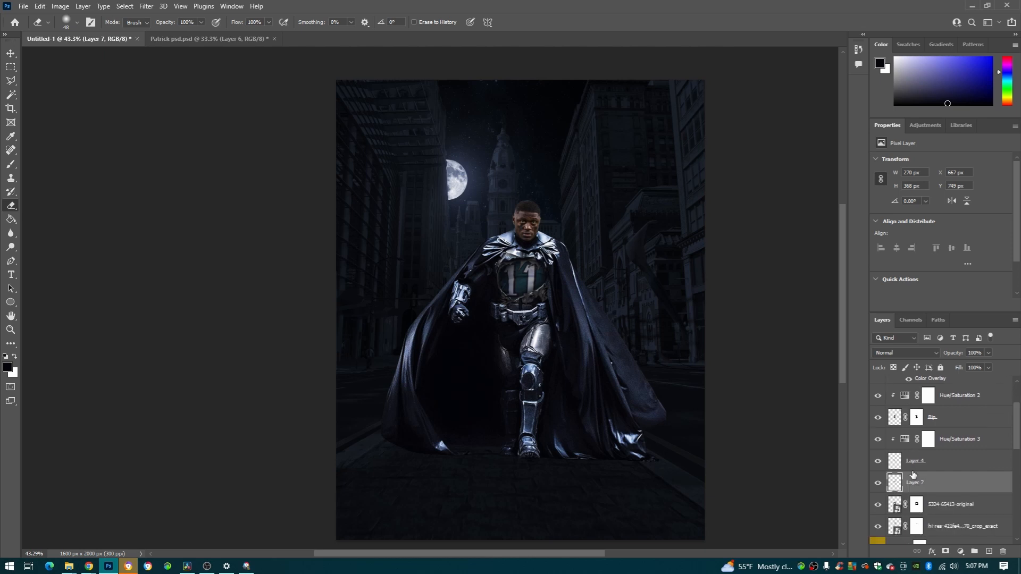
Identify the jersey and head cut-out layers by toggling their visibility, and rename them as Jersey and Face.
{"action": "left_click", "coordinate": [878, 418]}
{"action": "left_click", "coordinate": [879, 418]}
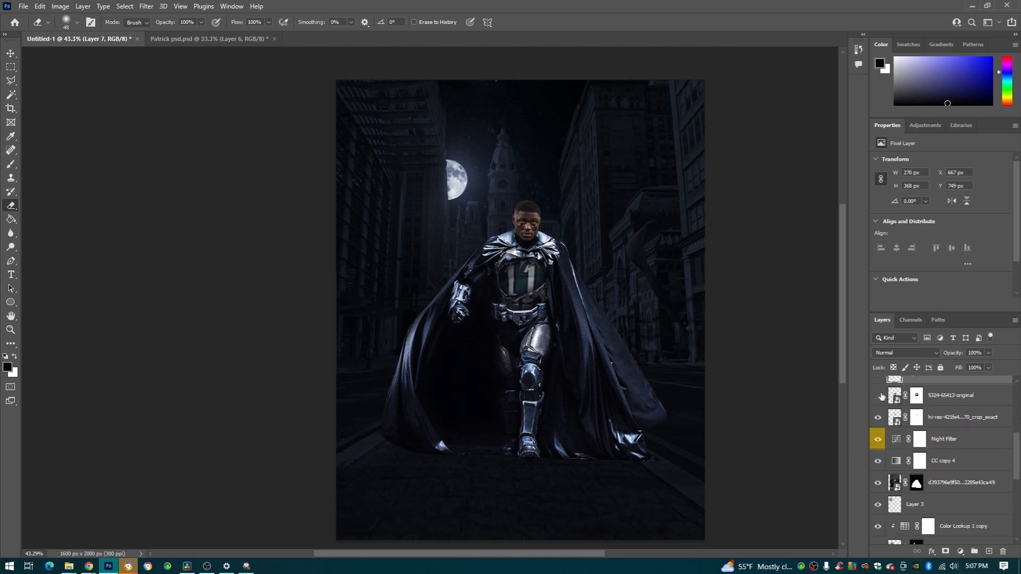
{"action": "left_click", "coordinate": [878, 417]}
{"action": "left_click", "coordinate": [879, 418]}
{"action": "left_click", "coordinate": [878, 417]}
{"action": "left_click", "coordinate": [878, 418]}
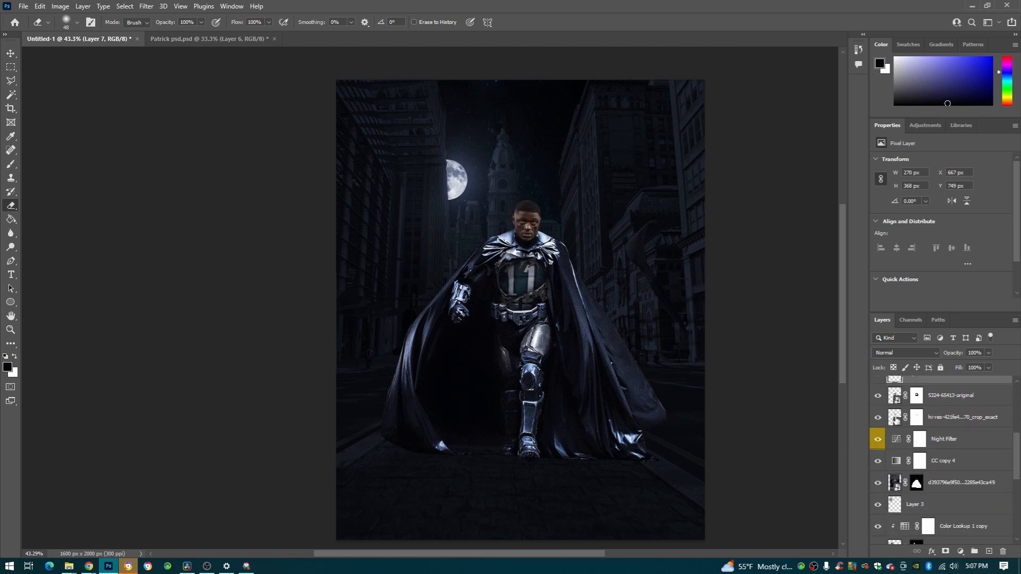
{"action": "double_click", "coordinate": [944, 418]}
{"action": "key", "text": "Return"}
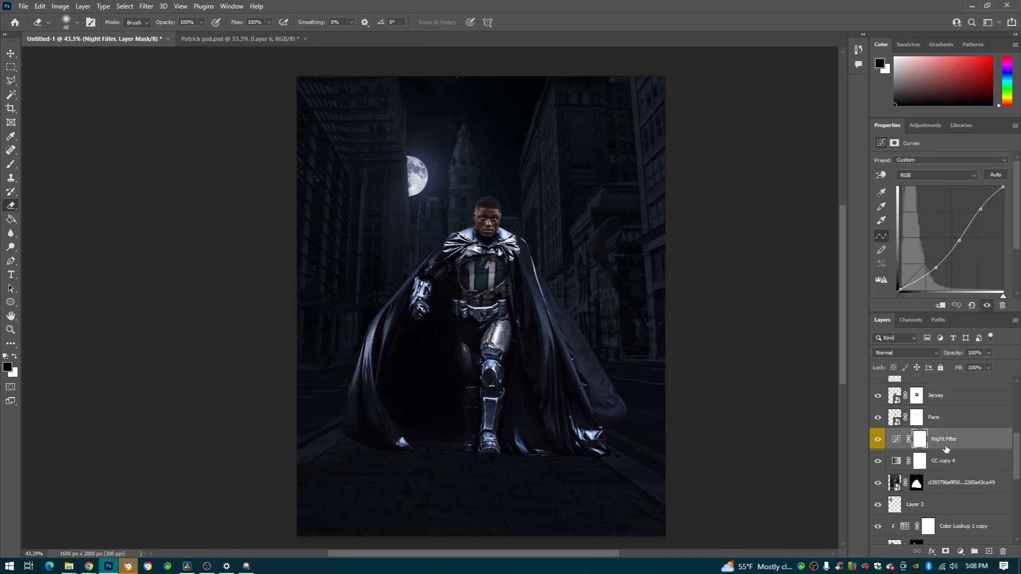
Duplicate the Night Filter and CC copy 4 adjustments, move the copies above Jersey, and clip them to it.
{"action": "left_click", "coordinate": [972, 468], "text": "ctrl"}
{"action": "key", "text": "ctrl+j"}
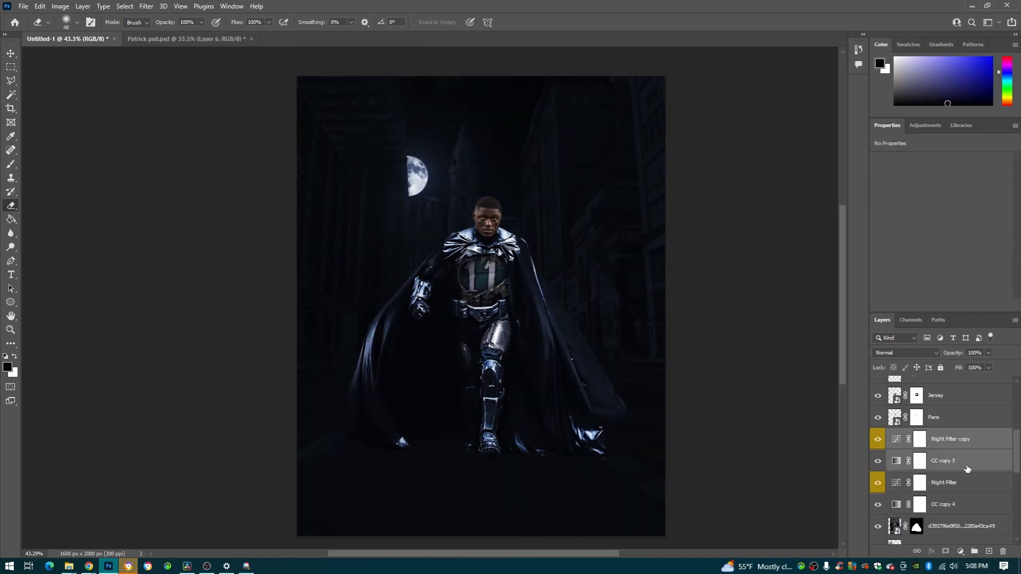
{"action": "left_click_drag", "start_coordinate": [963, 443], "coordinate": [952, 394]}
{"action": "right_click", "coordinate": [951, 396]}
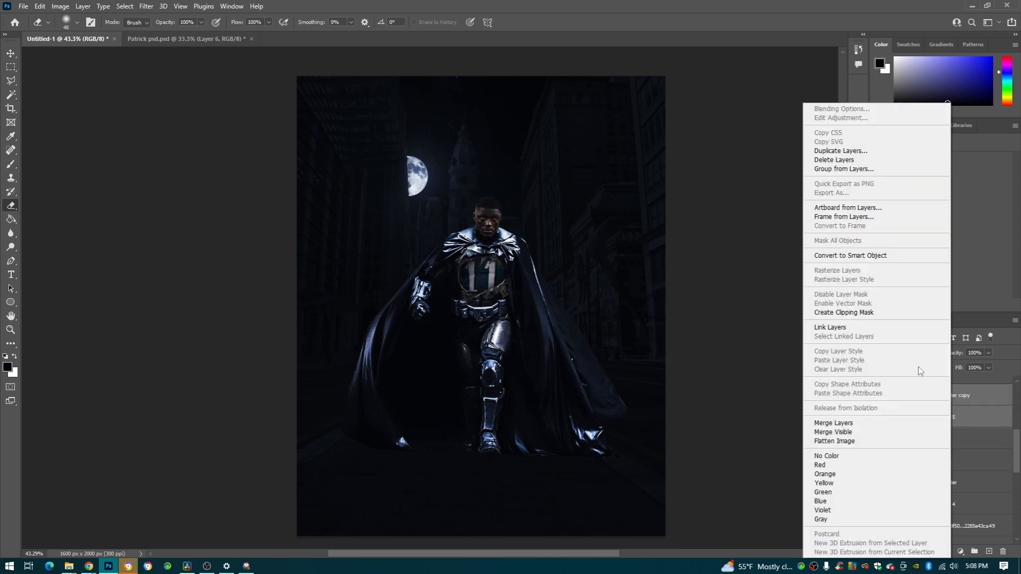
{"action": "left_click", "coordinate": [851, 312]}
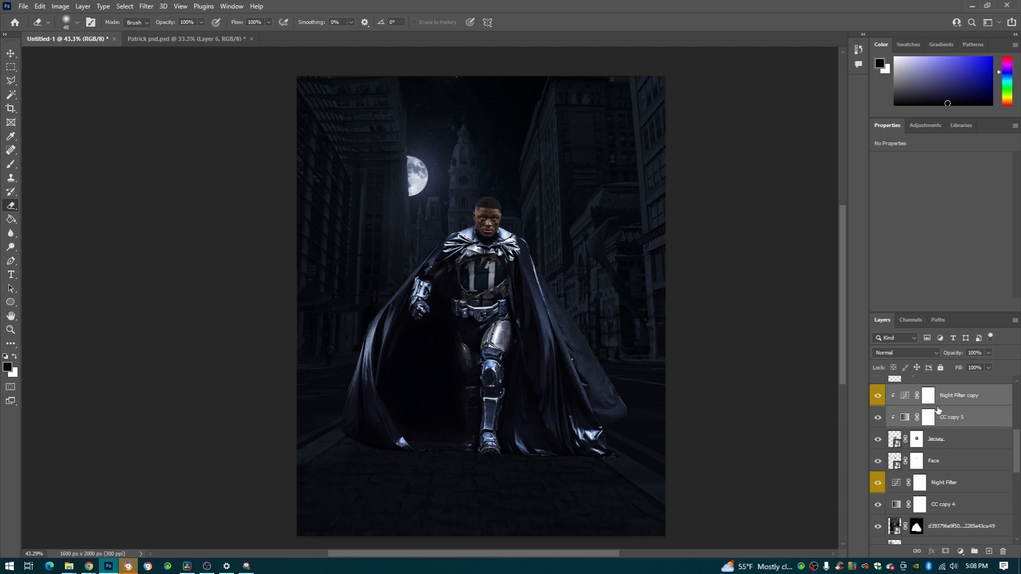
Duplicate the Jersey layer's two clipped adjustments, move the copies above Face, and clip them to the Face layer.
{"action": "key", "text": "ctrl+j"}
{"action": "left_click_drag", "start_coordinate": [944, 403], "coordinate": [951, 495]}
{"action": "right_click", "coordinate": [944, 465]}
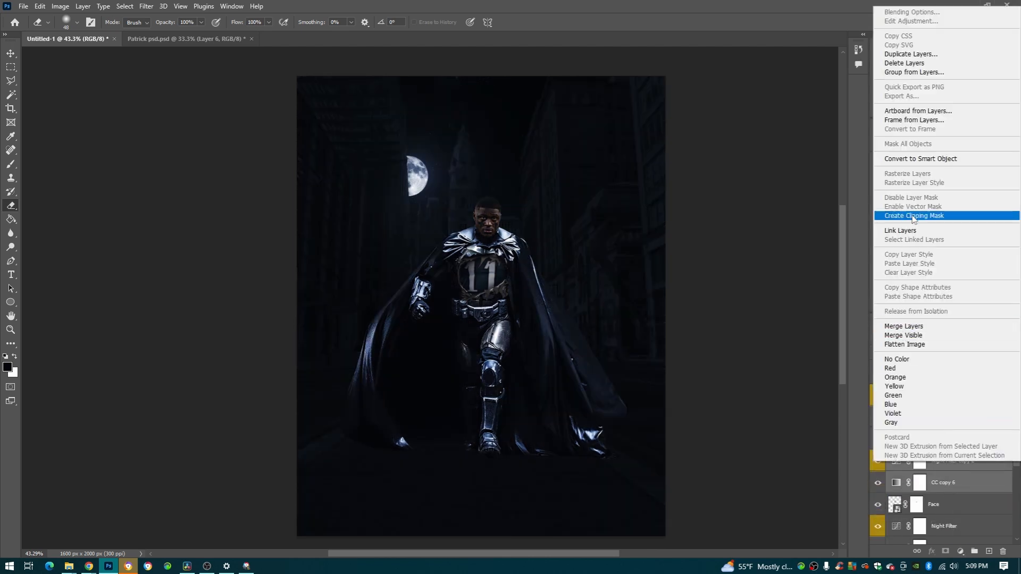
{"action": "left_click", "coordinate": [939, 222]}
{"action": "left_click", "coordinate": [932, 463]}
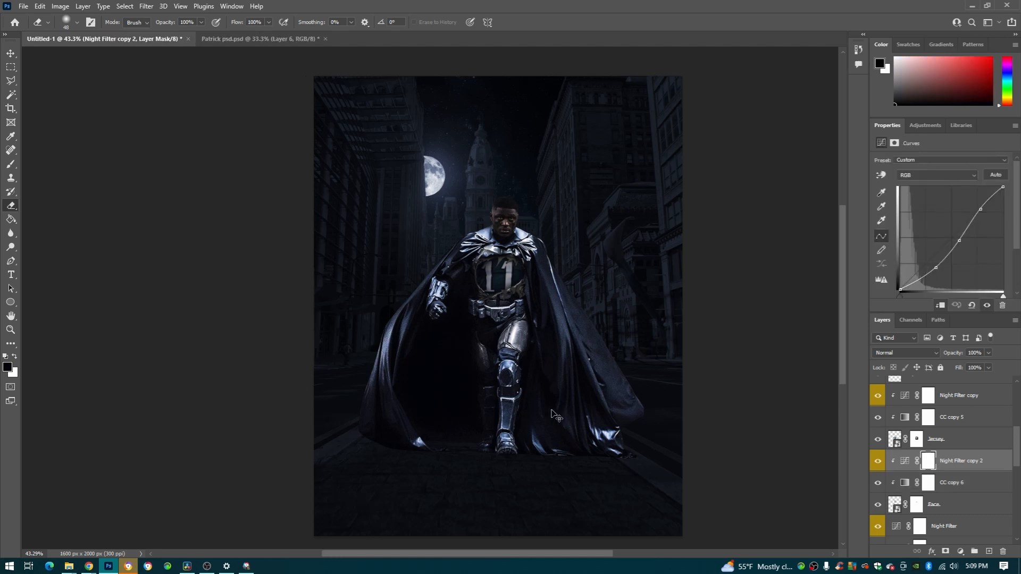
Compare the face with and without the Night Filter copy 2 adjustment against the whole composite.
{"action": "scroll", "coordinate": [552, 409], "scroll_direction": "up", "scroll_amount": 1}
{"action": "left_click", "coordinate": [988, 353]}
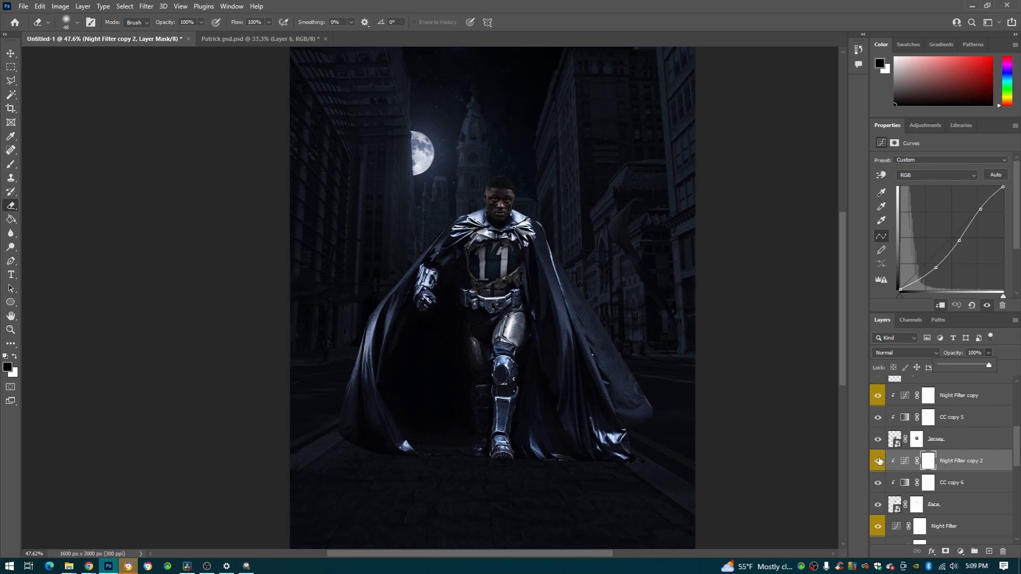
{"action": "scroll", "coordinate": [606, 426], "scroll_direction": "down", "scroll_amount": 3}
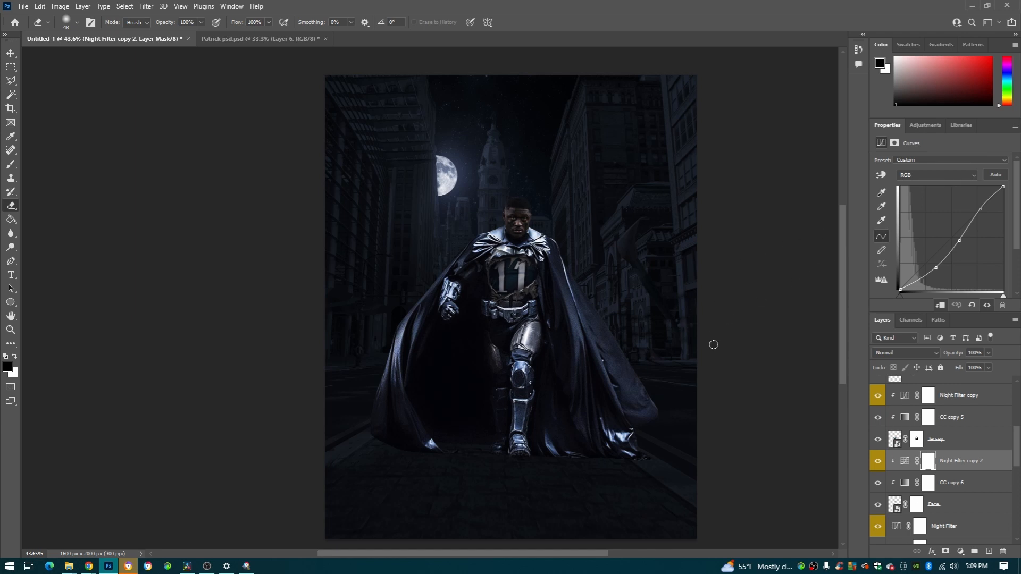
{"action": "scroll", "coordinate": [590, 409], "scroll_direction": "right", "scroll_amount": 1}
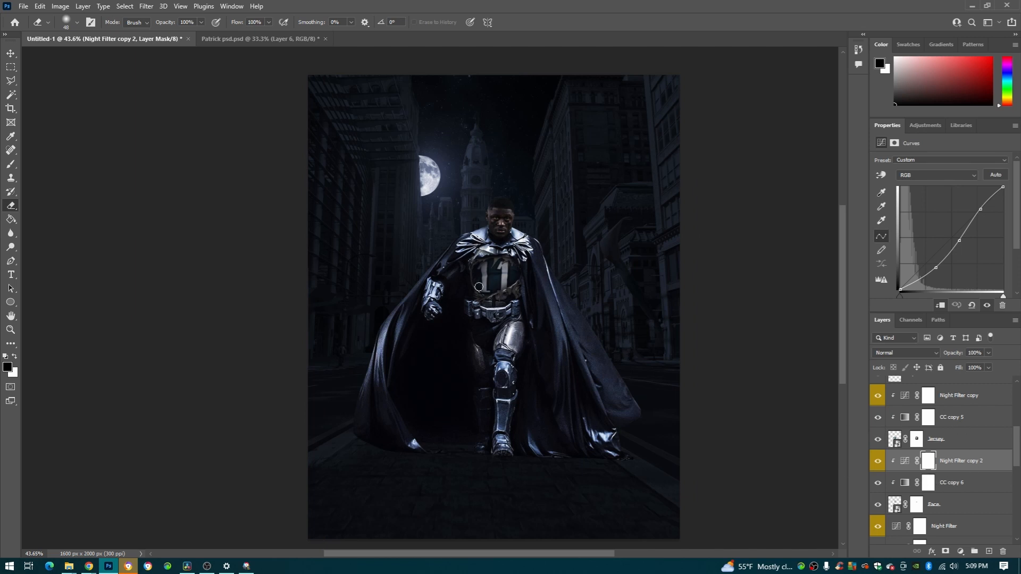
{"action": "left_click", "coordinate": [873, 461]}
{"action": "left_click", "coordinate": [874, 462]}
{"action": "scroll", "coordinate": [896, 494], "scroll_direction": "down", "scroll_amount": 2}
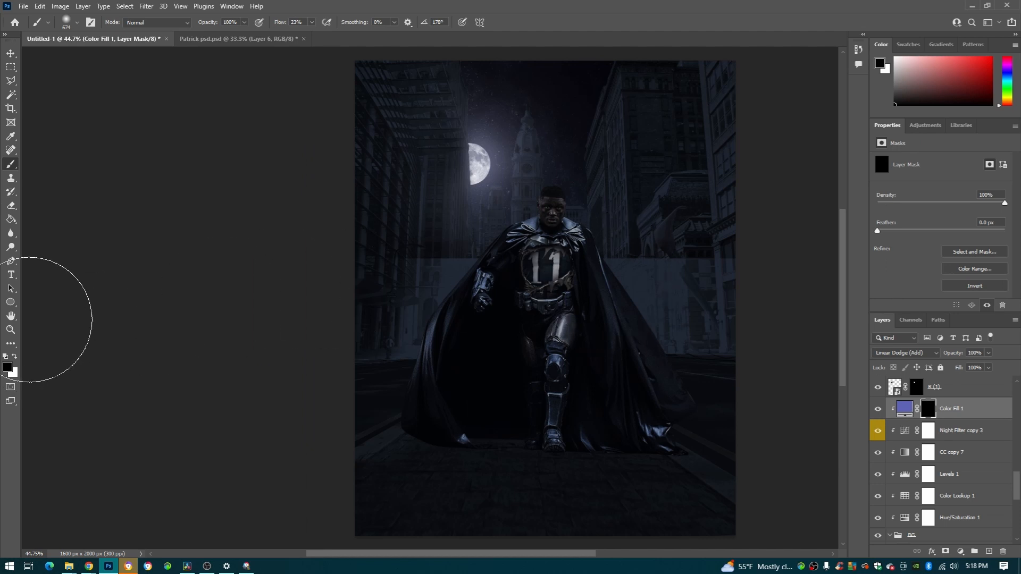
Toggle the Color Fill 2 layer off and on to examine its light effect on the city background.
{"action": "scroll", "coordinate": [621, 169], "scroll_direction": "up", "scroll_amount": 1}
{"action": "scroll", "coordinate": [621, 169], "scroll_direction": "right", "scroll_amount": 1}
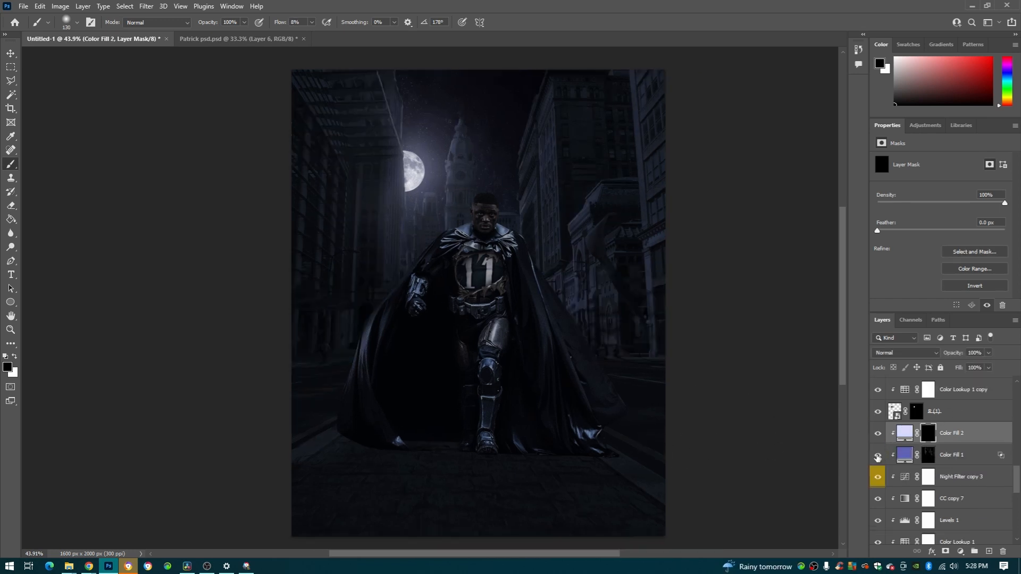
{"action": "left_click", "coordinate": [878, 433]}
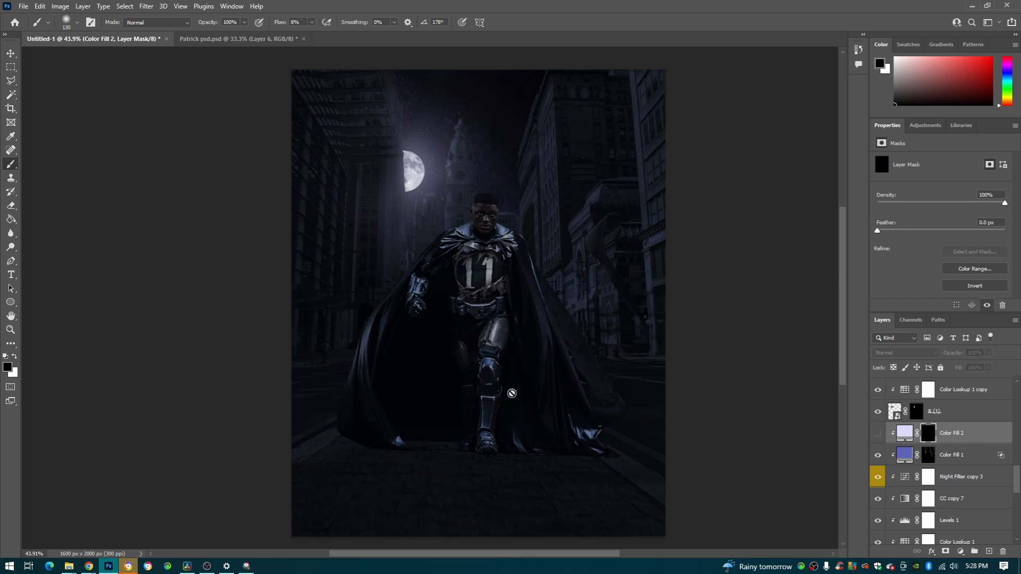
{"action": "left_click", "coordinate": [877, 434]}
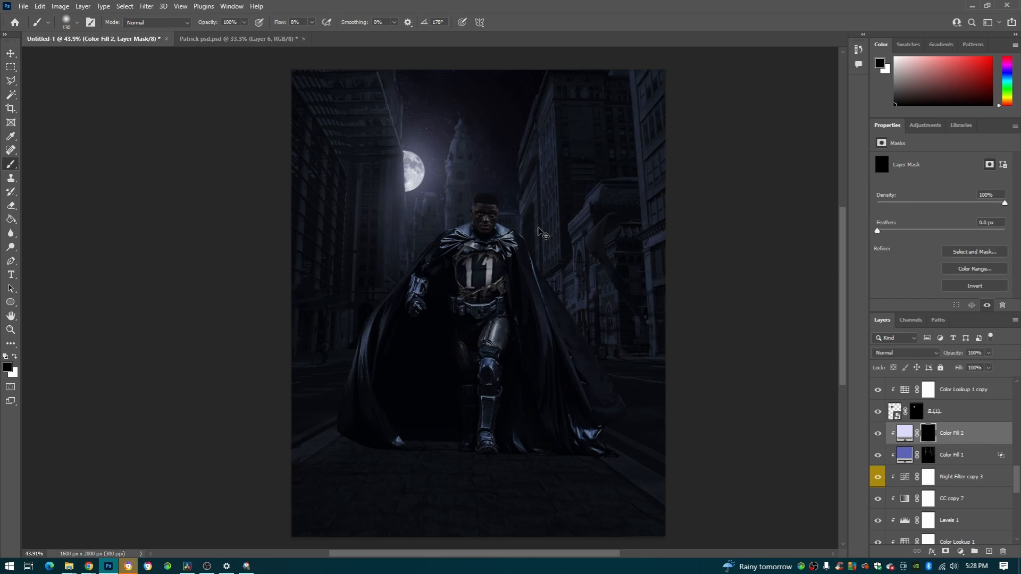
{"action": "scroll", "coordinate": [540, 233], "scroll_direction": "left", "scroll_amount": 1}
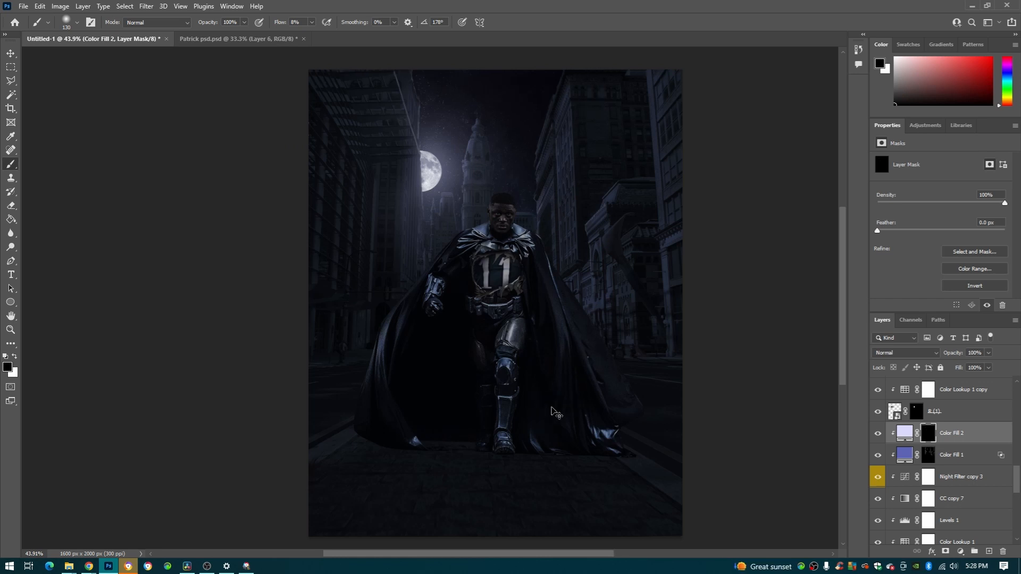
Duplicate Color Fill 2, move the copy above the suit's Night Filter, clip it to the suit, and target its mask.
{"action": "scroll", "coordinate": [550, 407], "scroll_direction": "down", "scroll_amount": 1}
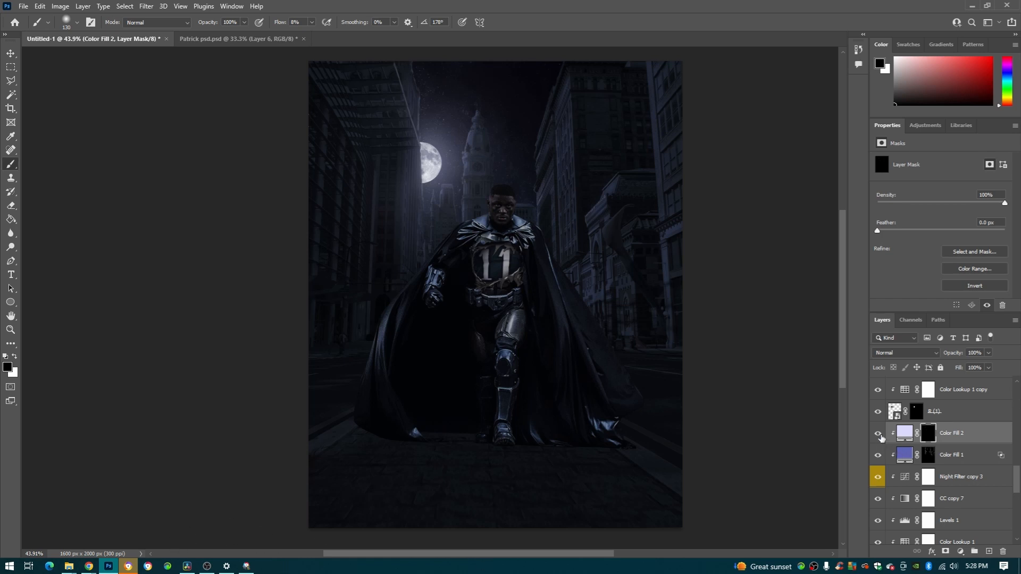
{"action": "scroll", "coordinate": [904, 527], "scroll_direction": "up", "scroll_amount": 3}
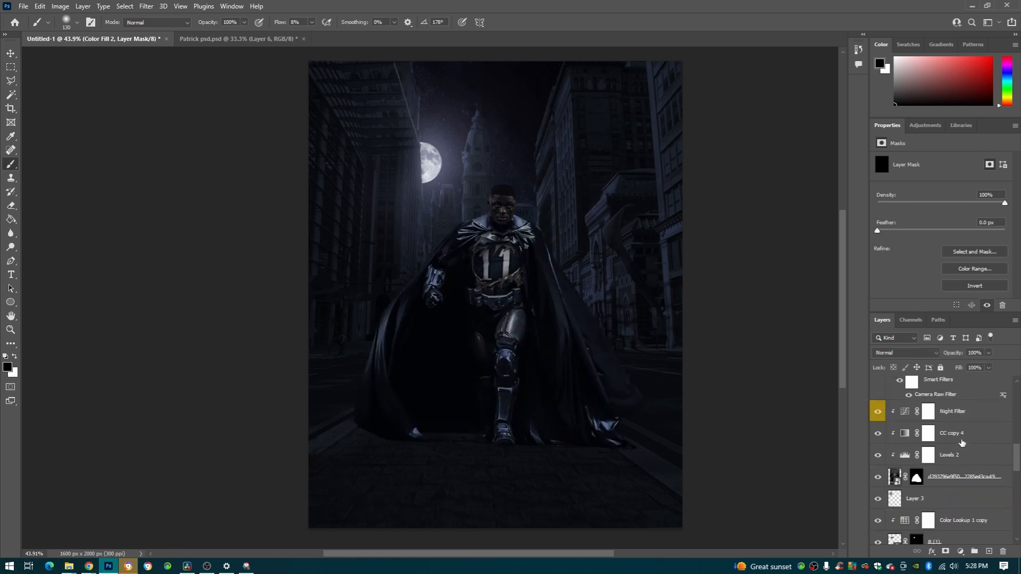
{"action": "scroll", "coordinate": [933, 526], "scroll_direction": "down", "scroll_amount": 3}
{"action": "key", "text": "ctrl+j"}
{"action": "left_click_drag", "start_coordinate": [948, 436], "coordinate": [956, 458]}
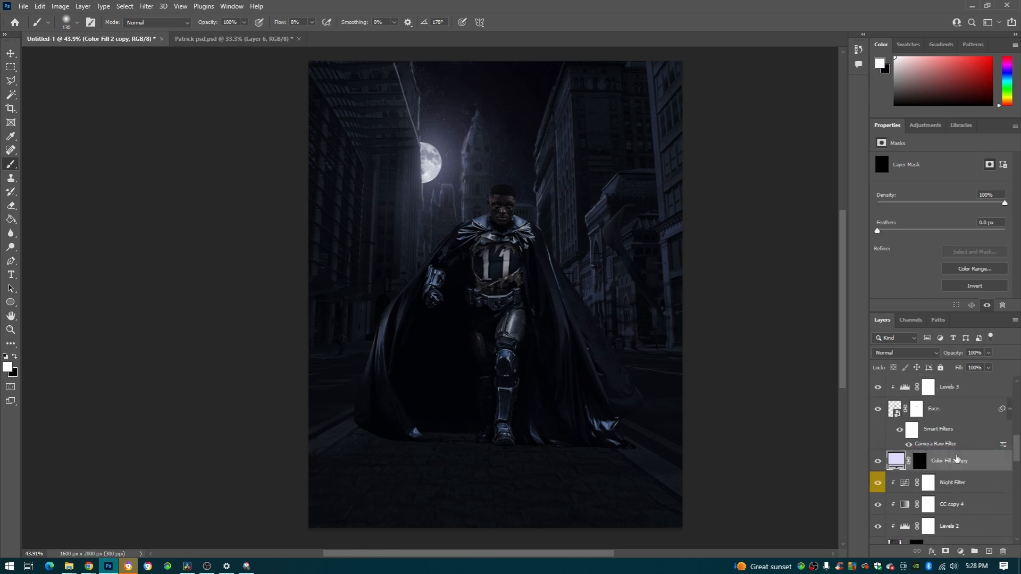
{"action": "right_click", "coordinate": [957, 458]}
{"action": "left_click", "coordinate": [904, 171]}
{"action": "left_click", "coordinate": [928, 461]}
{"action": "key", "text": "x"}
Paint light into the Color Fill 2 copy mask along the suit's collar, shoulder and cape folds on the moon side.
{"action": "scroll", "coordinate": [438, 233], "scroll_direction": "up", "scroll_amount": 5}
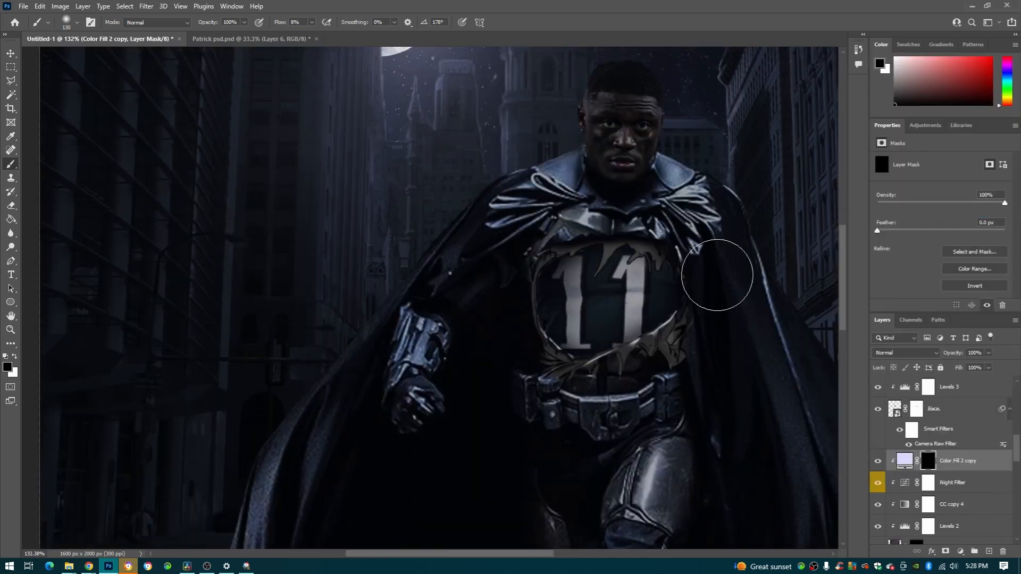
{"action": "scroll", "coordinate": [575, 127], "scroll_direction": "up", "scroll_amount": 4}
{"action": "key", "text": "bracketleft"}
{"action": "key", "text": "bracketleft"}
{"action": "key", "text": "bracketleft"}
{"action": "key", "text": "bracketleft"}
{"action": "key", "text": "bracketleft"}
{"action": "key", "text": "bracketleft"}
{"action": "key", "text": "bracketleft"}
{"action": "key", "text": "bracketleft"}
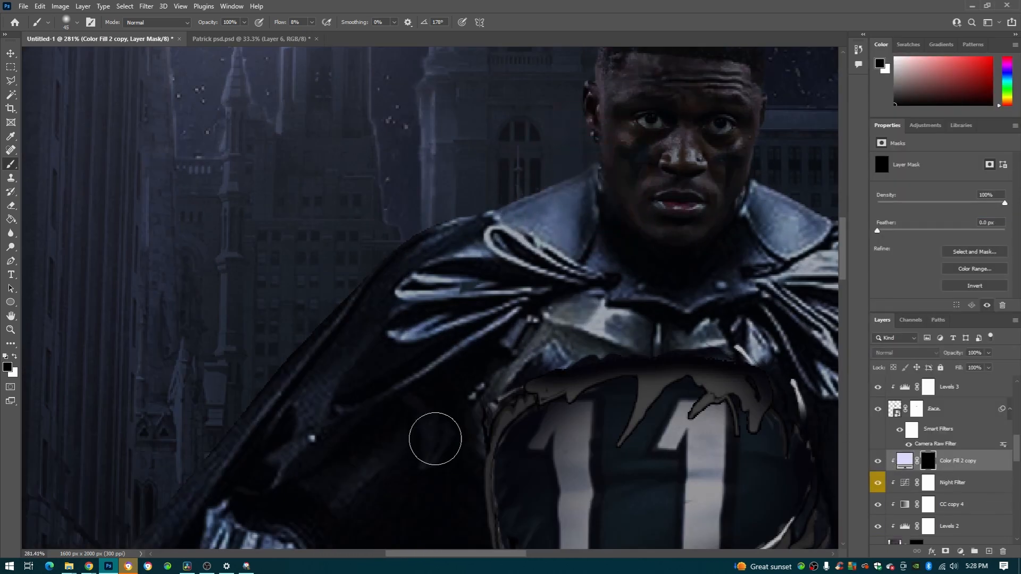
{"action": "key", "text": "x"}
{"action": "mouse_move", "coordinate": [584, 202]}
{"action": "left_mouse_down"}
{"action": "mouse_move", "coordinate": [503, 196]}
{"action": "mouse_move", "coordinate": [414, 250]}
{"action": "mouse_move", "coordinate": [413, 279]}
{"action": "left_mouse_up"}
{"action": "key", "text": "bracketleft"}
{"action": "key", "text": "bracketleft"}
{"action": "key", "text": "bracketleft"}
{"action": "key", "text": "bracketleft"}
{"action": "key", "text": "bracketleft"}
{"action": "key", "text": "bracketleft"}
{"action": "key", "text": "bracketleft"}
{"action": "key", "text": "bracketleft"}
{"action": "key", "text": "bracketleft"}
{"action": "key", "text": "bracketleft"}
{"action": "left_click_drag", "start_coordinate": [476, 270], "coordinate": [403, 302]}
{"action": "scroll", "coordinate": [452, 276], "scroll_direction": "down", "scroll_amount": 2}
{"action": "mouse_move", "coordinate": [521, 259]}
{"action": "left_mouse_down"}
{"action": "mouse_move", "coordinate": [448, 263]}
{"action": "mouse_move", "coordinate": [418, 303]}
{"action": "mouse_move", "coordinate": [389, 307]}
{"action": "left_mouse_up"}
{"action": "scroll", "coordinate": [452, 287], "scroll_direction": "down", "scroll_amount": 5}
Extend the light along the moon-side shoulder and upper cape edge with a larger soft brush of about 79 px.
{"action": "scroll", "coordinate": [494, 224], "scroll_direction": "up", "scroll_amount": 4}
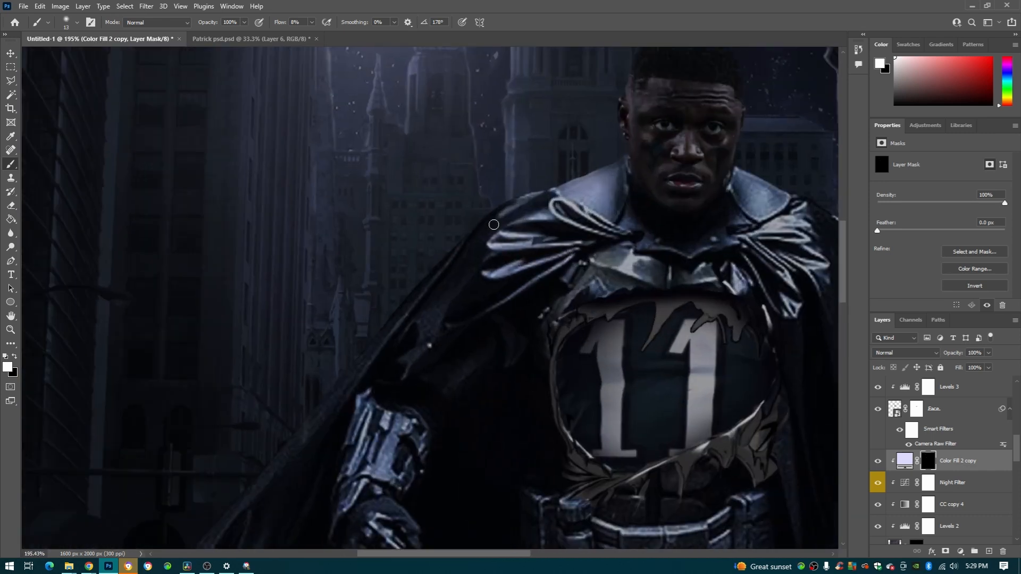
{"action": "key", "text": "bracketright"}
{"action": "key", "text": "bracketright"}
{"action": "key", "text": "bracketright"}
{"action": "key", "text": "bracketright"}
{"action": "key", "text": "bracketright"}
{"action": "scroll", "coordinate": [453, 288], "scroll_direction": "down", "scroll_amount": 5}
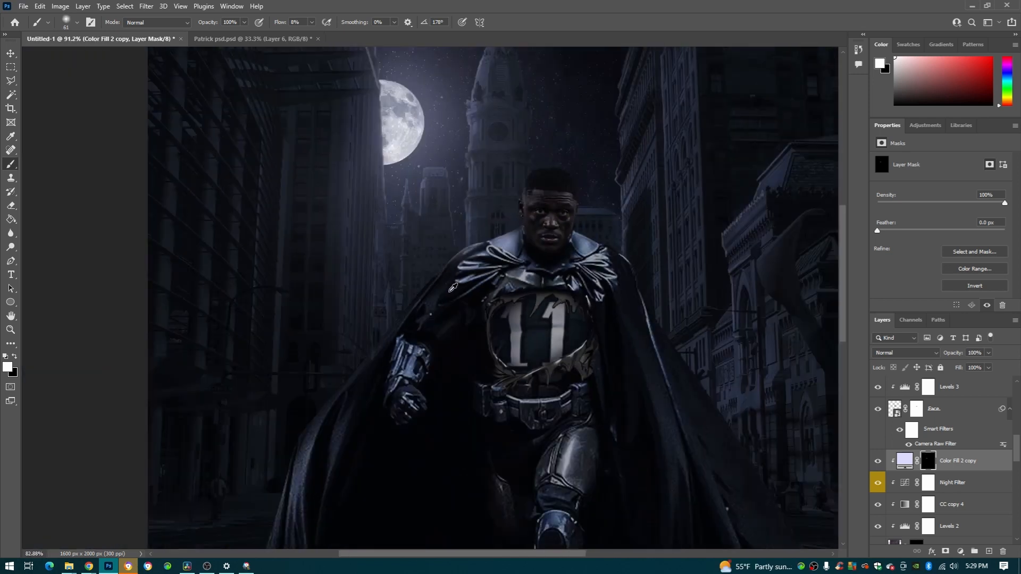
{"action": "scroll", "coordinate": [585, 277], "scroll_direction": "down", "scroll_amount": 1}
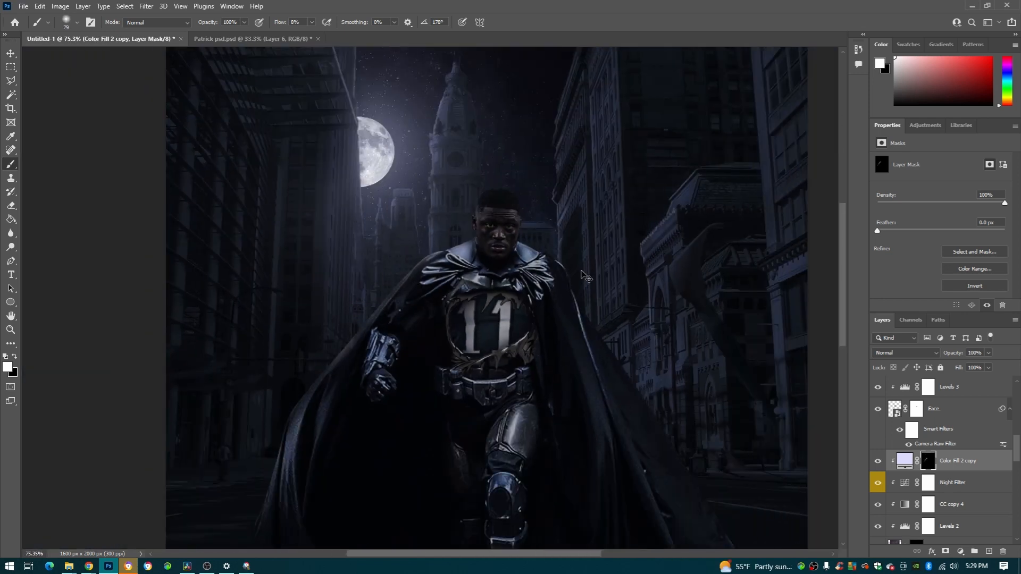
{"action": "scroll", "coordinate": [591, 397], "scroll_direction": "down", "scroll_amount": 3}
Paint light on the Color Fill 2 copy mask down the moon-side cape's outer folds below the gauntlet.
{"action": "scroll", "coordinate": [431, 290], "scroll_direction": "up", "scroll_amount": 8}
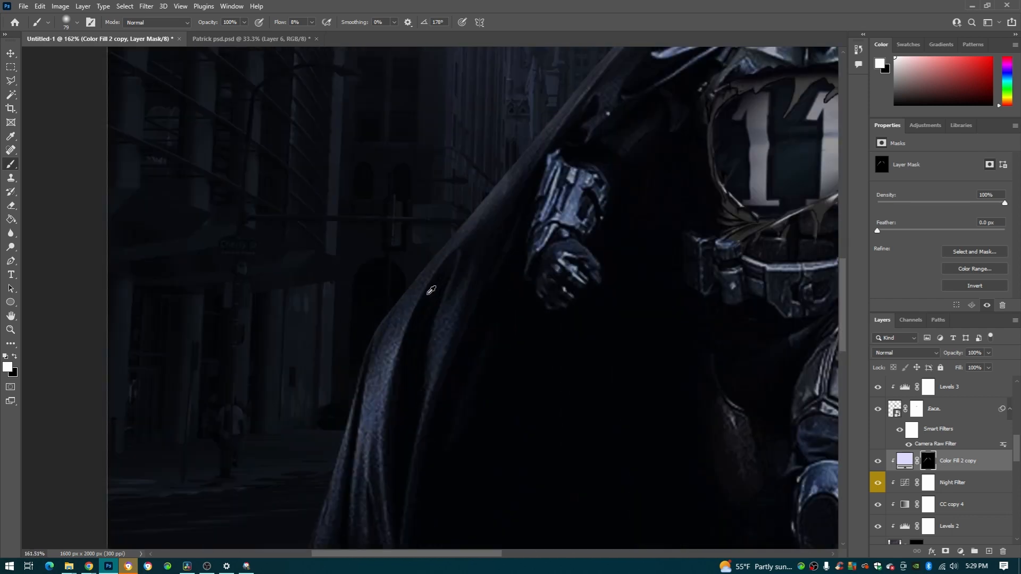
{"action": "left_click_drag", "start_coordinate": [431, 290], "coordinate": [424, 266]}
{"action": "left_click_drag", "start_coordinate": [376, 428], "coordinate": [376, 272]}
{"action": "key", "text": "bracketleft"}
{"action": "left_click_drag", "start_coordinate": [365, 319], "coordinate": [356, 393]}
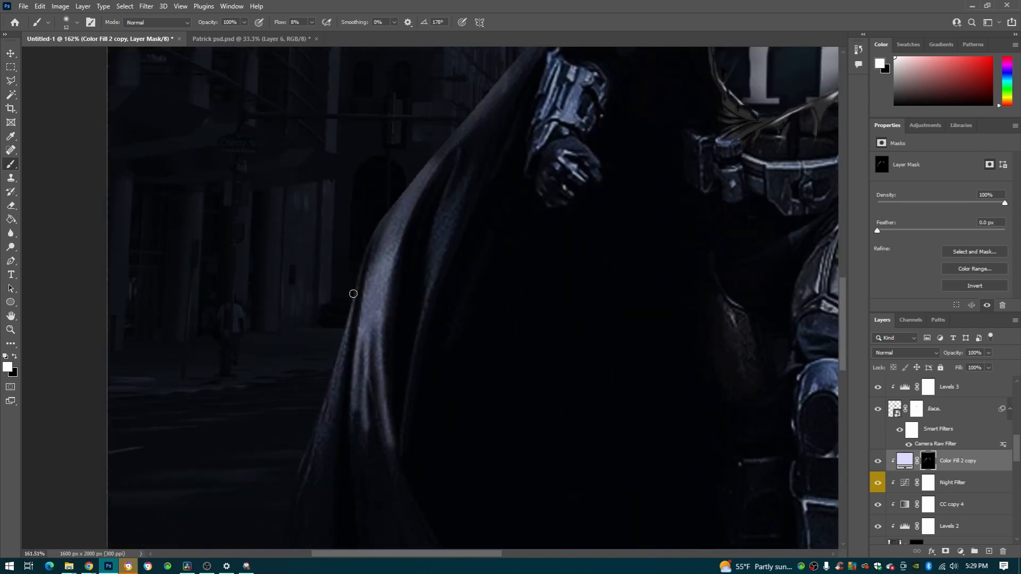
{"action": "key", "text": "bracketright"}
{"action": "mouse_move", "coordinate": [354, 293]}
{"action": "left_mouse_down"}
{"action": "mouse_move", "coordinate": [336, 383]}
{"action": "mouse_move", "coordinate": [294, 497]}
{"action": "left_mouse_up"}
{"action": "key", "text": "ctrl+0"}
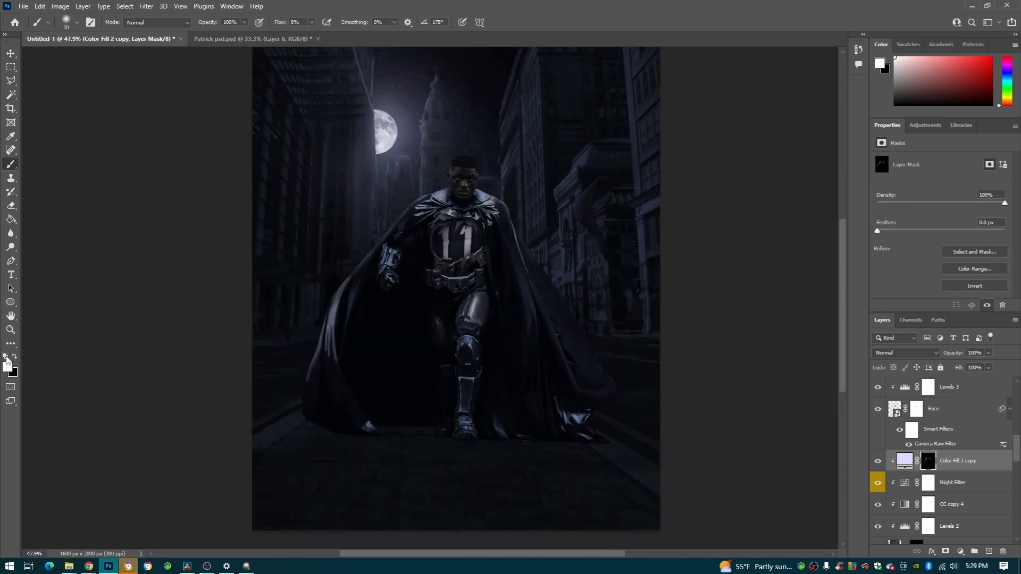
Set the brush flow to 3% and paint faint white light on the mask along the cape's far shoulder and outer edge.
{"action": "left_click", "coordinate": [13, 357]}
{"action": "mouse_move", "coordinate": [321, 377]}
{"action": "left_mouse_down"}
{"action": "mouse_move", "coordinate": [359, 378]}
{"action": "mouse_move", "coordinate": [319, 389]}
{"action": "left_mouse_up"}
{"action": "left_click_drag", "start_coordinate": [600, 267], "coordinate": [681, 266]}
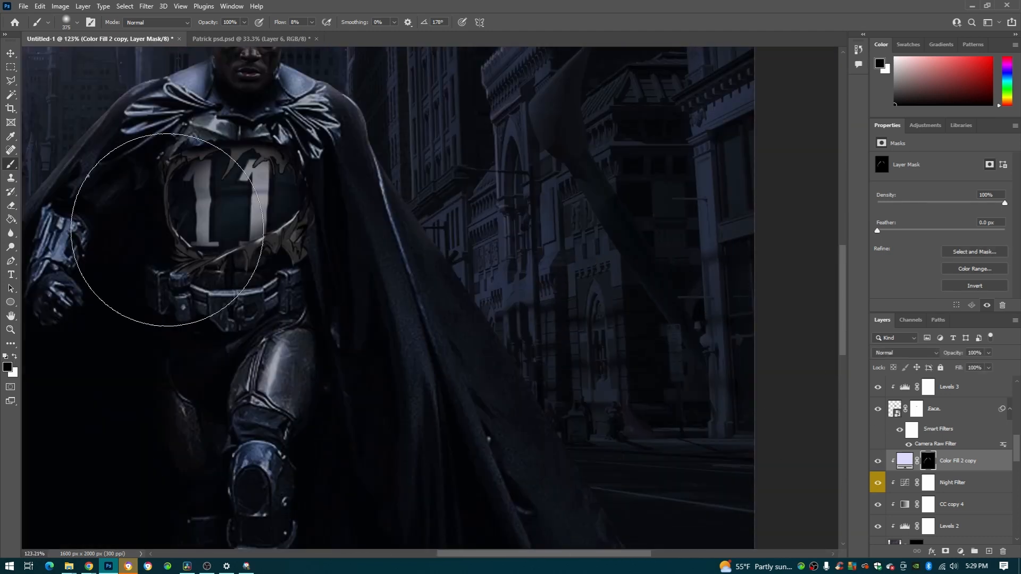
{"action": "left_click", "coordinate": [14, 357]}
{"action": "left_click_drag", "start_coordinate": [537, 262], "coordinate": [577, 262]}
{"action": "left_click_drag", "start_coordinate": [467, 268], "coordinate": [319, 266]}
{"action": "left_click_drag", "start_coordinate": [313, 131], "coordinate": [335, 131]}
{"action": "double_click", "coordinate": [295, 22]}
{"action": "type", "text": "3"}
{"action": "key", "text": "Return"}
{"action": "left_click_drag", "start_coordinate": [340, 186], "coordinate": [445, 513]}
{"action": "left_click_drag", "start_coordinate": [429, 471], "coordinate": [427, 359]}
{"action": "scroll", "coordinate": [416, 349], "scroll_direction": "down", "scroll_amount": 7}
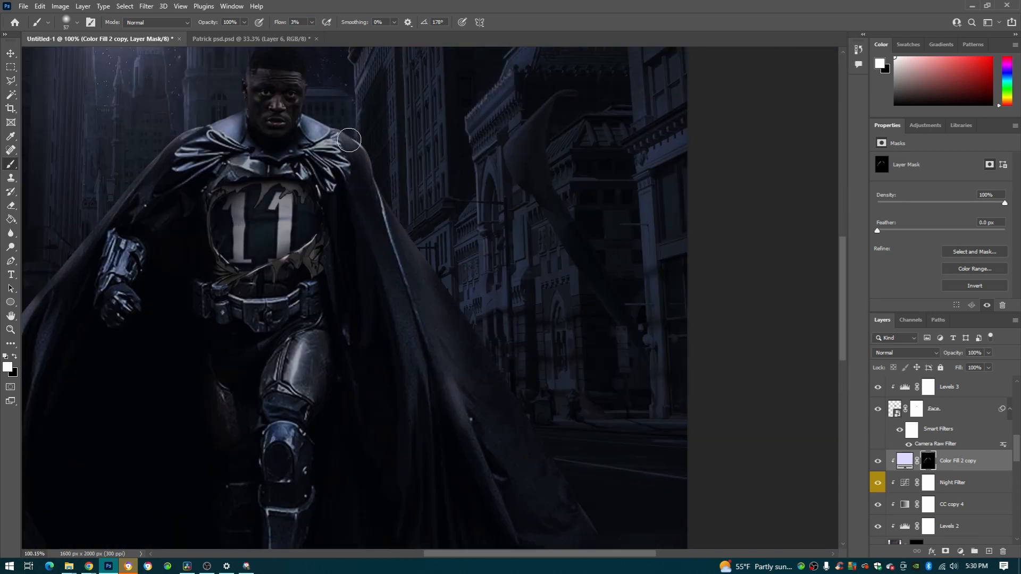
{"action": "scroll", "coordinate": [392, 194], "scroll_direction": "up", "scroll_amount": 3}
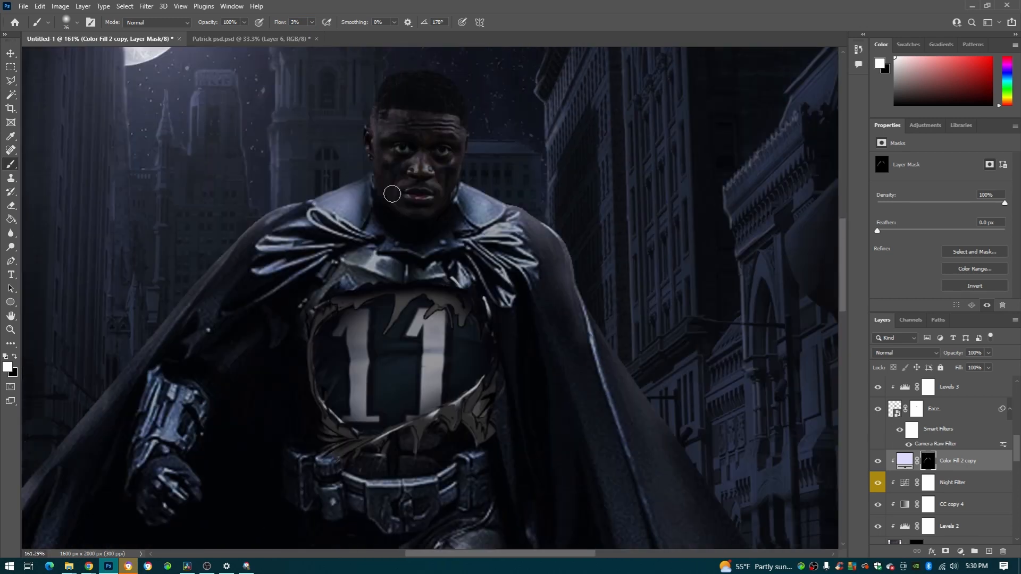
{"action": "scroll", "coordinate": [426, 197], "scroll_direction": "down", "scroll_amount": 5}
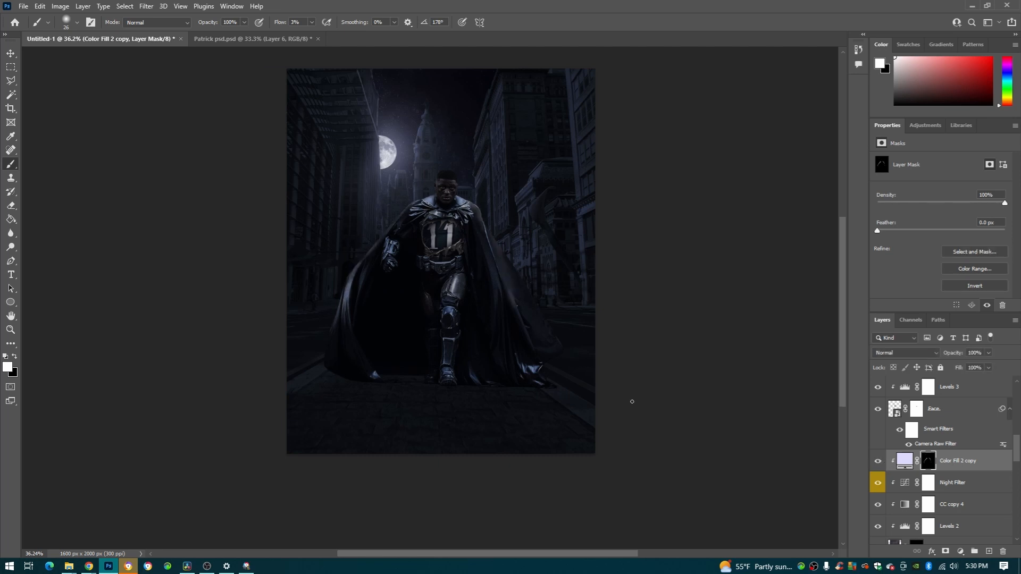
Build up broad, soft light along the lower outer edges on both sides of the cape using larger brush sizes.
{"action": "scroll", "coordinate": [632, 402], "scroll_direction": "up", "scroll_amount": 5}
{"action": "key", "text": "bracketright"}
{"action": "key", "text": "bracketright"}
{"action": "key", "text": "bracketright"}
{"action": "key", "text": "bracketright"}
{"action": "key", "text": "bracketright"}
{"action": "key", "text": "bracketright"}
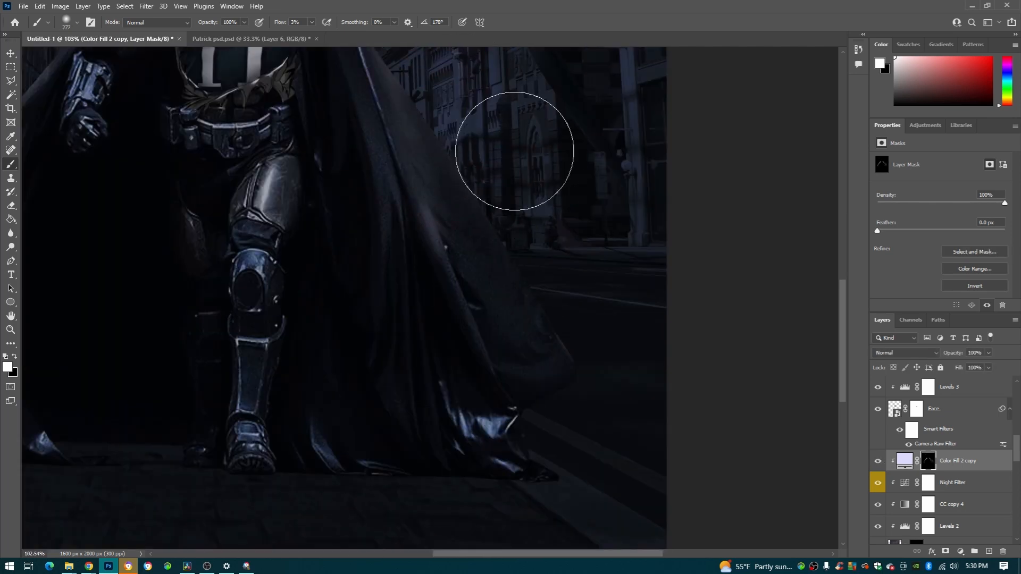
{"action": "key", "text": "bracketleft"}
{"action": "key", "text": "bracketleft"}
{"action": "key", "text": "bracketleft"}
{"action": "key", "text": "bracketleft"}
{"action": "scroll", "coordinate": [577, 324], "scroll_direction": "down", "scroll_amount": 4}
{"action": "scroll", "coordinate": [274, 449], "scroll_direction": "up", "scroll_amount": 4}
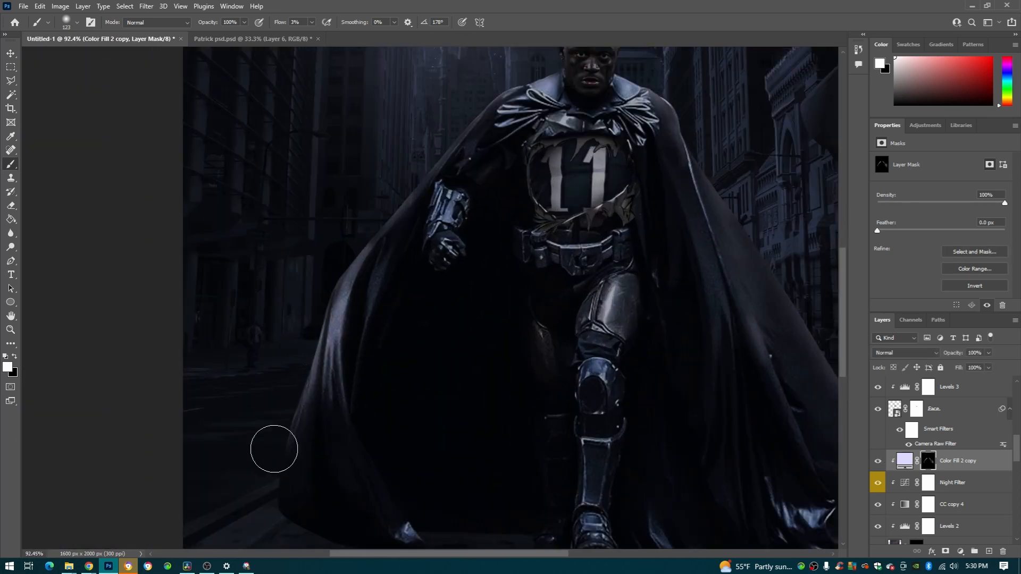
{"action": "scroll", "coordinate": [261, 468], "scroll_direction": "down", "scroll_amount": 3}
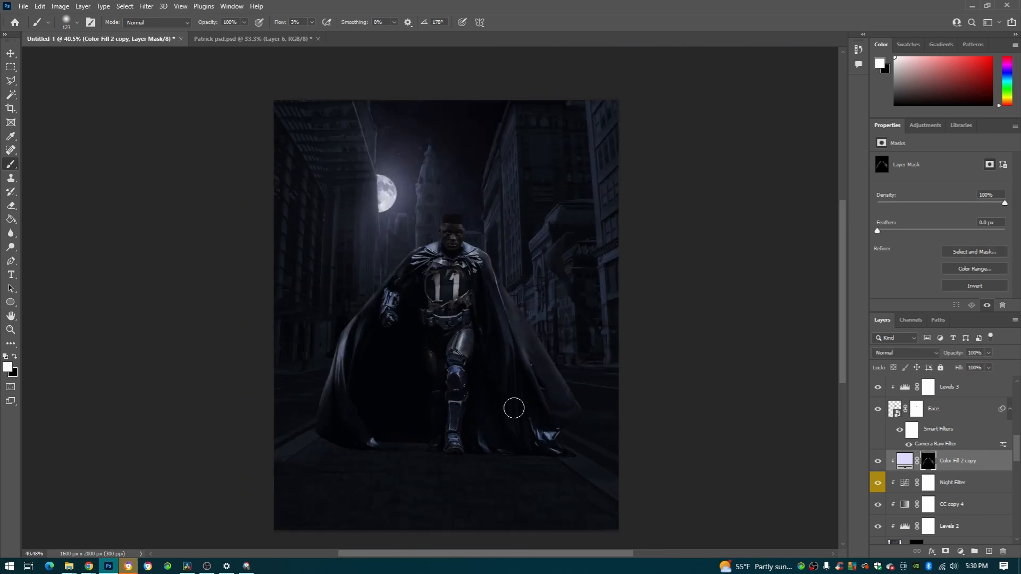
Duplicate Color Fill 2 copy, move it above Night Filter copy 2, clip it to the Face layer, and target its mask.
{"action": "key", "text": "ctrl+j"}
{"action": "left_click_drag", "start_coordinate": [956, 489], "coordinate": [951, 421]}
{"action": "right_click", "coordinate": [951, 432]}
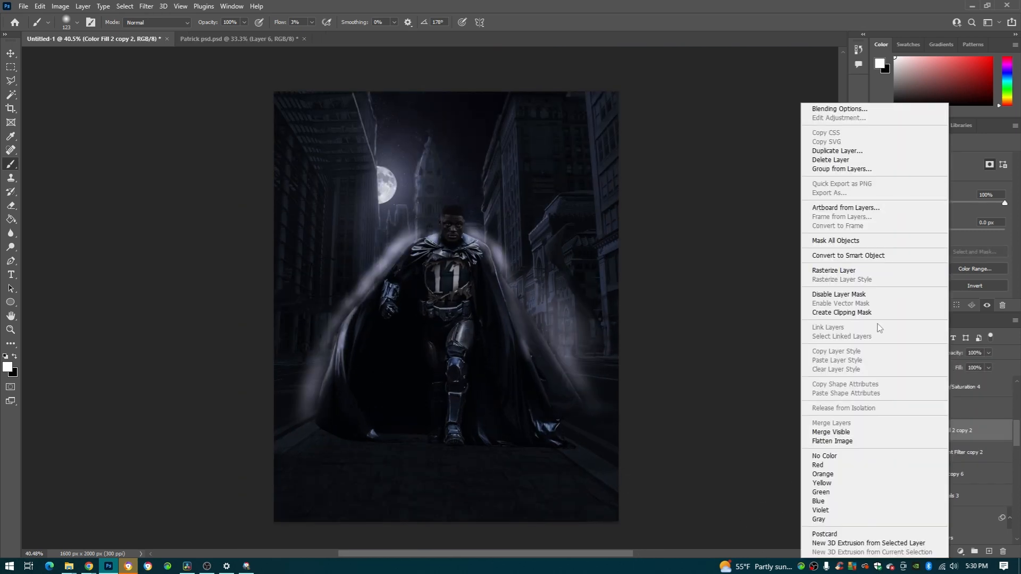
{"action": "left_click", "coordinate": [872, 312]}
{"action": "scroll", "coordinate": [449, 184], "scroll_direction": "up", "scroll_amount": 8}
{"action": "left_click", "coordinate": [928, 431]}
Paint light around the edges of the head and set the Color Fill 2 copy 2 layer to Linear Dodge (Add).
{"action": "scroll", "coordinate": [489, 164], "scroll_direction": "up", "scroll_amount": 2}
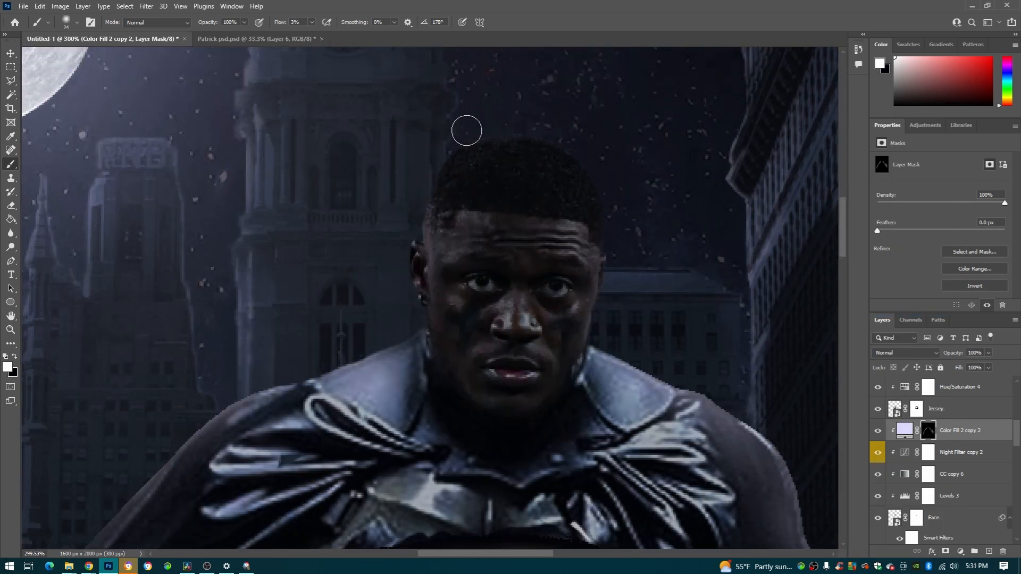
{"action": "right_click", "coordinate": [433, 228], "text": "alt"}
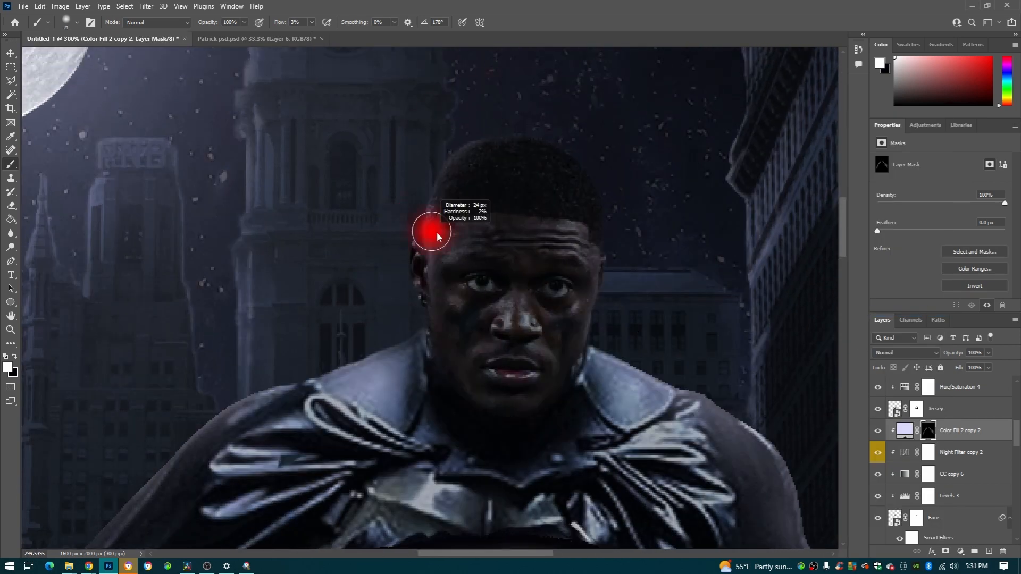
{"action": "left_click", "coordinate": [904, 353]}
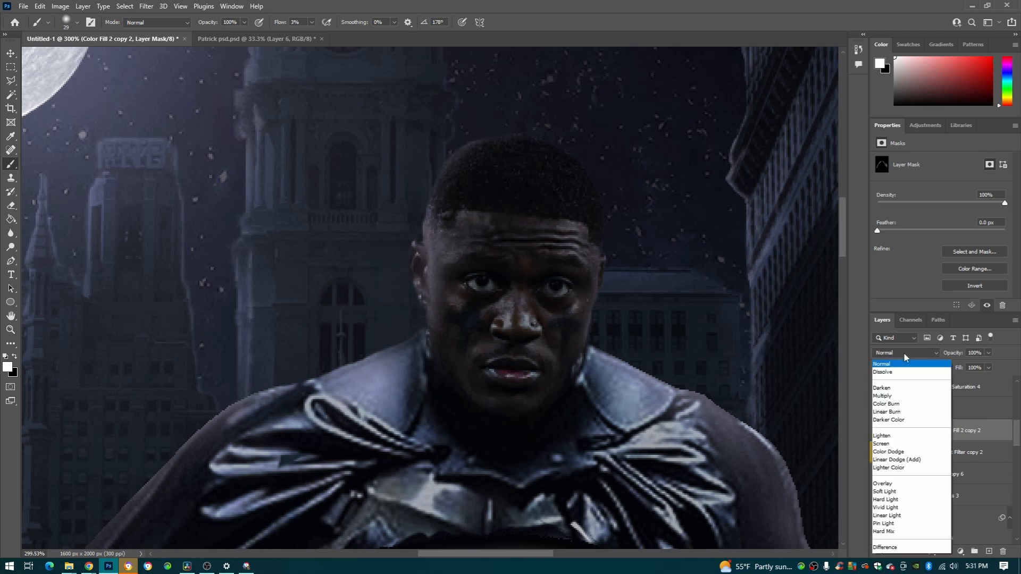
{"action": "left_click", "coordinate": [899, 431]}
{"action": "scroll", "coordinate": [530, 165], "scroll_direction": "up", "scroll_amount": 2}
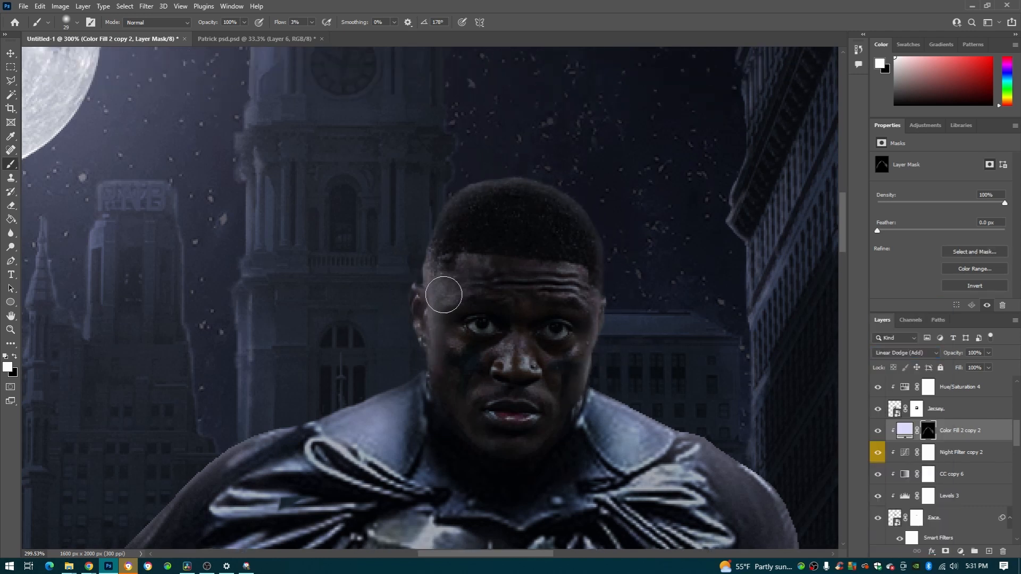
{"action": "scroll", "coordinate": [466, 364], "scroll_direction": "down", "scroll_amount": 3}
{"action": "scroll", "coordinate": [466, 364], "scroll_direction": "down", "scroll_amount": 4}
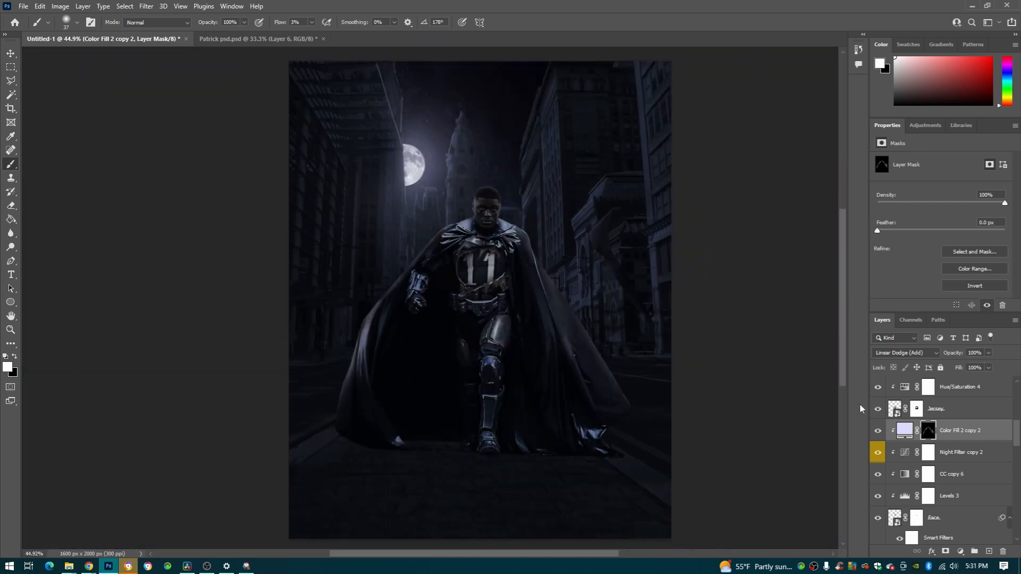
Toggle the Color Fill 2 copy 2 layer off and on to compare its rim light on the head.
{"action": "key", "text": "ctrl+j"}
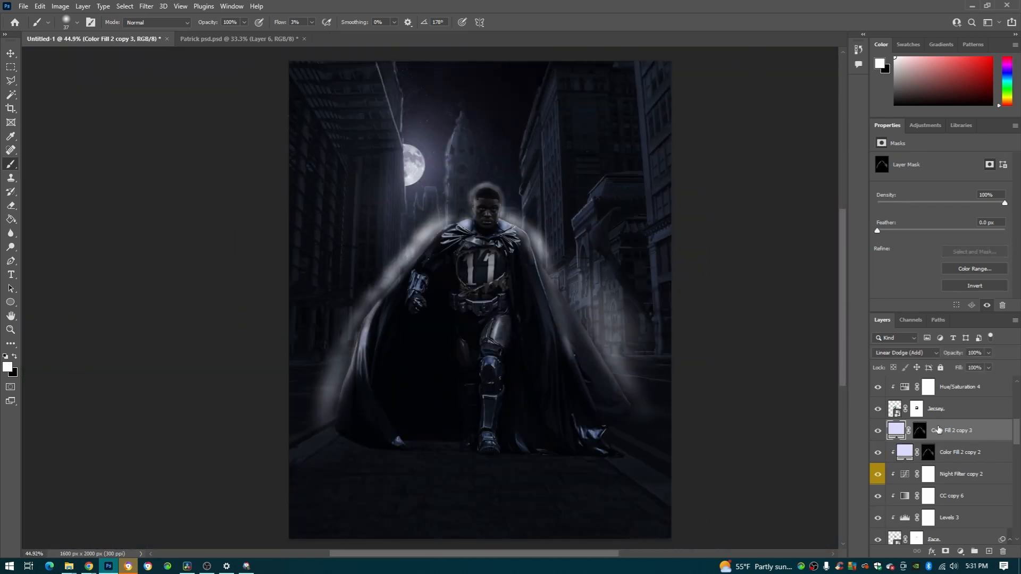
{"action": "key", "text": "ctrl+z"}
{"action": "left_click_drag", "start_coordinate": [745, 416], "coordinate": [745, 408]}
{"action": "mouse_move", "coordinate": [592, 349]}
{"action": "left_mouse_down"}
{"action": "mouse_move", "coordinate": [592, 376]}
{"action": "mouse_move", "coordinate": [601, 366]}
{"action": "left_mouse_up"}
{"action": "left_click", "coordinate": [878, 432]}
{"action": "left_click", "coordinate": [878, 432]}
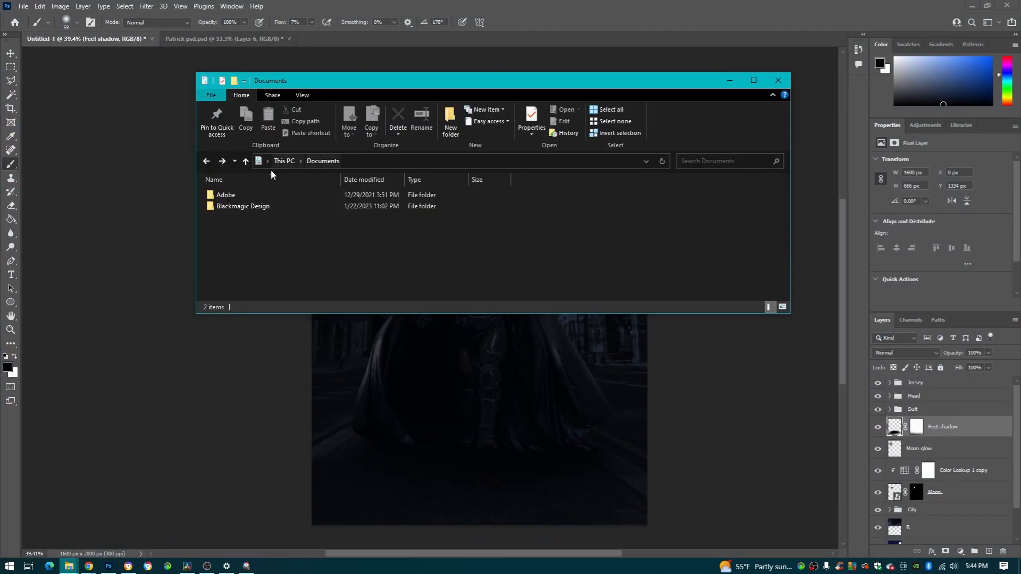
Place the overturned police car photo 59b86c603c80f.image from the Pictures folder above the Feet shadow layer.
{"action": "left_click", "coordinate": [301, 160]}
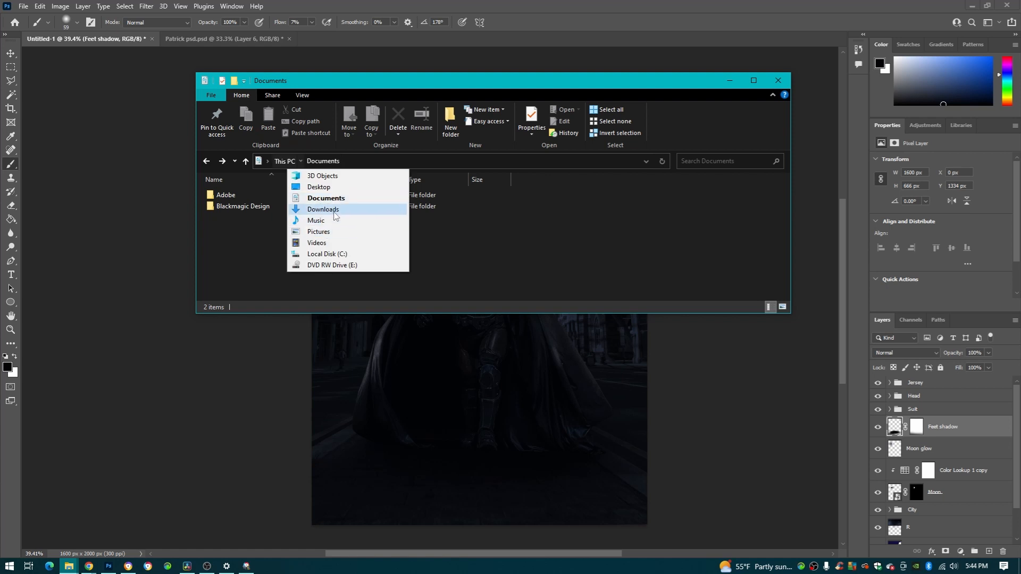
{"action": "left_click", "coordinate": [337, 232]}
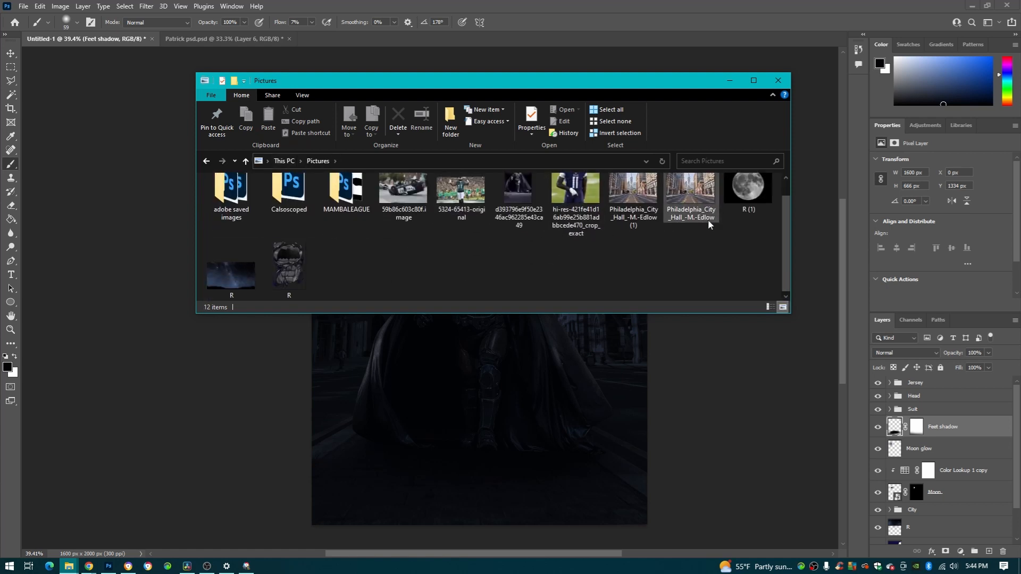
{"action": "scroll", "coordinate": [710, 226], "scroll_direction": "up", "scroll_amount": 1}
{"action": "left_click_drag", "start_coordinate": [523, 230], "coordinate": [456, 411]}
Scale the car photo to about 17.65%, rotate it 24.45°, and position it behind the cape at the street's edge beneath the ornate building.
{"action": "left_click_drag", "start_coordinate": [511, 385], "coordinate": [531, 395]}
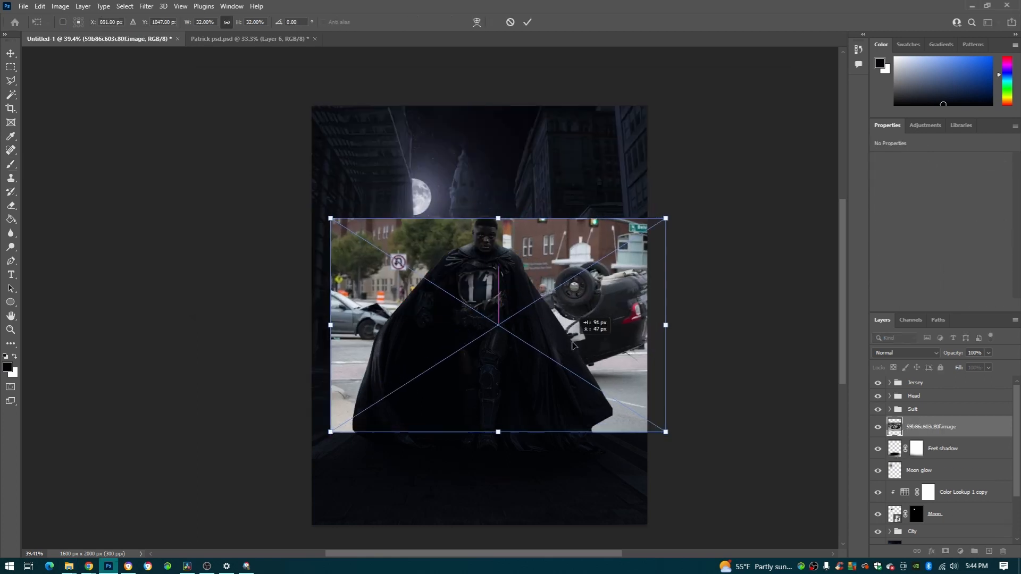
{"action": "left_click_drag", "start_coordinate": [664, 326], "coordinate": [721, 401]}
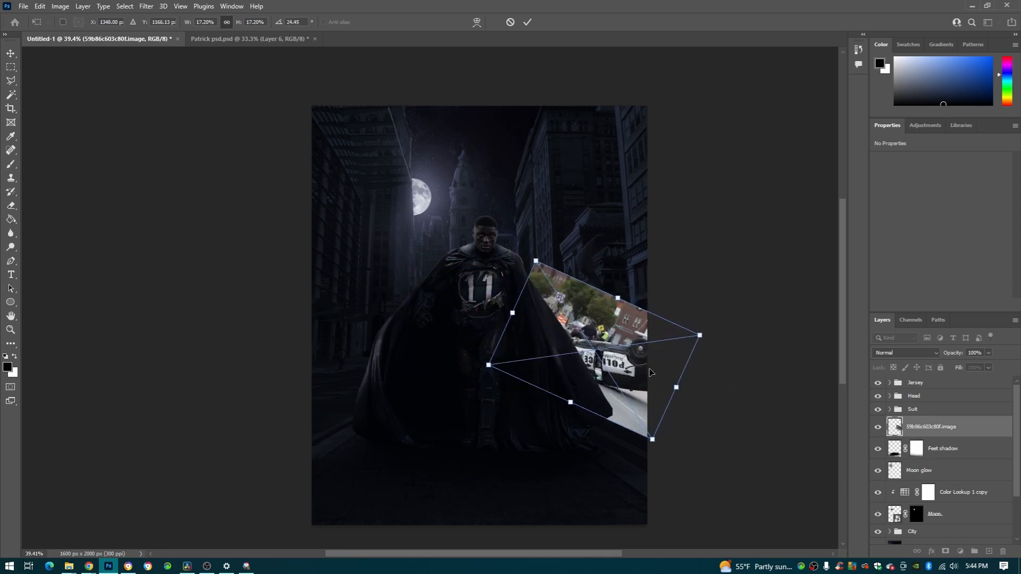
{"action": "left_click_drag", "start_coordinate": [642, 371], "coordinate": [650, 374]}
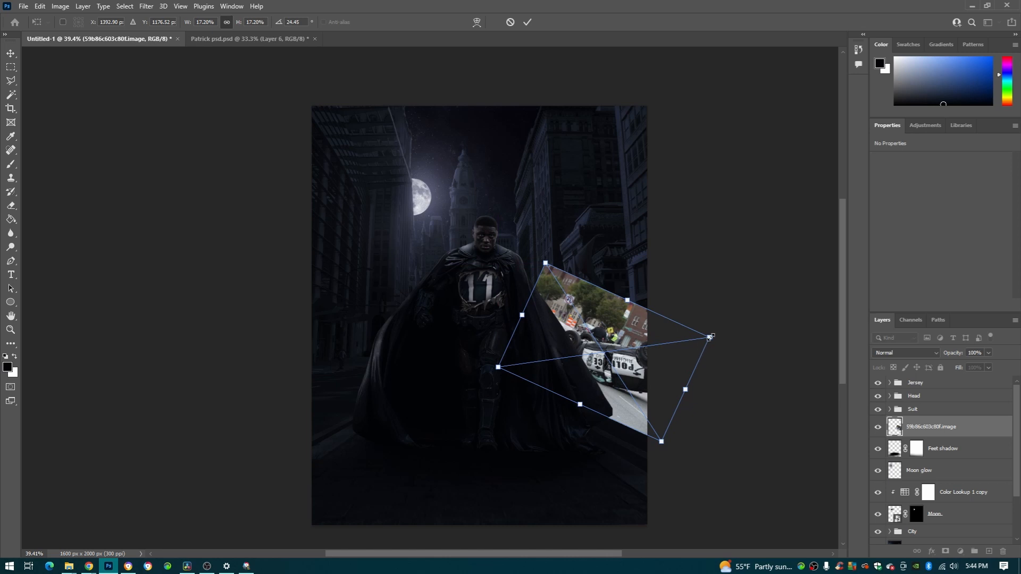
{"action": "mouse_move", "coordinate": [710, 337]}
{"action": "left_mouse_down"}
{"action": "mouse_move", "coordinate": [692, 342]}
{"action": "mouse_move", "coordinate": [709, 340]}
{"action": "left_mouse_up"}
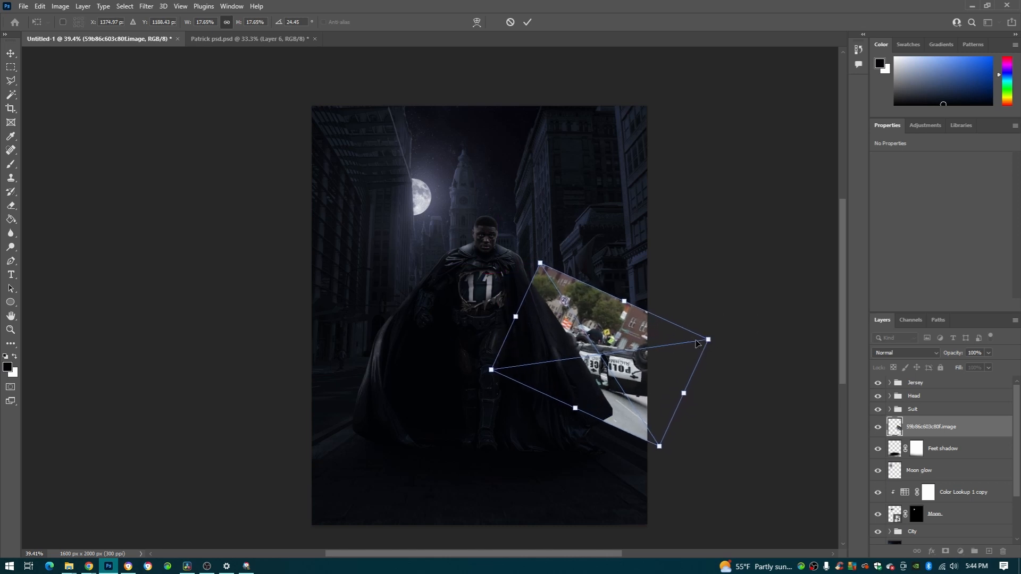
Commit the police car photo's placement and set up the Quick Selection tool with an adjusted brush size for cutting out the car.
{"action": "left_click", "coordinate": [10, 93]}
{"action": "scroll", "coordinate": [629, 379], "scroll_direction": "up", "scroll_amount": 5}
{"action": "scroll", "coordinate": [629, 379], "scroll_direction": "up", "scroll_amount": 2}
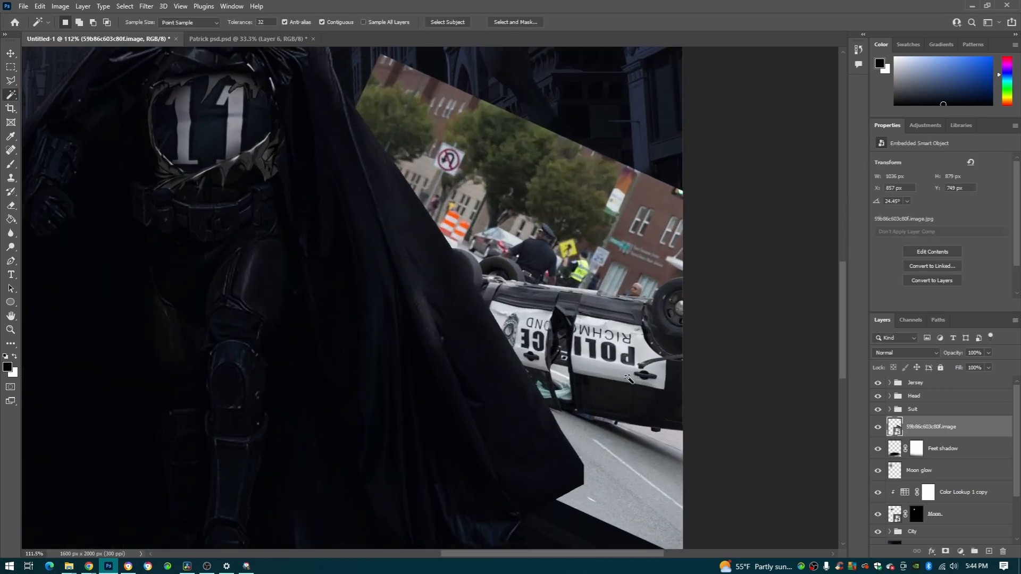
{"action": "scroll", "coordinate": [629, 342], "scroll_direction": "right", "scroll_amount": 1}
{"action": "right_click", "coordinate": [9, 95]}
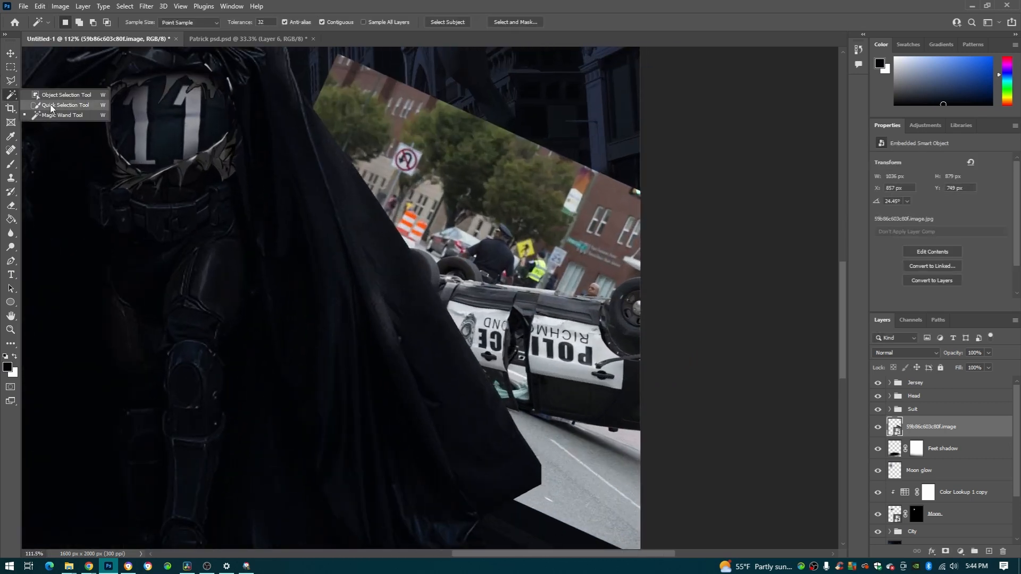
{"action": "left_click", "coordinate": [61, 106]}
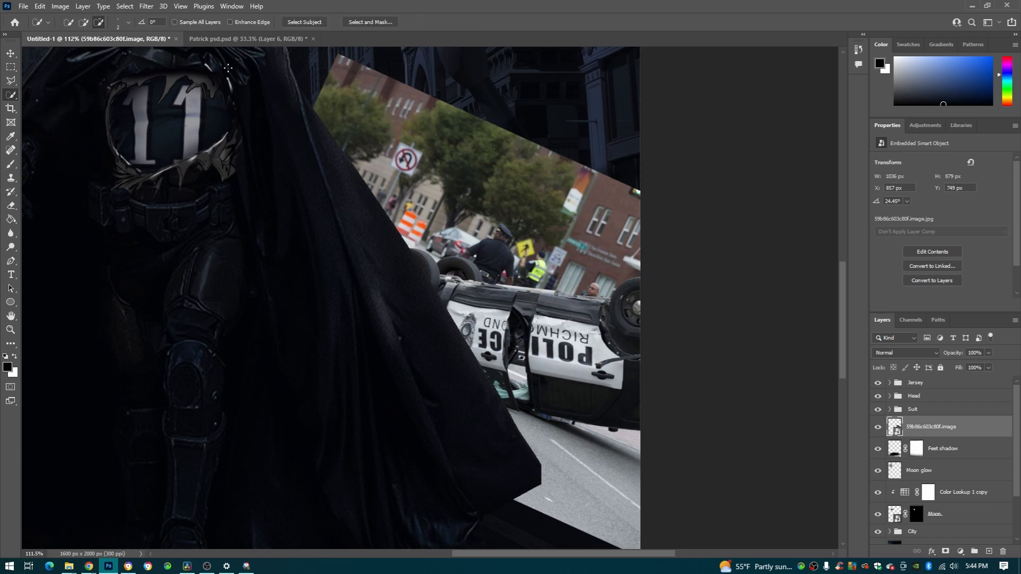
{"action": "right_click", "coordinate": [556, 222], "text": "alt"}
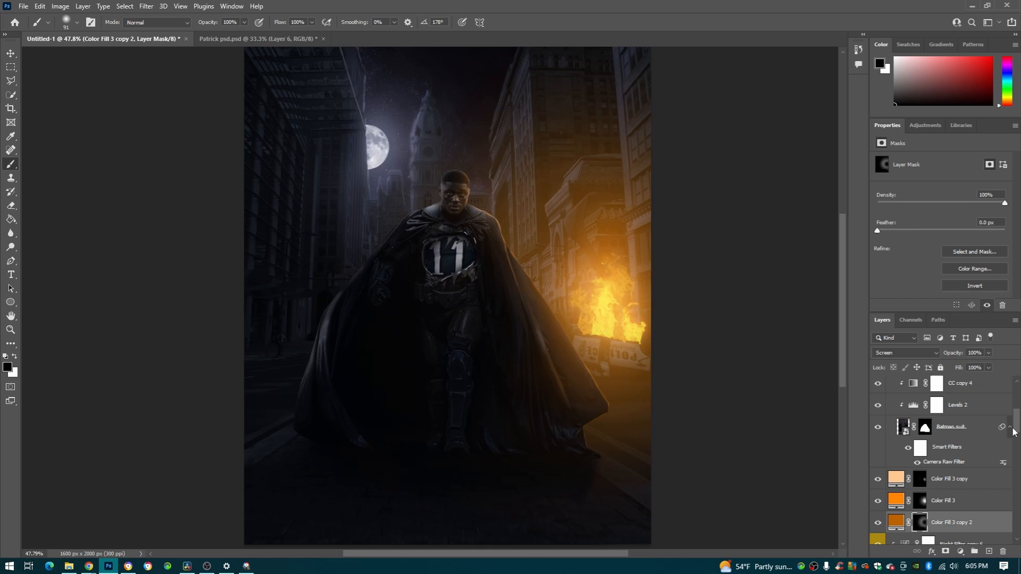
Collapse the Suit group and examine the layer stack from the orange Color Fill glows down to the City group.
{"action": "scroll", "coordinate": [941, 460], "scroll_direction": "up", "scroll_amount": 5}
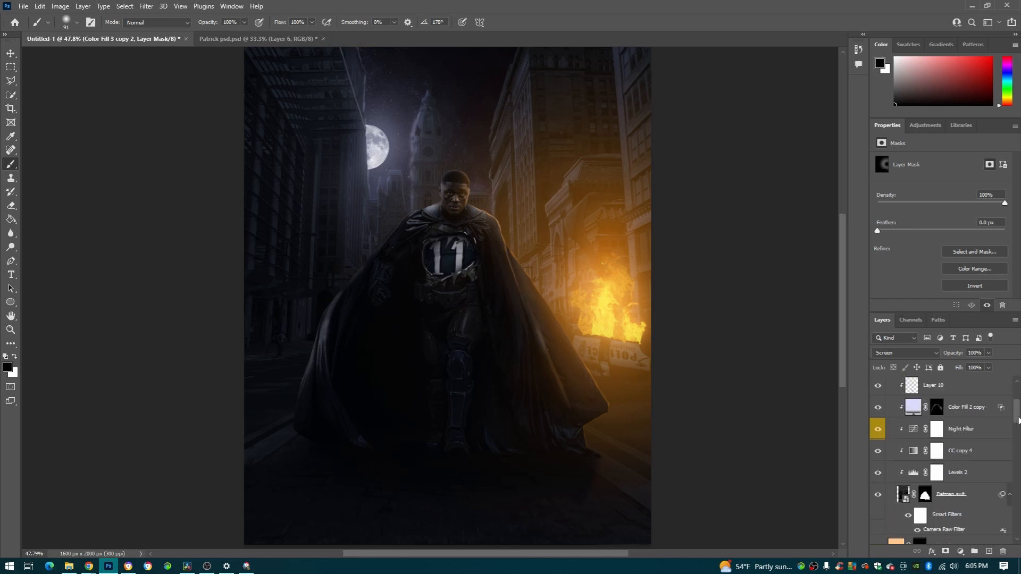
{"action": "left_click", "coordinate": [890, 475]}
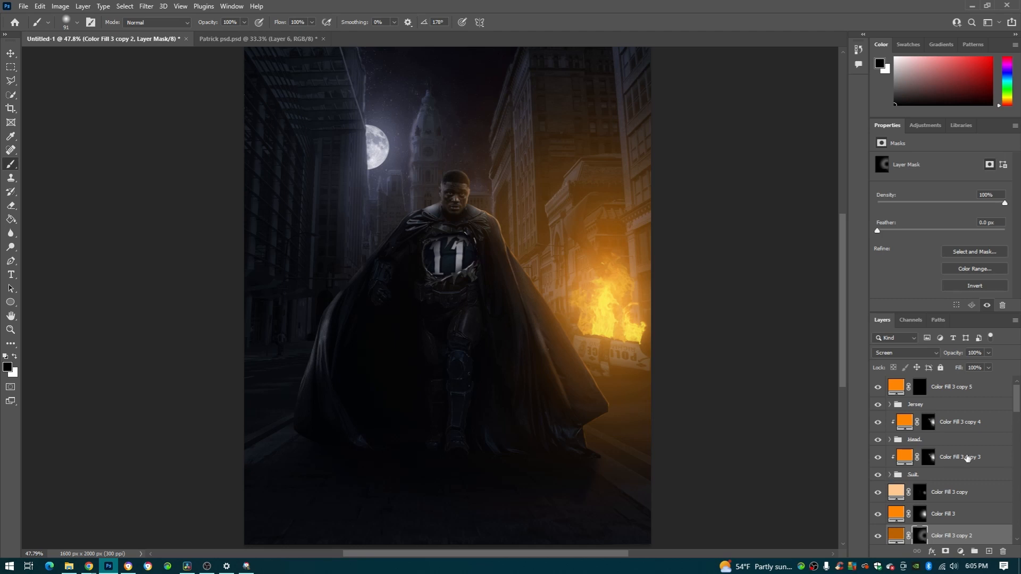
{"action": "left_click", "coordinate": [890, 474]}
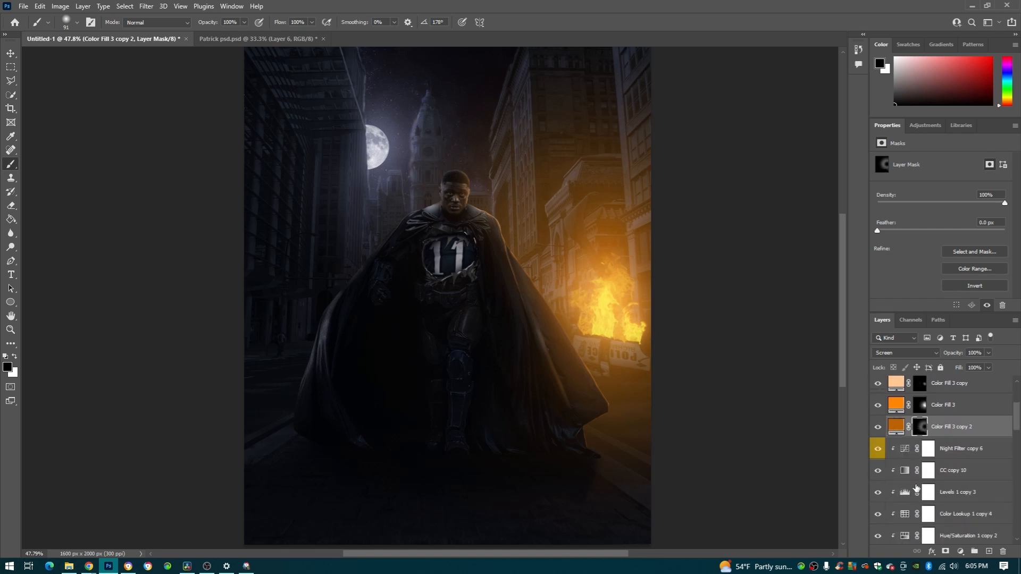
{"action": "left_click", "coordinate": [889, 474]}
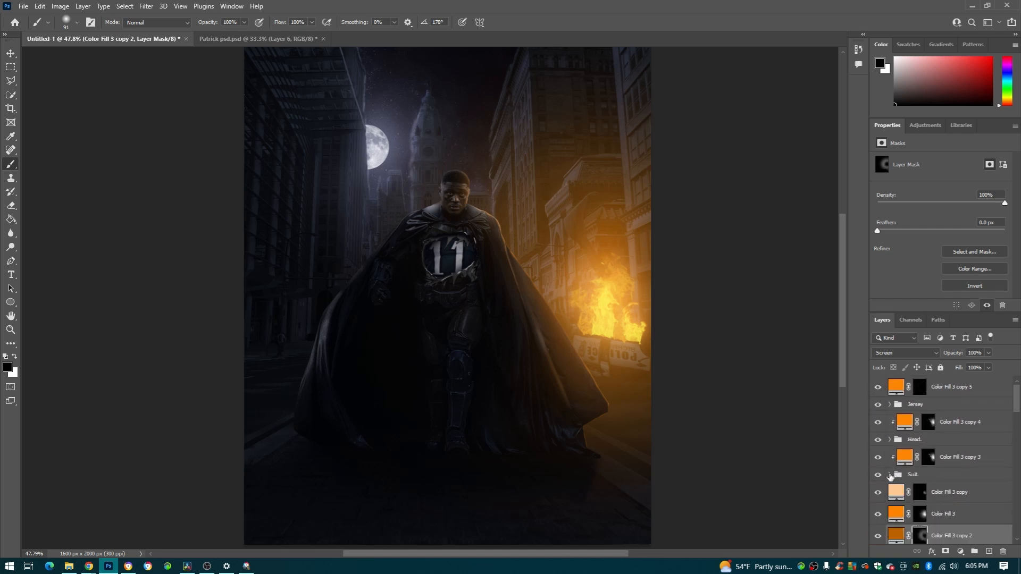
{"action": "scroll", "coordinate": [892, 477], "scroll_direction": "down", "scroll_amount": 5}
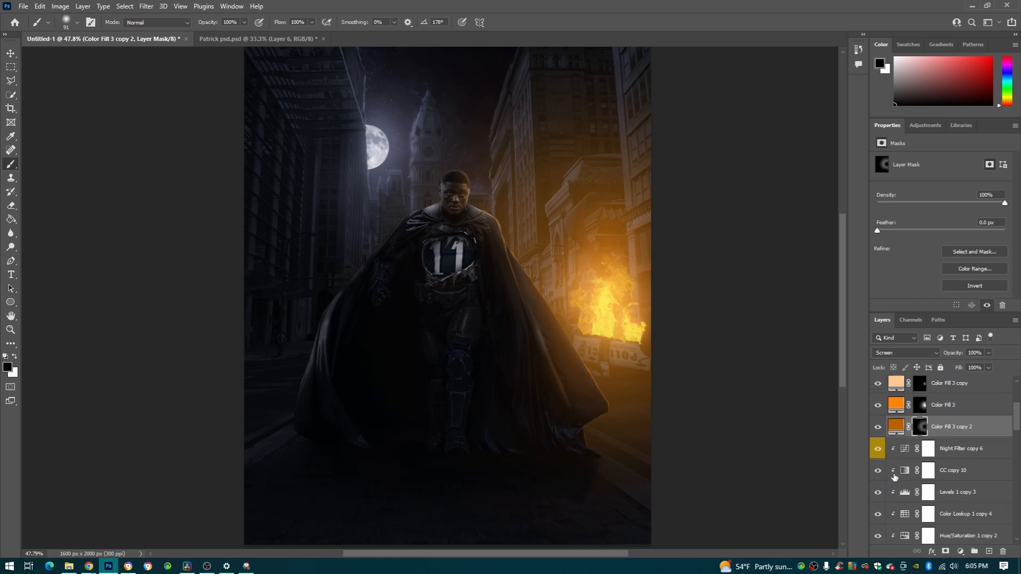
{"action": "scroll", "coordinate": [904, 484], "scroll_direction": "down", "scroll_amount": 10}
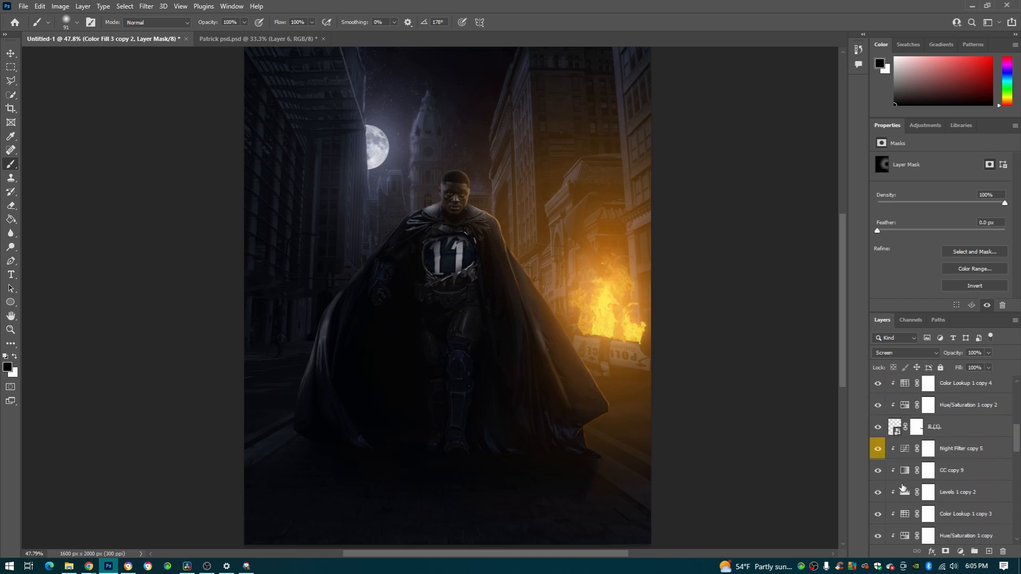
{"action": "scroll", "coordinate": [913, 496], "scroll_direction": "down", "scroll_amount": 5}
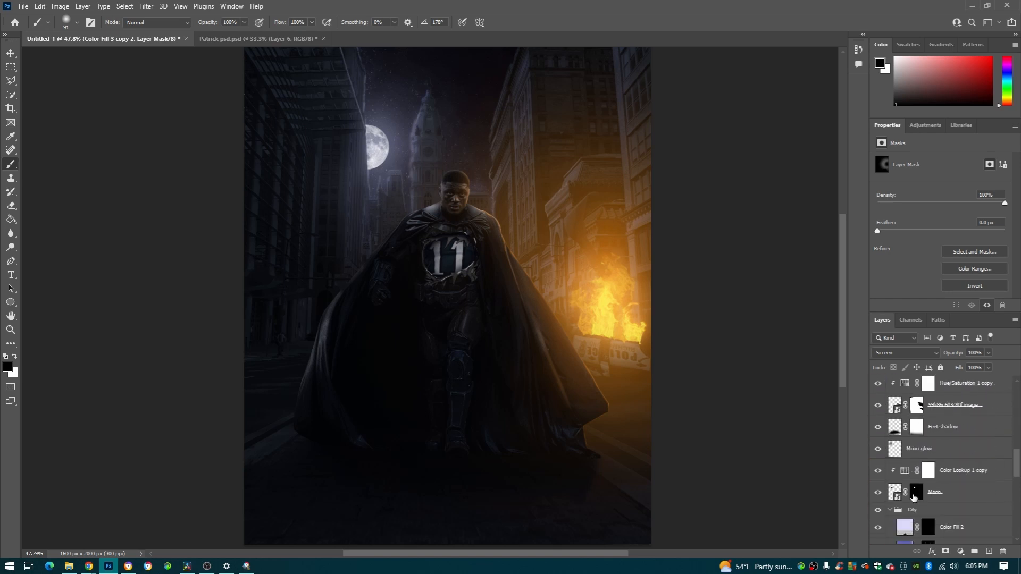
{"action": "scroll", "coordinate": [910, 498], "scroll_direction": "up", "scroll_amount": 18}
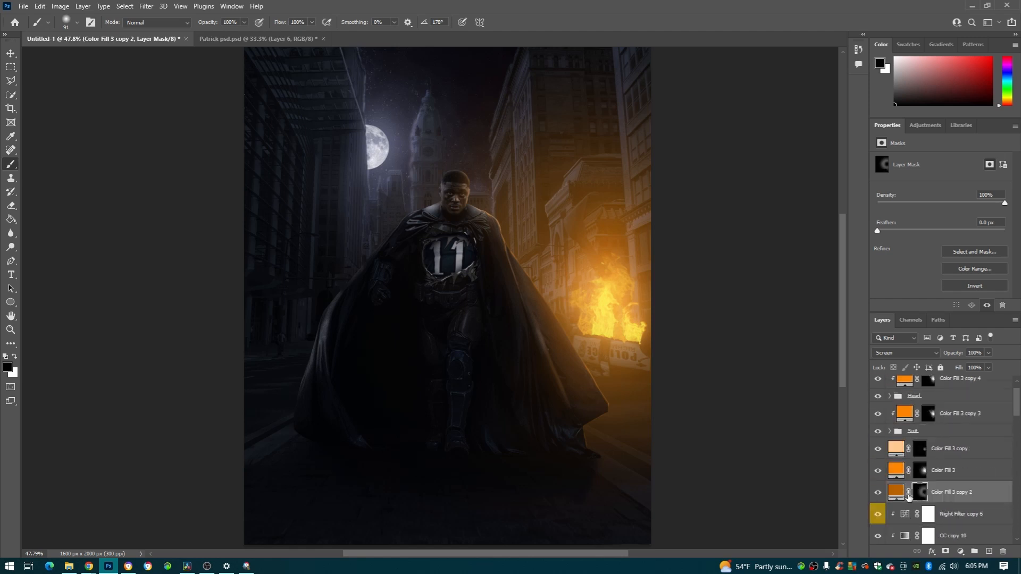
Add a new empty layer clipped to the Head group, directly above it.
{"action": "left_click", "coordinate": [935, 425]}
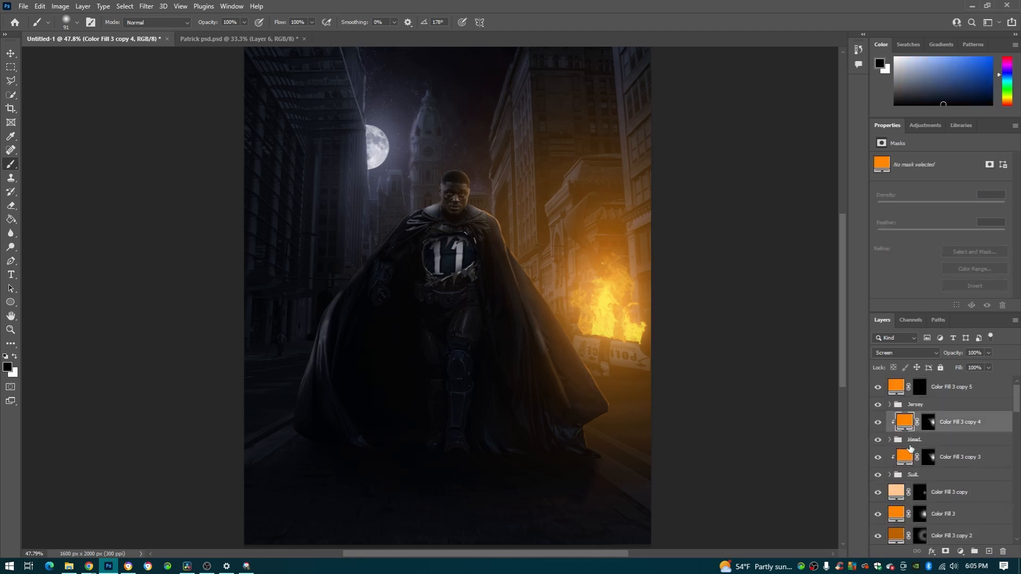
{"action": "left_click", "coordinate": [917, 445]}
{"action": "left_click", "coordinate": [989, 553]}
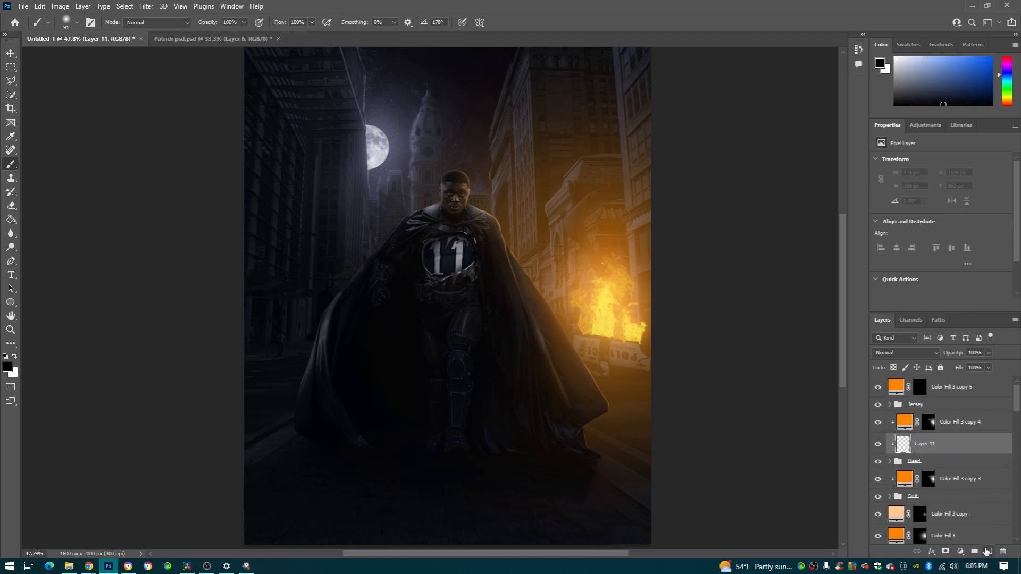
Trace a closed Pen path around the player's eye on the moonlit side of the face.
{"action": "key", "text": "p"}
{"action": "scroll", "coordinate": [462, 192], "scroll_direction": "up", "scroll_amount": 1}
{"action": "scroll", "coordinate": [462, 192], "scroll_direction": "up", "scroll_amount": 15}
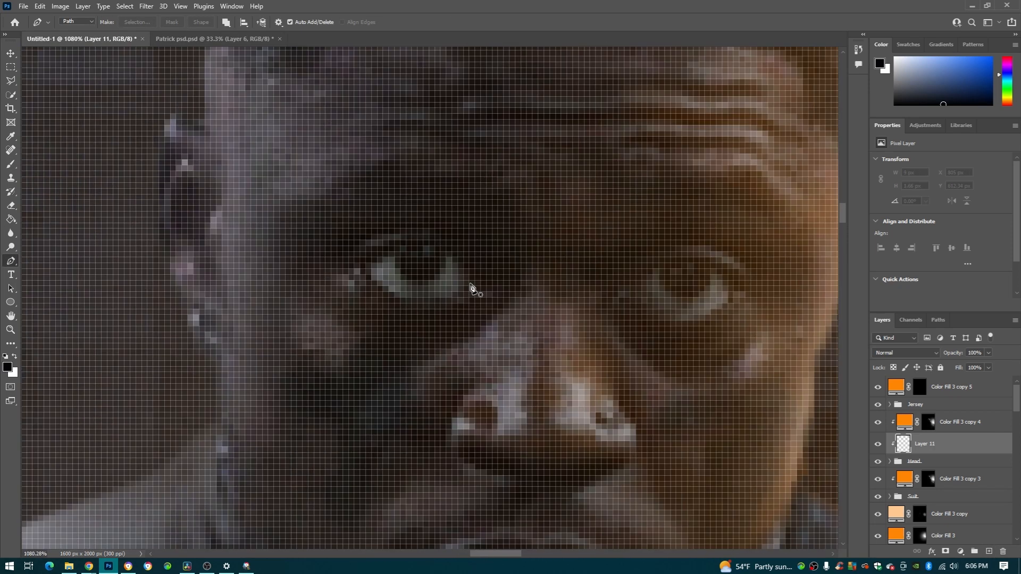
{"action": "left_click", "coordinate": [475, 280]}
{"action": "left_click_drag", "start_coordinate": [412, 246], "coordinate": [372, 245]}
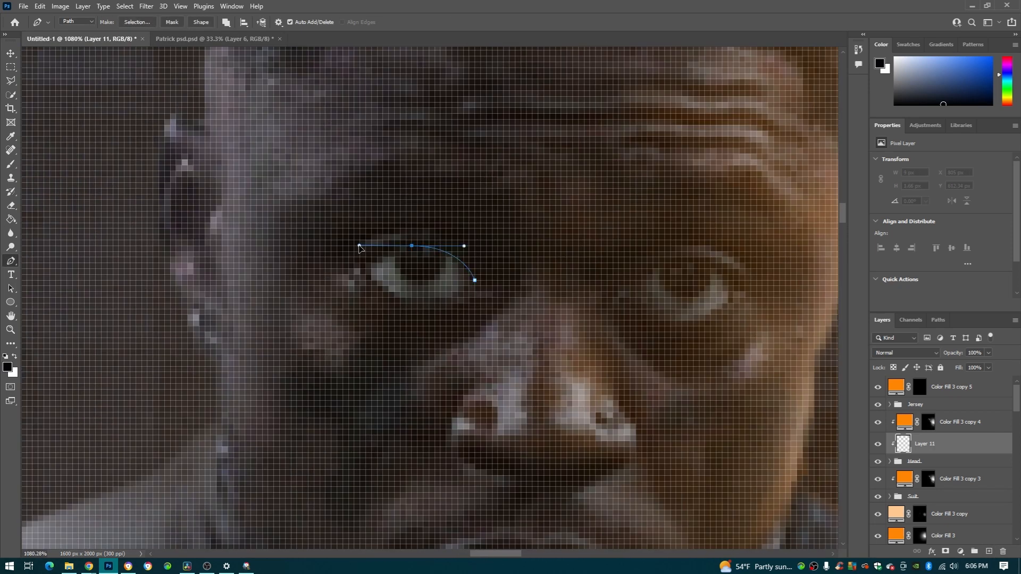
{"action": "left_click", "coordinate": [365, 269]}
{"action": "left_click_drag", "start_coordinate": [411, 304], "coordinate": [440, 302]}
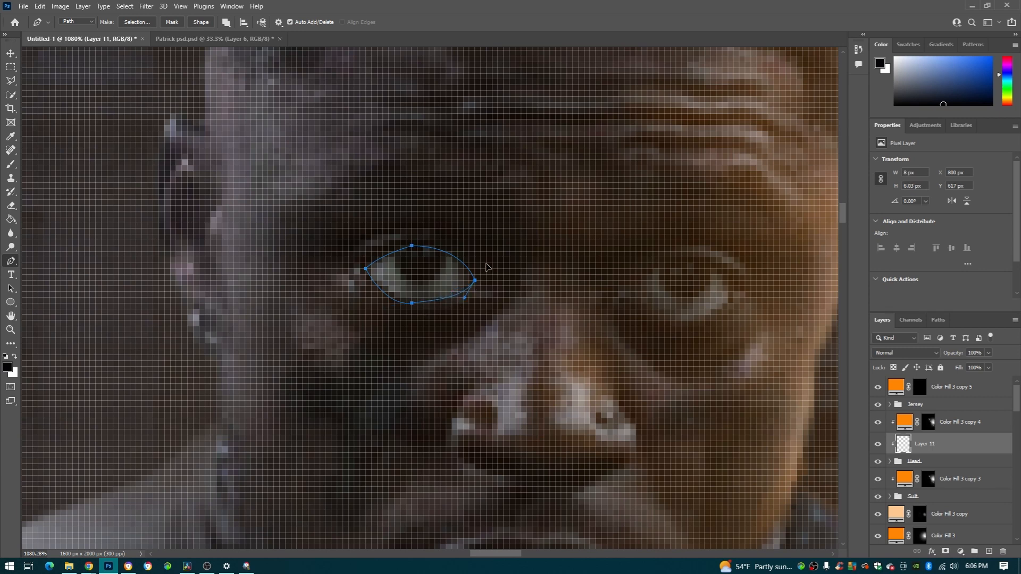
Fill the eye-shaped path with white on Layer 11 and delete the path.
{"action": "scroll", "coordinate": [488, 268], "scroll_direction": "right", "scroll_amount": 3}
{"action": "right_click", "coordinate": [554, 291]}
{"action": "left_click", "coordinate": [591, 350]}
{"action": "left_click", "coordinate": [575, 139]}
{"action": "right_click", "coordinate": [481, 213]}
{"action": "left_click", "coordinate": [514, 229]}
Outline the eye on the fire-lit side with a Pen path, fill it with white and delete the path.
{"action": "left_click", "coordinate": [646, 286]}
{"action": "left_click_drag", "start_coordinate": [583, 264], "coordinate": [544, 268]}
{"action": "right_click", "coordinate": [587, 294]}
{"action": "left_click", "coordinate": [627, 354]}
{"action": "left_click", "coordinate": [574, 139]}
{"action": "right_click", "coordinate": [567, 164]}
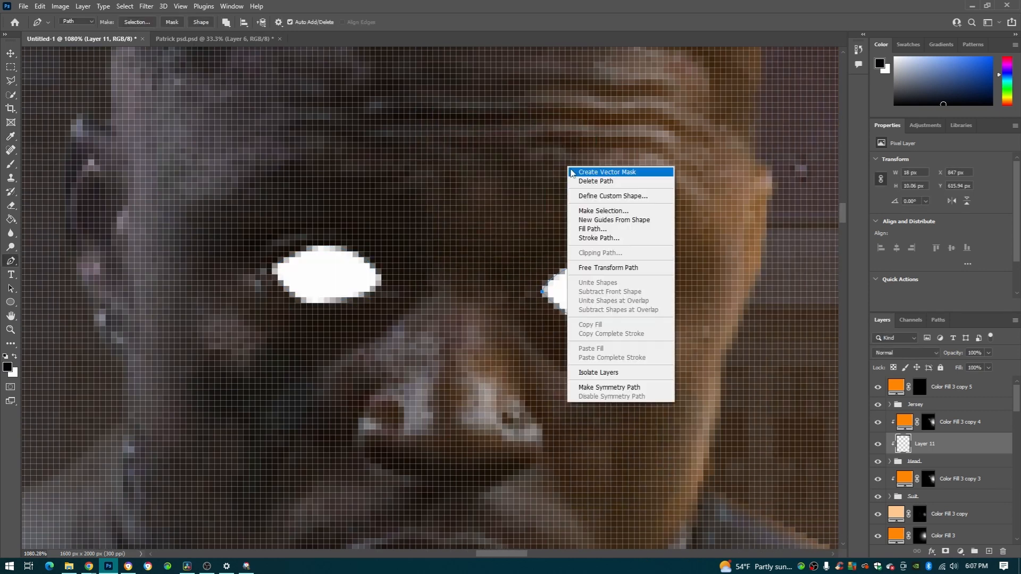
{"action": "left_click", "coordinate": [590, 179]}
Shade the selected white eye shapes with a soft black brush at 8% flow and check Layer 11 against the face.
{"action": "key", "text": "ctrl+0"}
{"action": "key", "text": "v"}
{"action": "scroll", "coordinate": [529, 242], "scroll_direction": "up", "scroll_amount": 10}
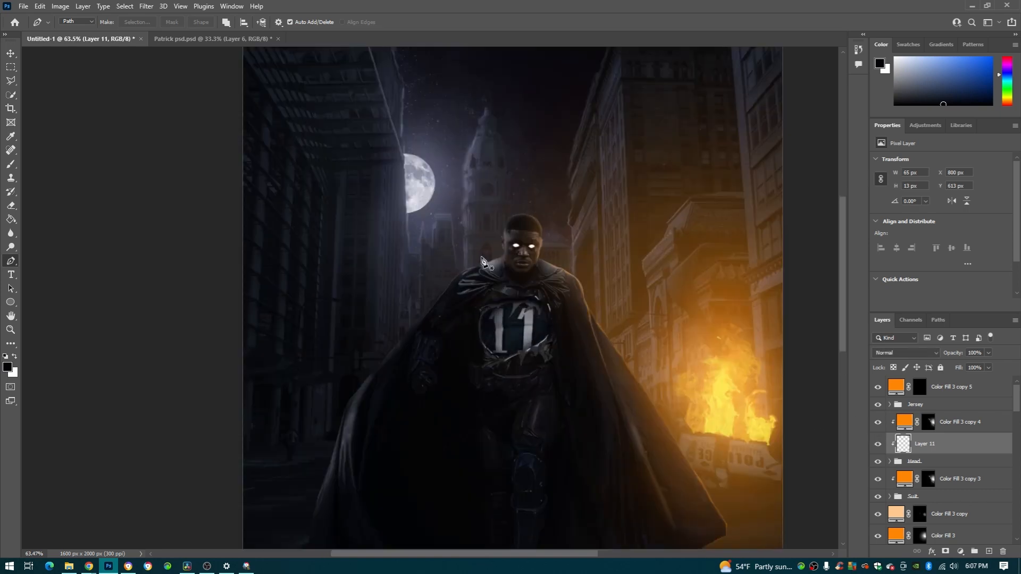
{"action": "key", "text": "b"}
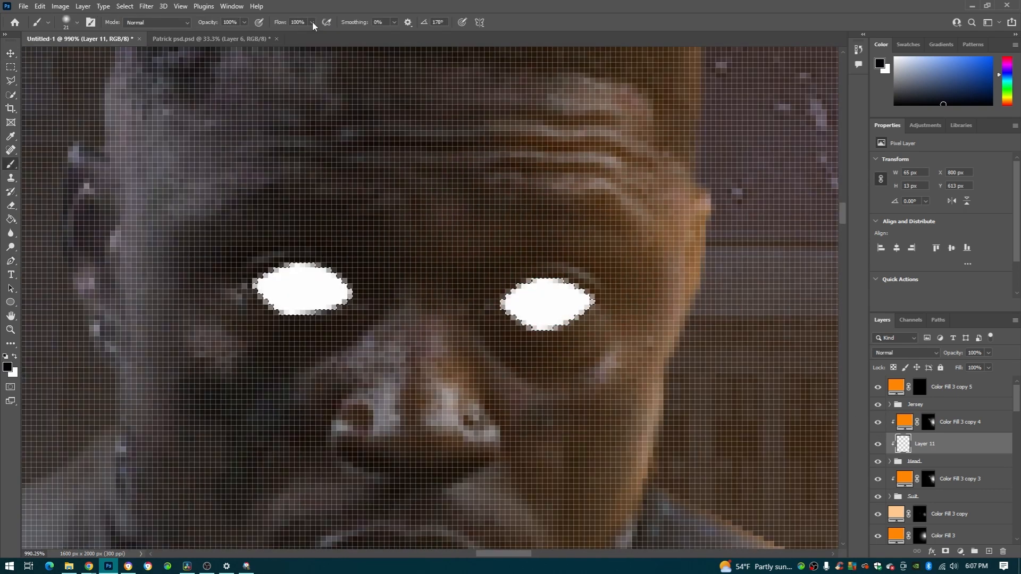
{"action": "left_click_drag", "start_coordinate": [580, 298], "coordinate": [605, 335]}
{"action": "scroll", "coordinate": [433, 258], "scroll_direction": "left", "scroll_amount": 2}
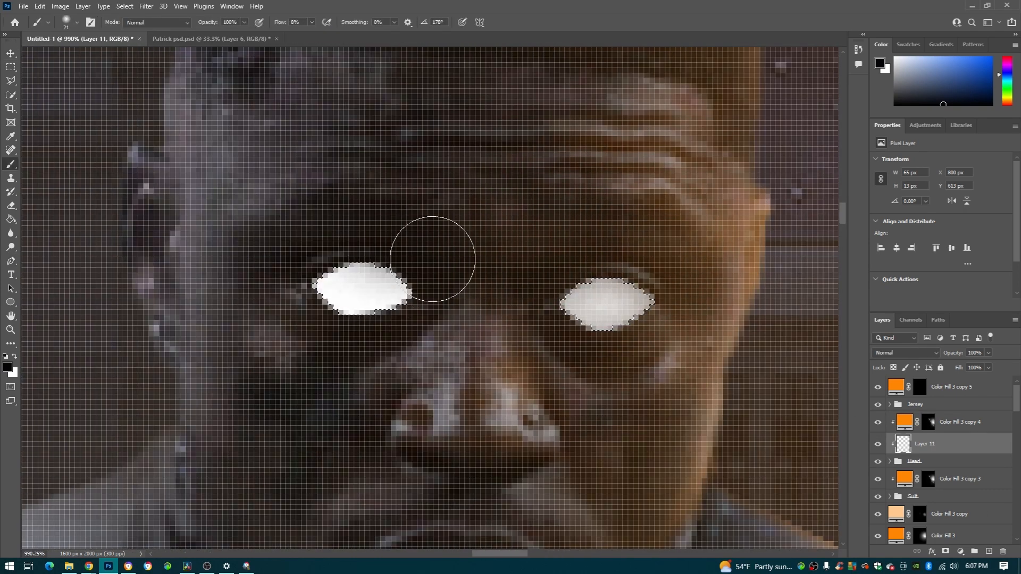
{"action": "scroll", "coordinate": [504, 280], "scroll_direction": "down", "scroll_amount": 4}
{"action": "scroll", "coordinate": [504, 280], "scroll_direction": "down", "scroll_amount": 8}
{"action": "scroll", "coordinate": [495, 271], "scroll_direction": "up", "scroll_amount": 6}
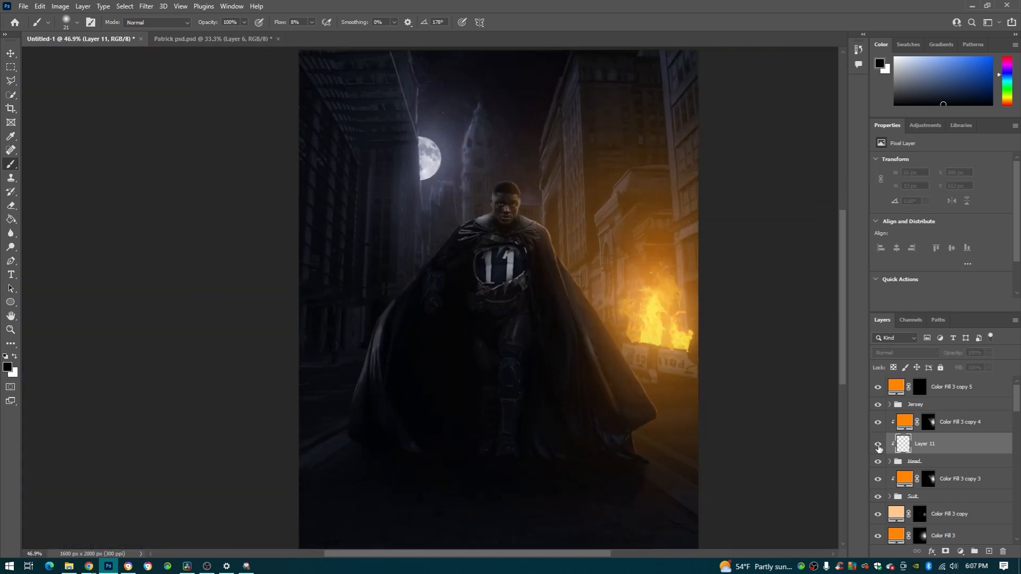
Add a new clipped layer above Layer 11 and paint a soft white glow over both eyes at 8% flow.
{"action": "key", "text": "ctrl+shift+alt+n"}
{"action": "left_click_drag", "start_coordinate": [463, 249], "coordinate": [580, 248]}
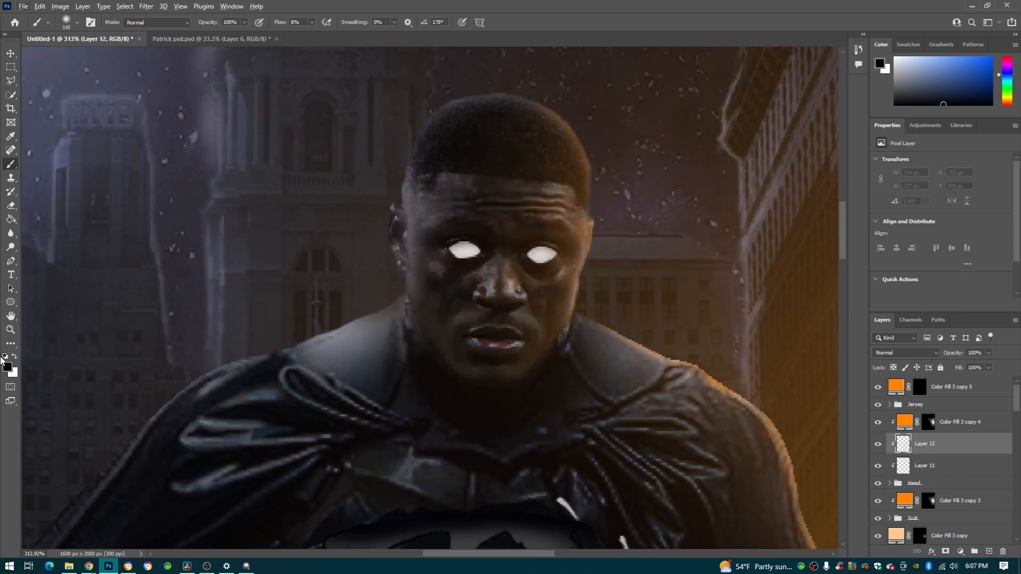
{"action": "left_click", "coordinate": [15, 356]}
{"action": "mouse_move", "coordinate": [473, 243]}
{"action": "left_mouse_down"}
{"action": "mouse_move", "coordinate": [384, 241]}
{"action": "mouse_move", "coordinate": [477, 251]}
{"action": "left_mouse_up"}
{"action": "left_click", "coordinate": [470, 251]}
{"action": "left_click_drag", "start_coordinate": [545, 229], "coordinate": [566, 230]}
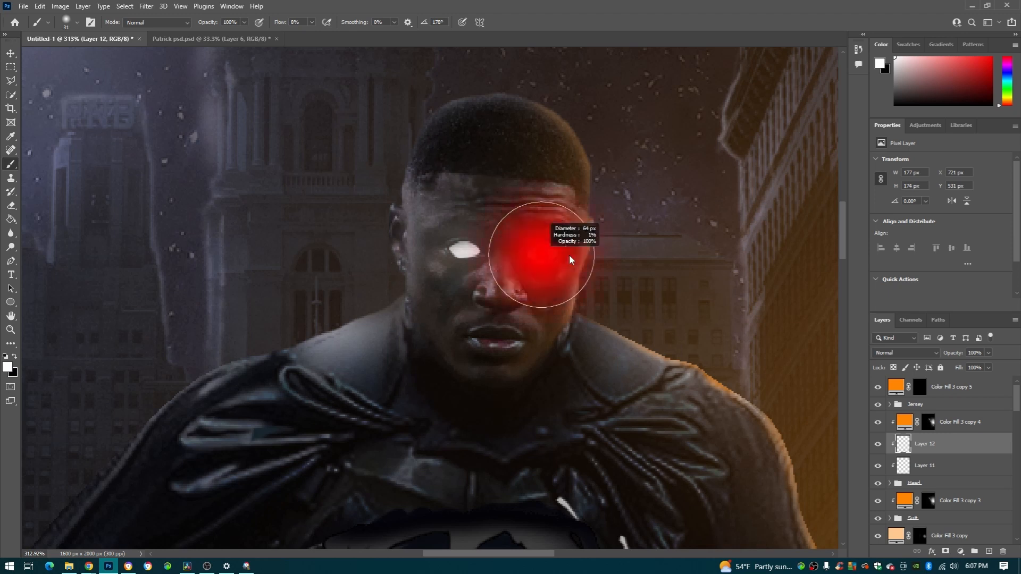
{"action": "left_click", "coordinate": [545, 229]}
Set the blend mode of the eye glow layer, Layer 12, to Screen.
{"action": "scroll", "coordinate": [485, 220], "scroll_direction": "down", "scroll_amount": 8}
{"action": "scroll", "coordinate": [582, 338], "scroll_direction": "down", "scroll_amount": 1}
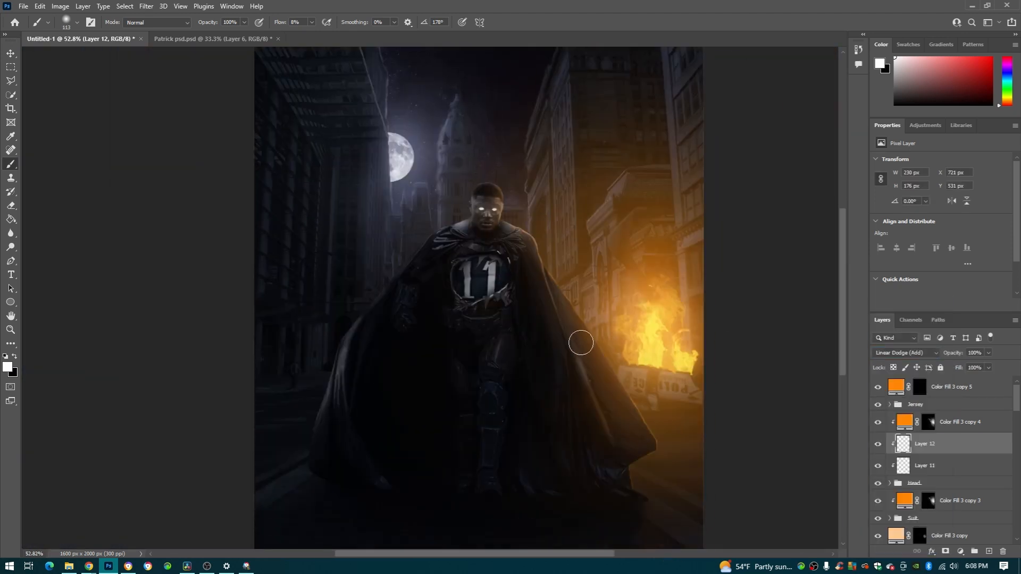
{"action": "key", "text": "shift+alt+s"}
{"action": "scroll", "coordinate": [597, 336], "scroll_direction": "down", "scroll_amount": 2}
{"action": "scroll", "coordinate": [597, 335], "scroll_direction": "up", "scroll_amount": 1}
{"action": "left_click", "coordinate": [925, 465]}
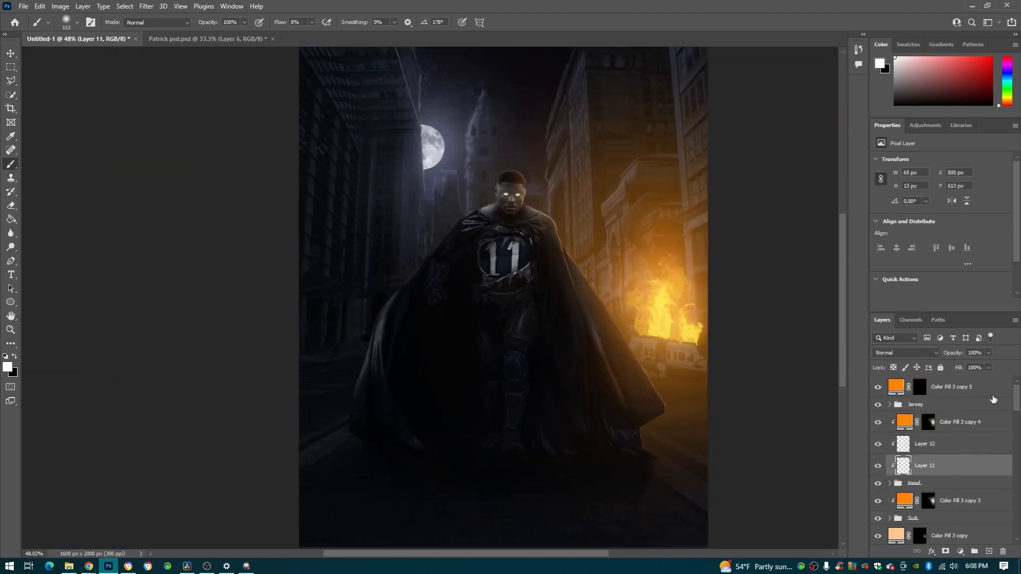
{"action": "left_click", "coordinate": [989, 353]}
{"action": "scroll", "coordinate": [689, 367], "scroll_direction": "down", "scroll_amount": 1}
{"action": "scroll", "coordinate": [681, 367], "scroll_direction": "up", "scroll_amount": 1}
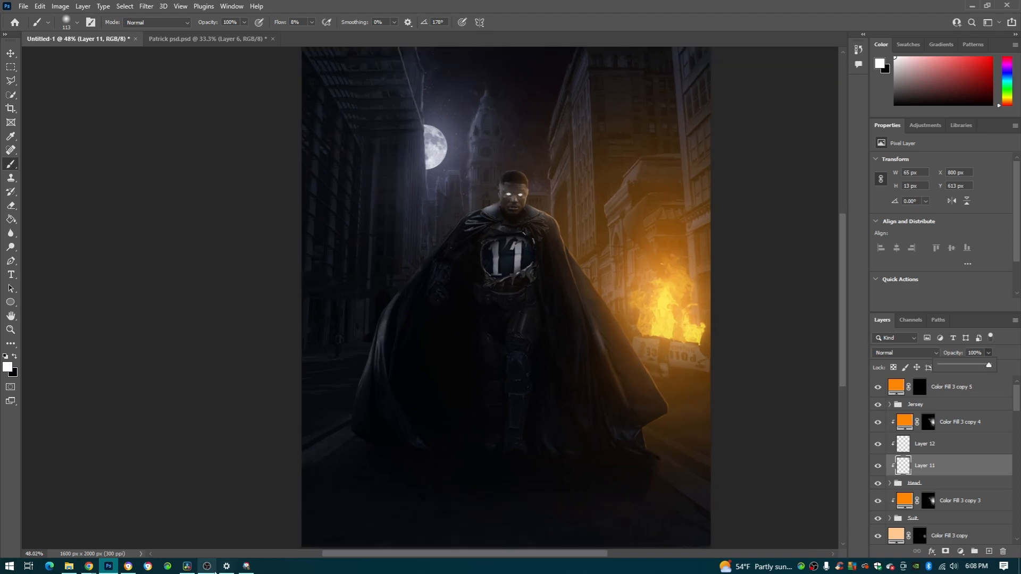
{"action": "left_click", "coordinate": [207, 567]}
{"action": "left_click", "coordinate": [207, 566]}
Toggle Layer 11 off and on to compare the face with and without the white eye shapes.
{"action": "left_click", "coordinate": [878, 466]}
{"action": "scroll", "coordinate": [593, 296], "scroll_direction": "up", "scroll_amount": 1}
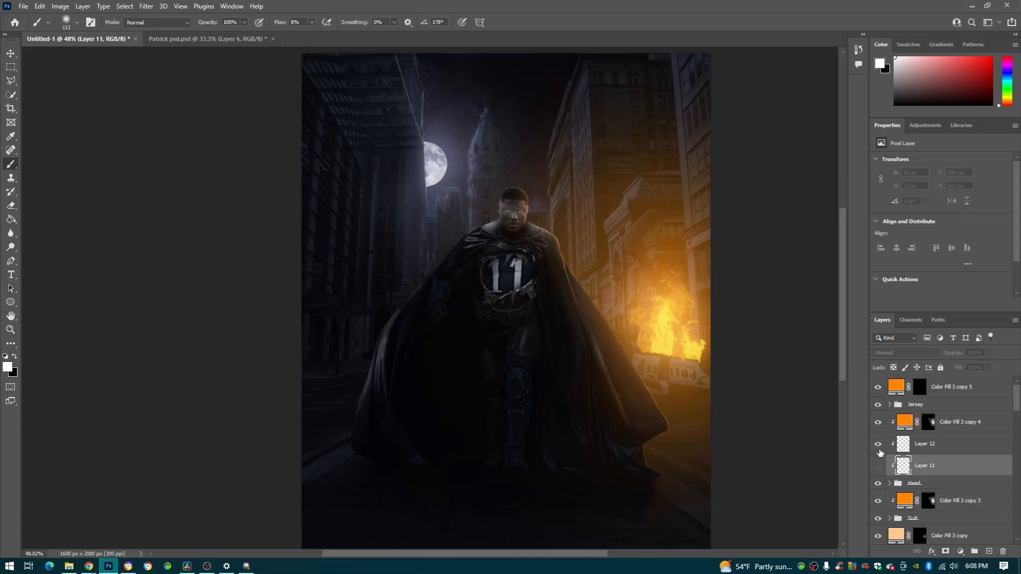
{"action": "left_click", "coordinate": [925, 443]}
{"action": "left_click", "coordinate": [878, 466]}
{"action": "scroll", "coordinate": [585, 360], "scroll_direction": "up", "scroll_amount": 1}
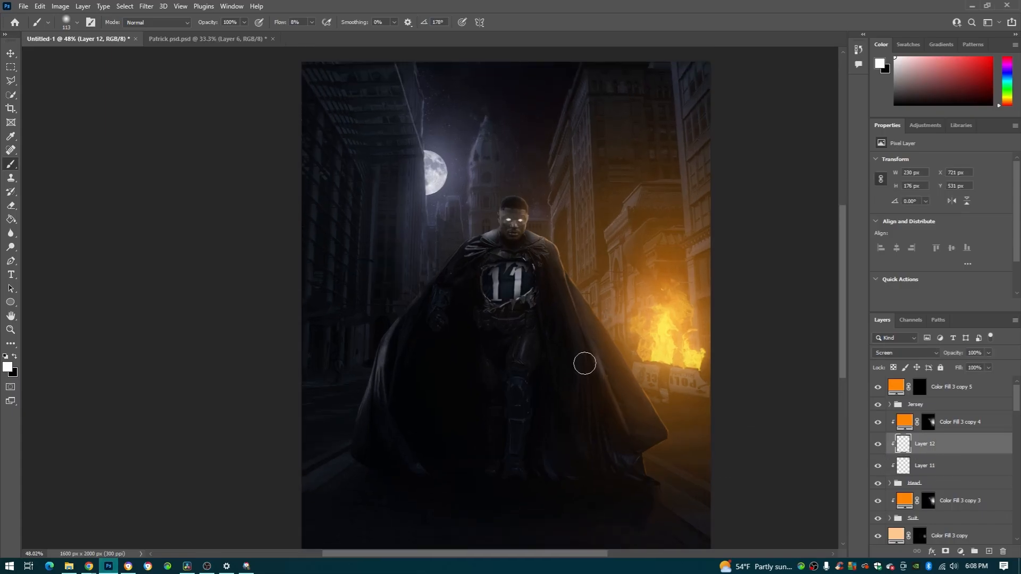
Look through the lower layers and toggle Layers 11 and 12 off and on to compare the glowing eyes.
{"action": "scroll", "coordinate": [947, 462], "scroll_direction": "down", "scroll_amount": 10}
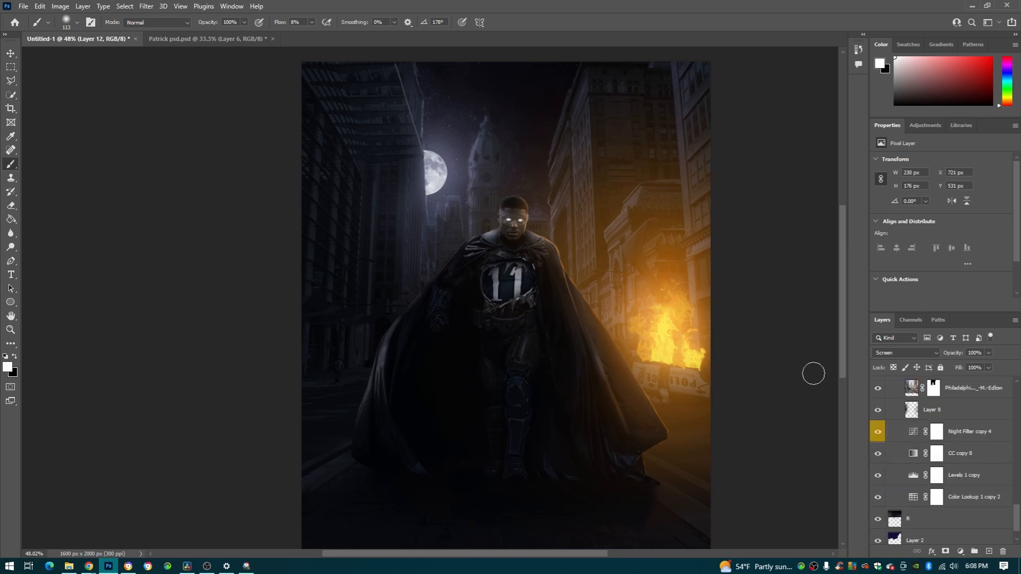
{"action": "scroll", "coordinate": [947, 463], "scroll_direction": "down", "scroll_amount": 1}
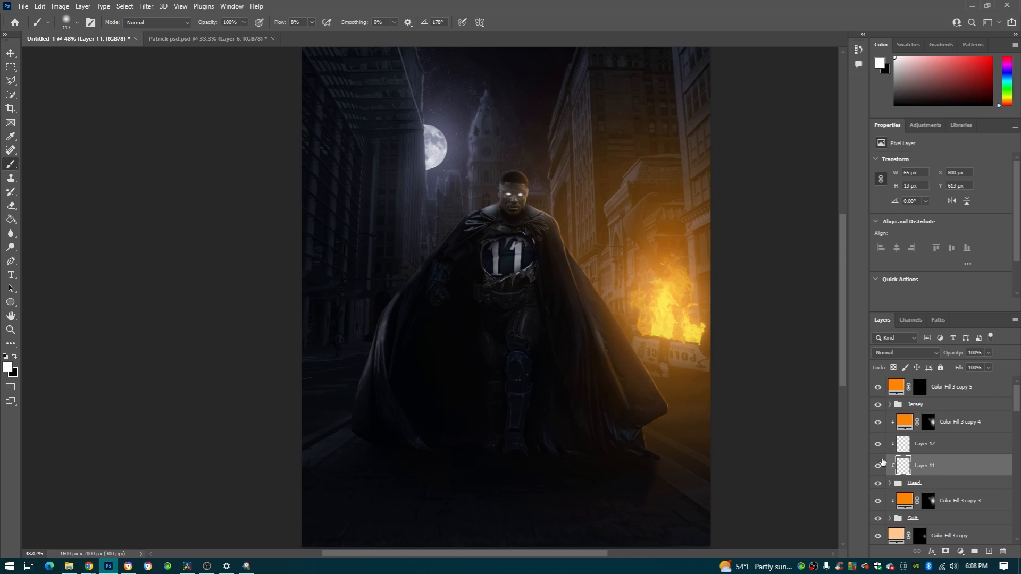
{"action": "scroll", "coordinate": [596, 304], "scroll_direction": "up", "scroll_amount": 1}
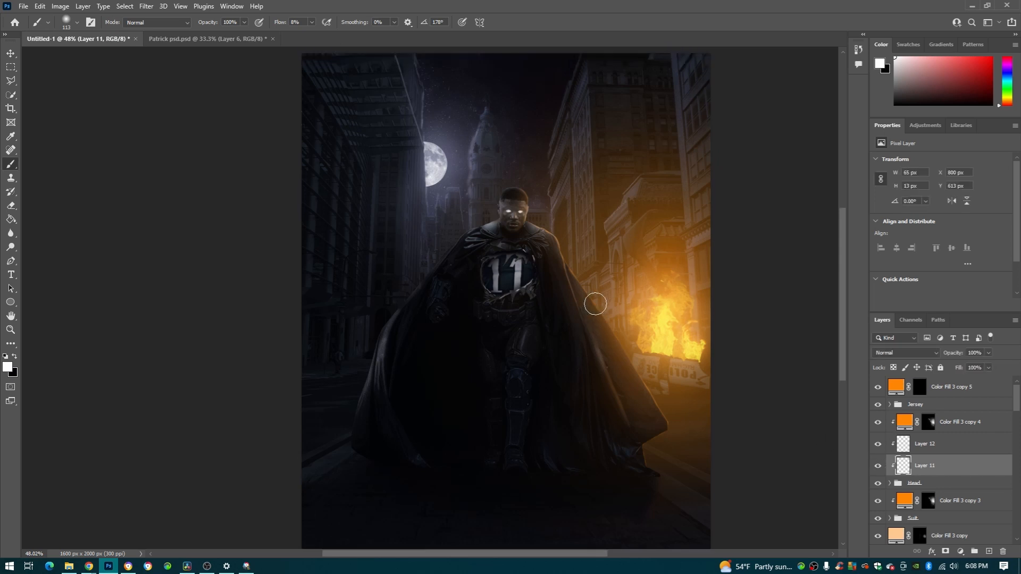
{"action": "left_click", "coordinate": [879, 466]}
{"action": "left_click", "coordinate": [879, 451]}
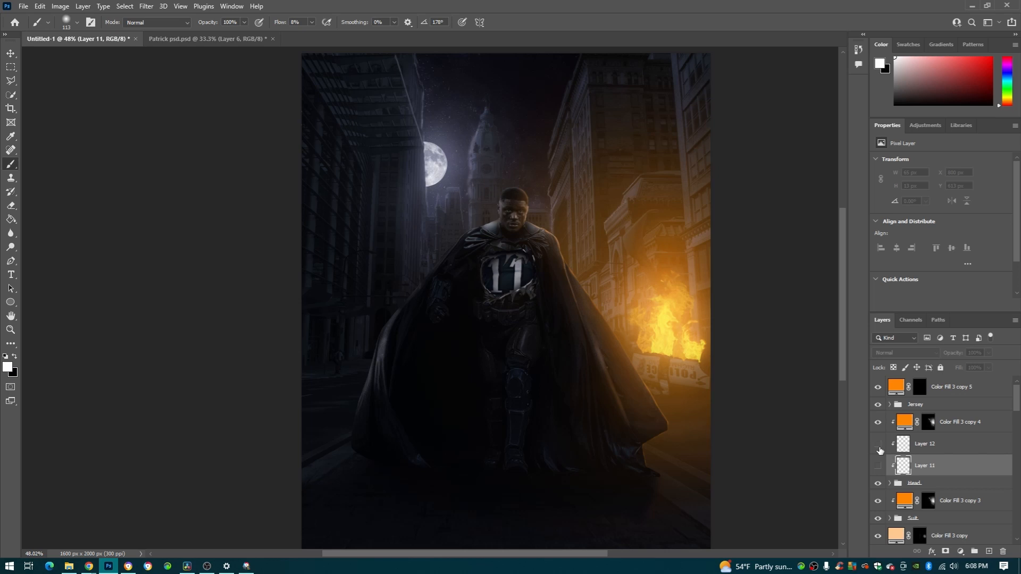
{"action": "left_click", "coordinate": [879, 448]}
{"action": "left_click", "coordinate": [884, 453]}
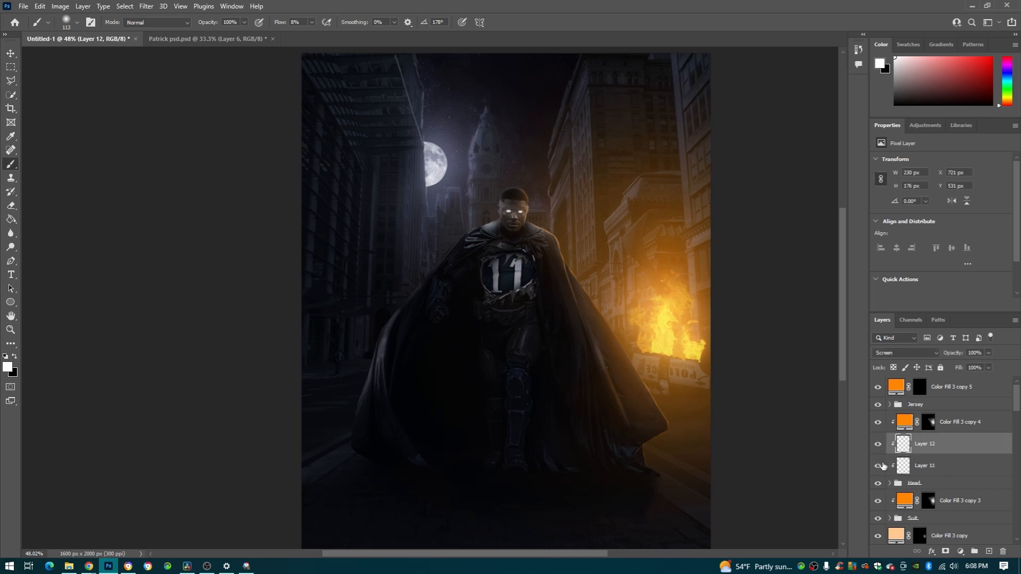
{"action": "scroll", "coordinate": [689, 423], "scroll_direction": "down", "scroll_amount": 1}
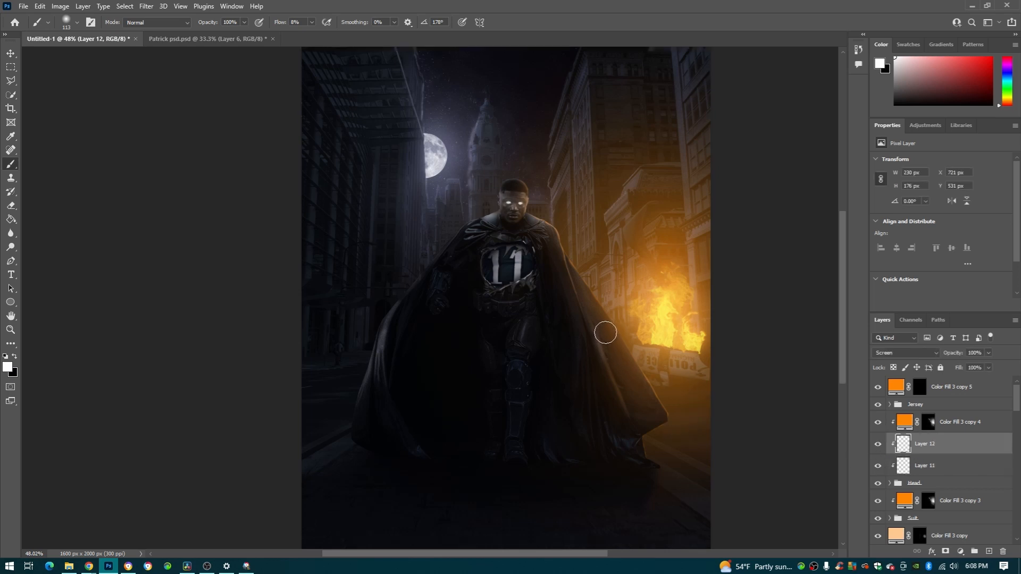
Examine the whole poster and look through the layer stack down to the background layers.
{"action": "scroll", "coordinate": [537, 282], "scroll_direction": "up", "scroll_amount": 3}
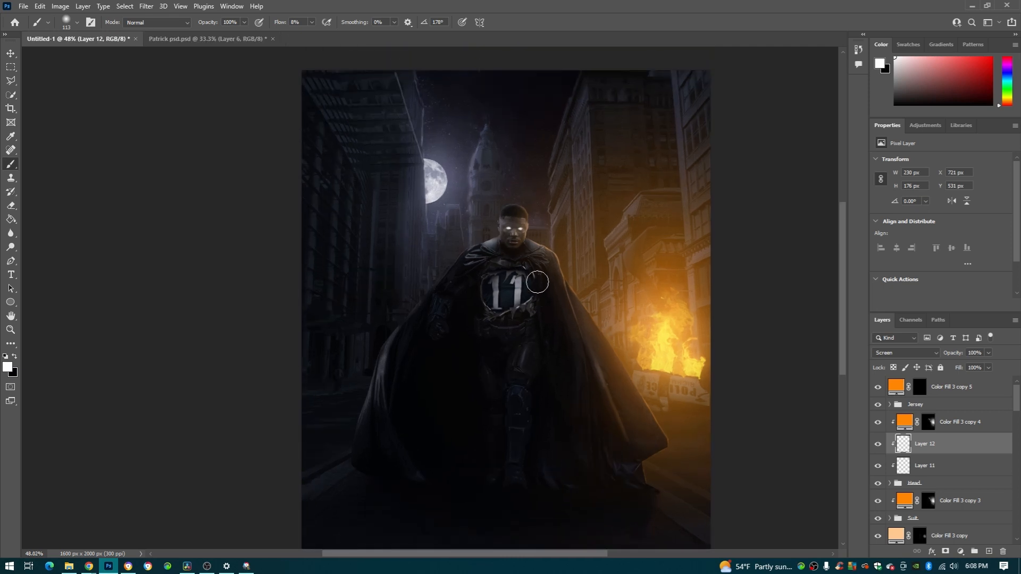
{"action": "scroll", "coordinate": [590, 303], "scroll_direction": "down", "scroll_amount": 1}
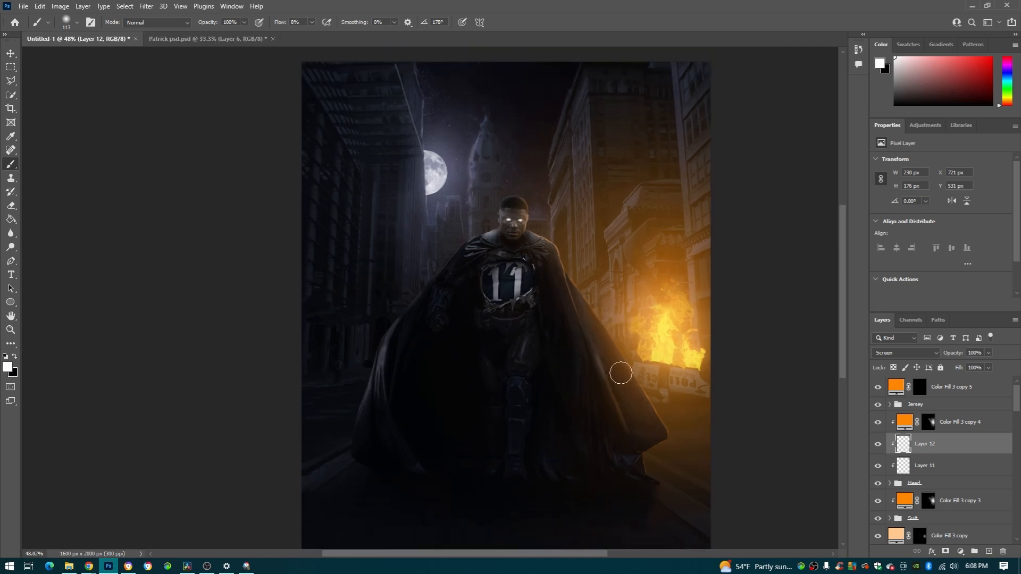
{"action": "scroll", "coordinate": [953, 468], "scroll_direction": "down", "scroll_amount": 5}
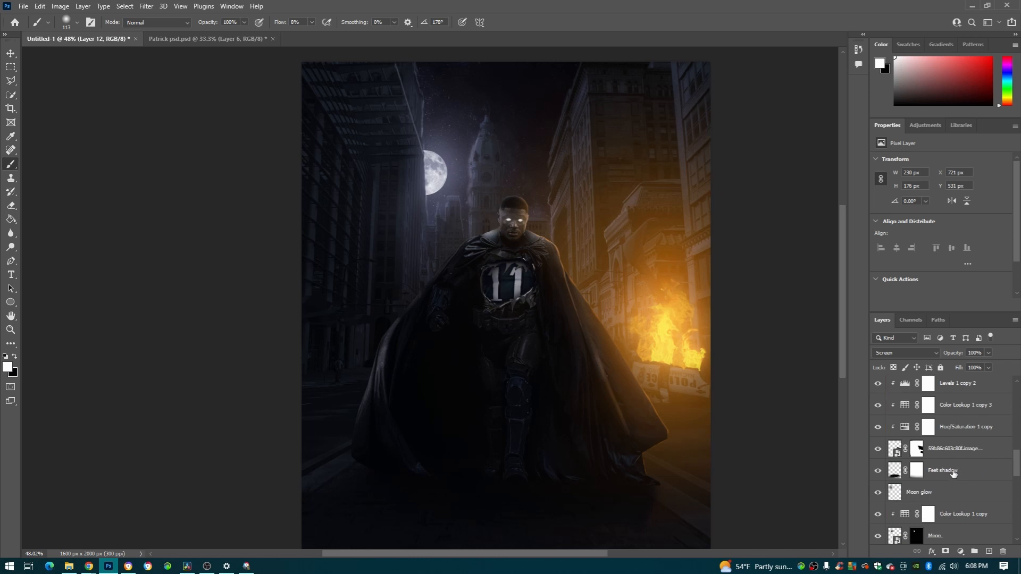
{"action": "scroll", "coordinate": [954, 473], "scroll_direction": "down", "scroll_amount": 6}
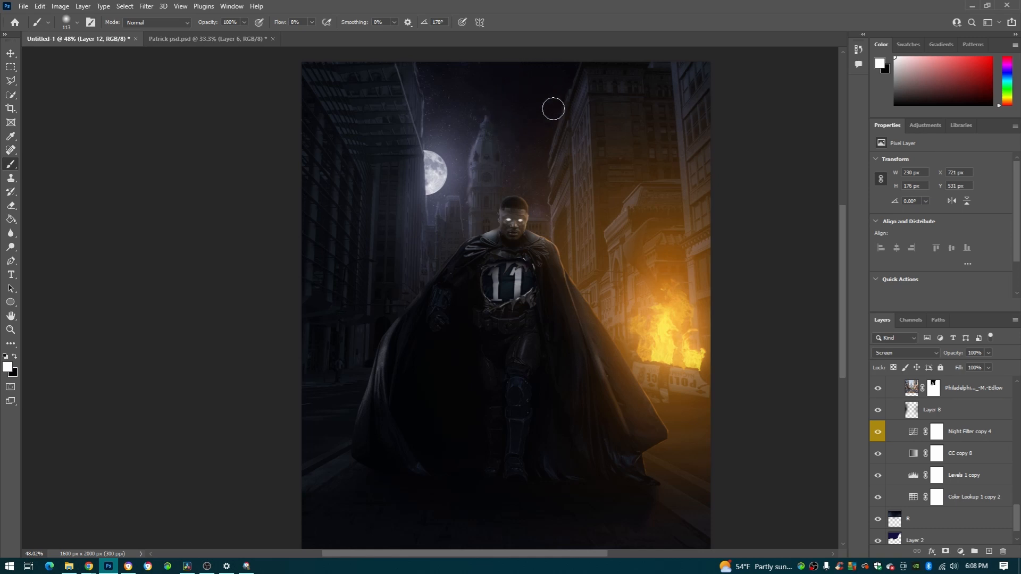
{"action": "scroll", "coordinate": [917, 460], "scroll_direction": "down", "scroll_amount": 1}
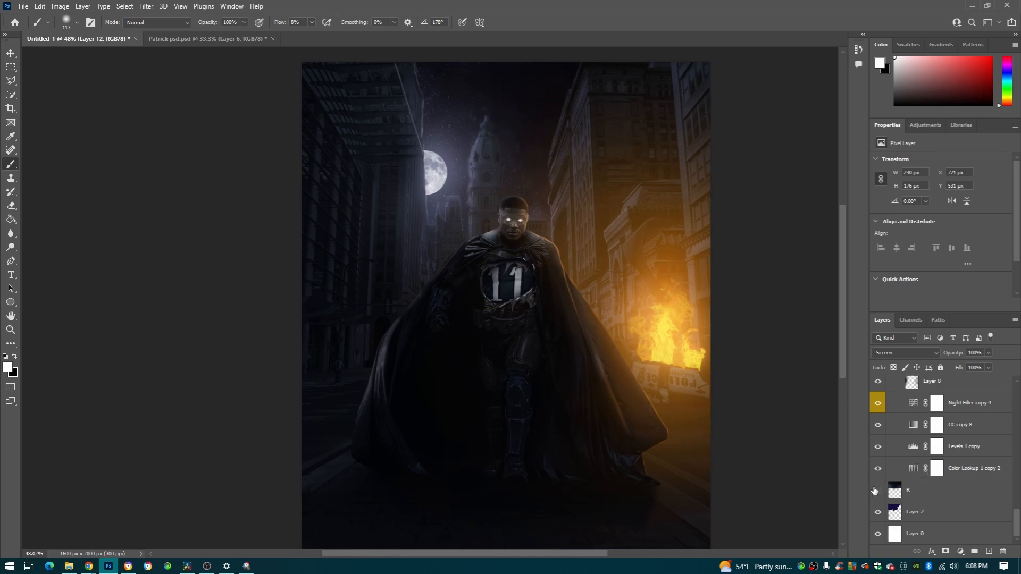
{"action": "scroll", "coordinate": [923, 472], "scroll_direction": "up", "scroll_amount": 3}
{"action": "scroll", "coordinate": [940, 470], "scroll_direction": "down", "scroll_amount": 3}
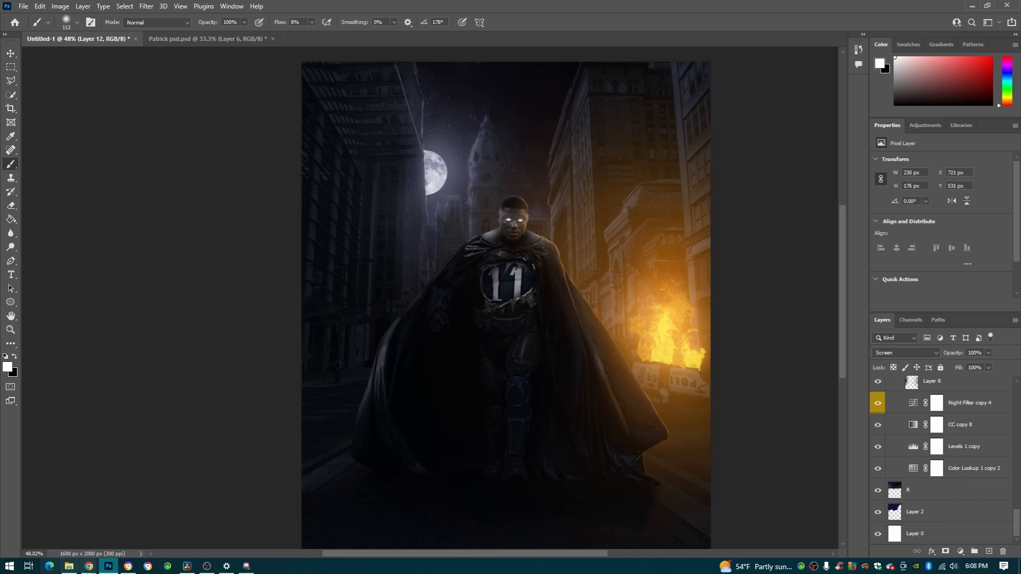
{"action": "mouse_move", "coordinate": [89, 566]}
{"action": "left_click", "coordinate": [64, 516]}
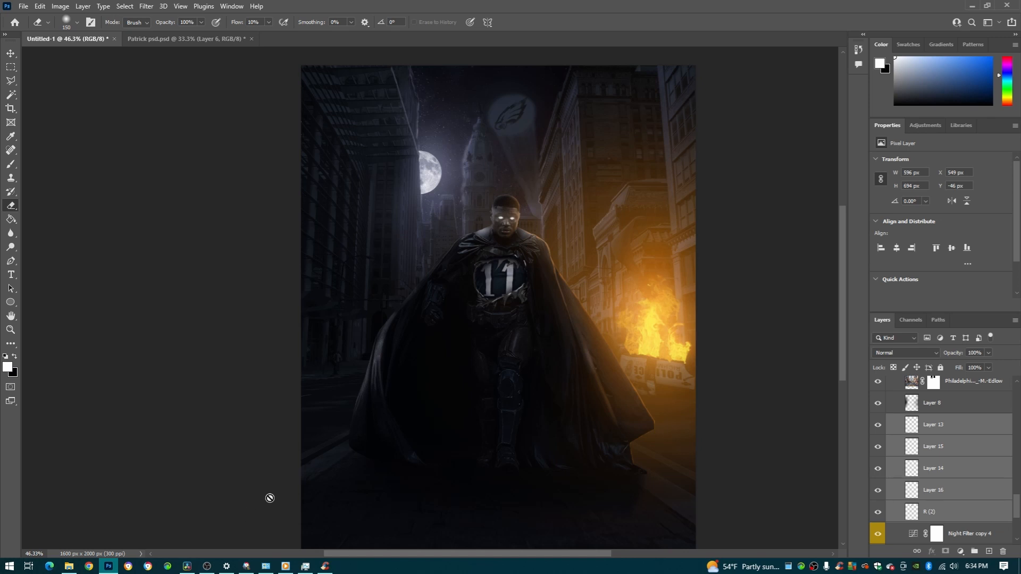
Group the sky signal layers, Layers 13 to 16 and R (2).
{"action": "scroll", "coordinate": [439, 422], "scroll_direction": "down", "scroll_amount": 1}
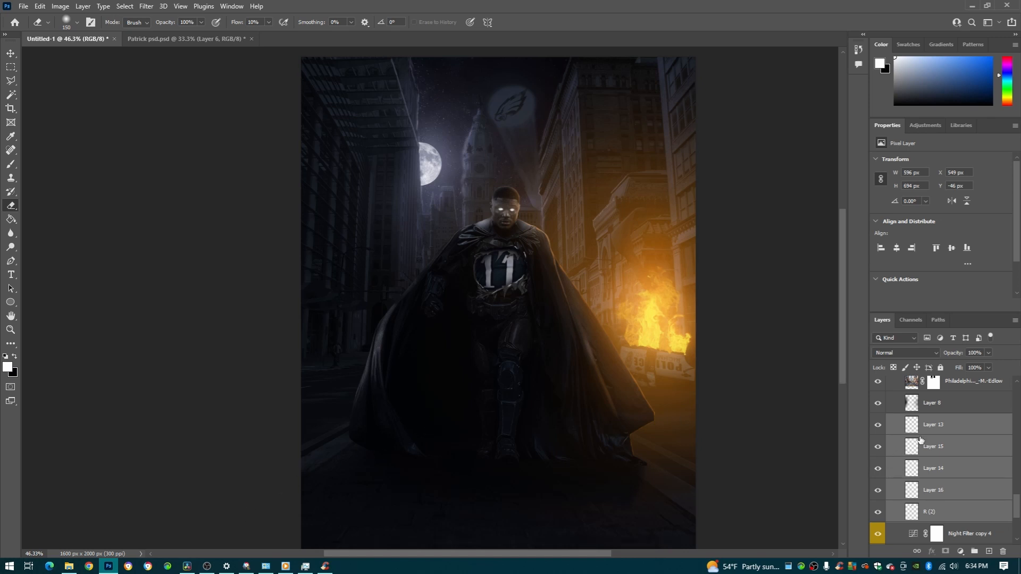
{"action": "key", "text": "ctrl+g"}
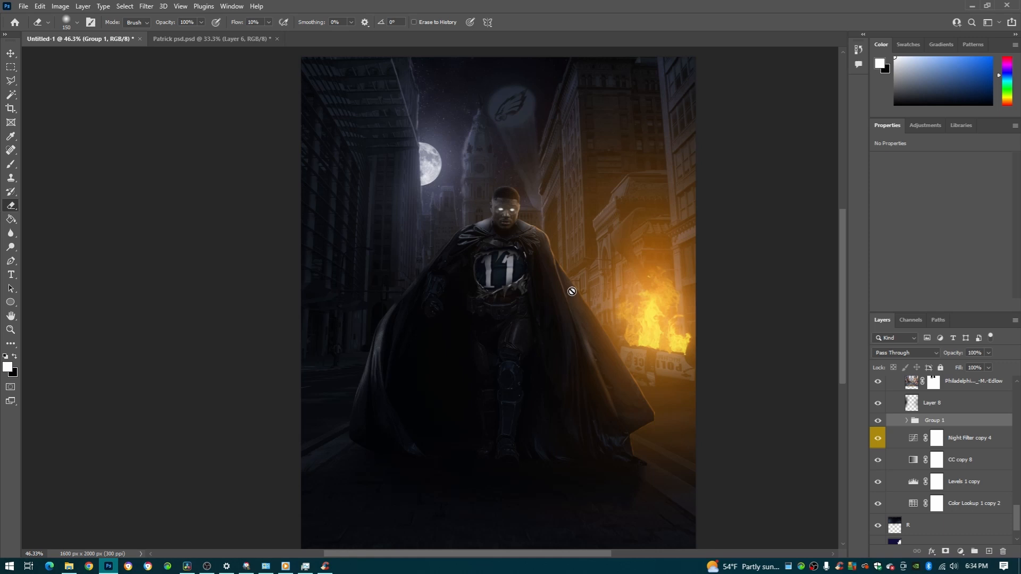
{"action": "scroll", "coordinate": [581, 297], "scroll_direction": "down", "scroll_amount": 2}
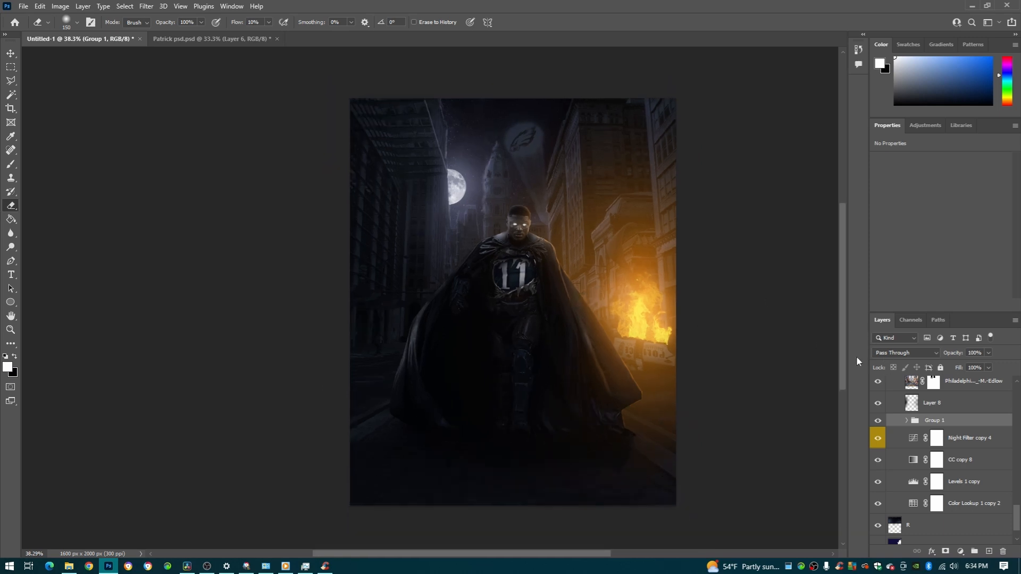
Toggle Group 1 off and on, then expand it and examine its individual sky signal layers by switching their visibility.
{"action": "left_click", "coordinate": [879, 420]}
{"action": "left_click", "coordinate": [878, 421]}
{"action": "left_click", "coordinate": [907, 421]}
{"action": "left_click", "coordinate": [919, 447]}
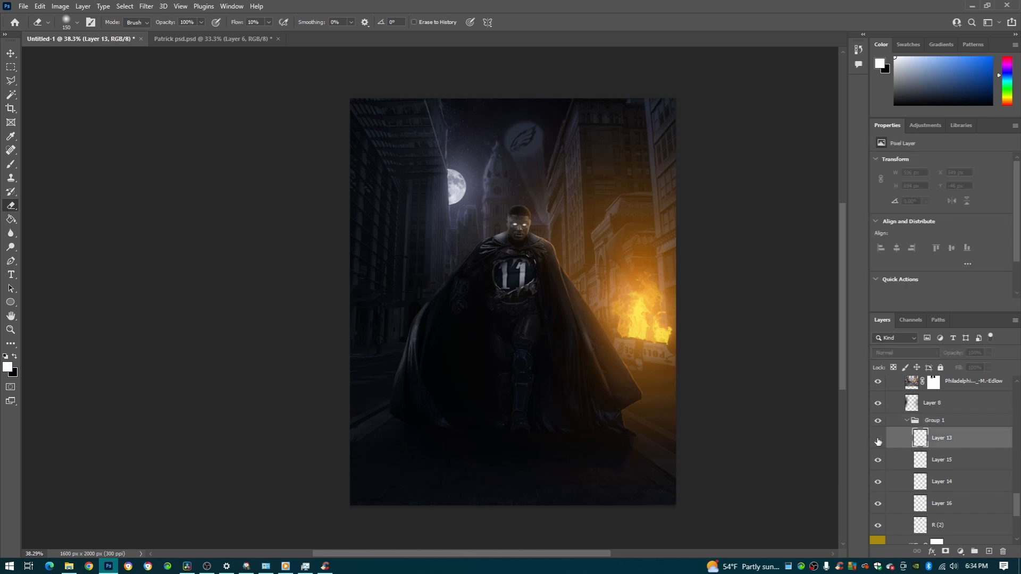
{"action": "scroll", "coordinate": [553, 249], "scroll_direction": "up", "scroll_amount": 2}
{"action": "scroll", "coordinate": [558, 189], "scroll_direction": "up", "scroll_amount": 6}
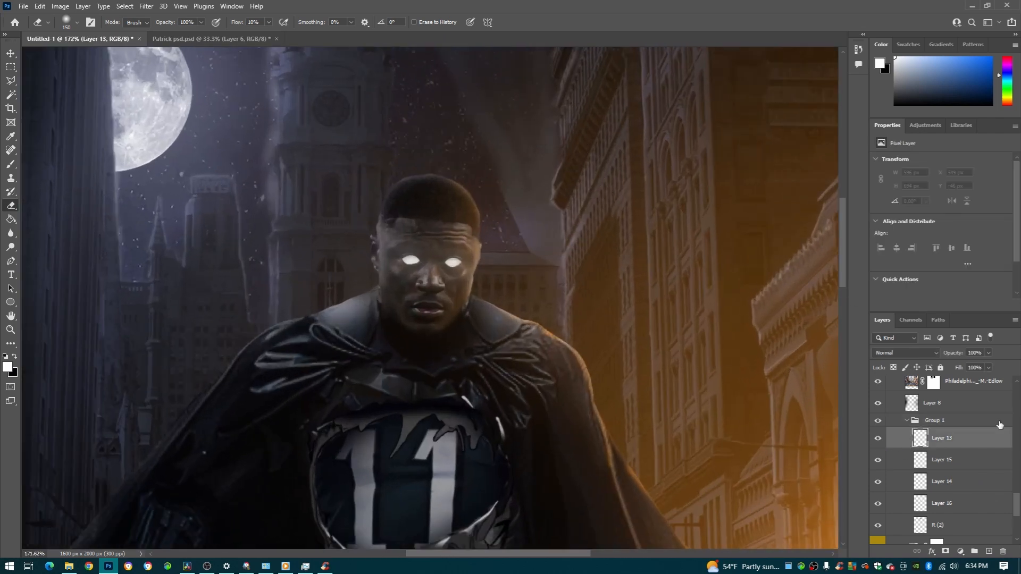
{"action": "scroll", "coordinate": [934, 484], "scroll_direction": "down", "scroll_amount": 3}
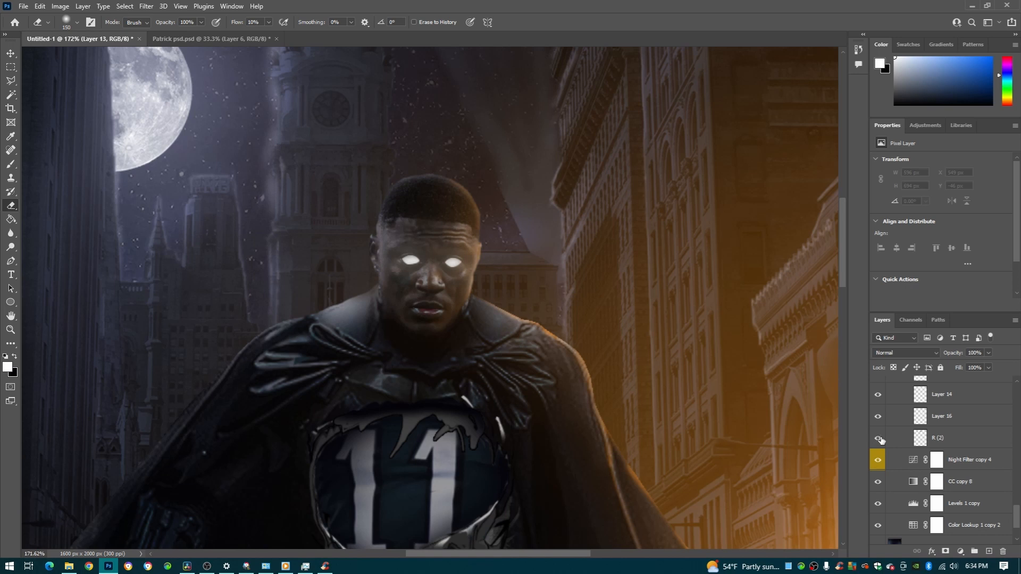
{"action": "left_click", "coordinate": [878, 418]}
{"action": "left_click", "coordinate": [878, 418]}
{"action": "scroll", "coordinate": [880, 425], "scroll_direction": "up", "scroll_amount": 3}
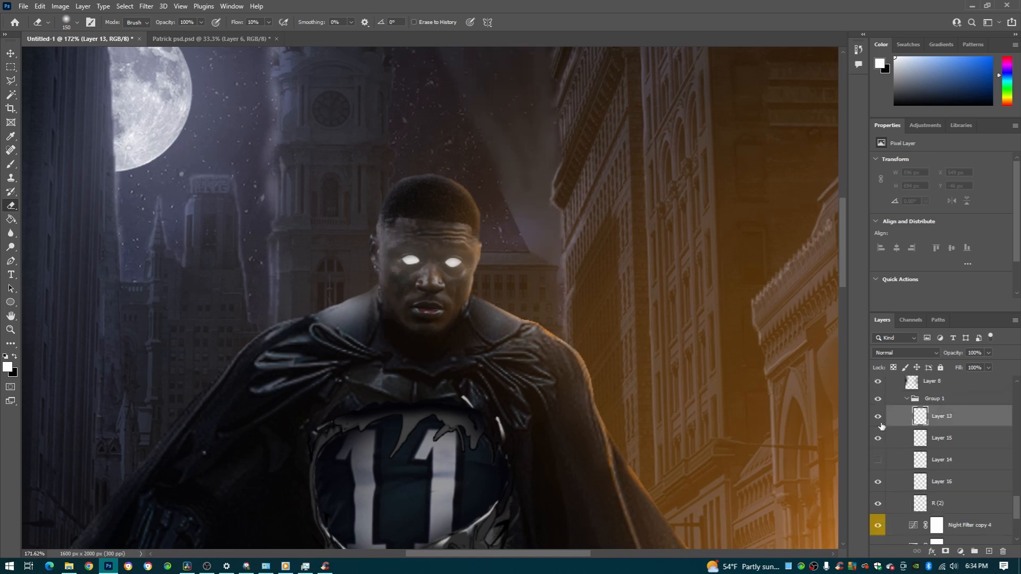
Reduce the eraser to 91 px and softly erase the lower part of the light beam on Layer 16 beside the head.
{"action": "left_click", "coordinate": [937, 460]}
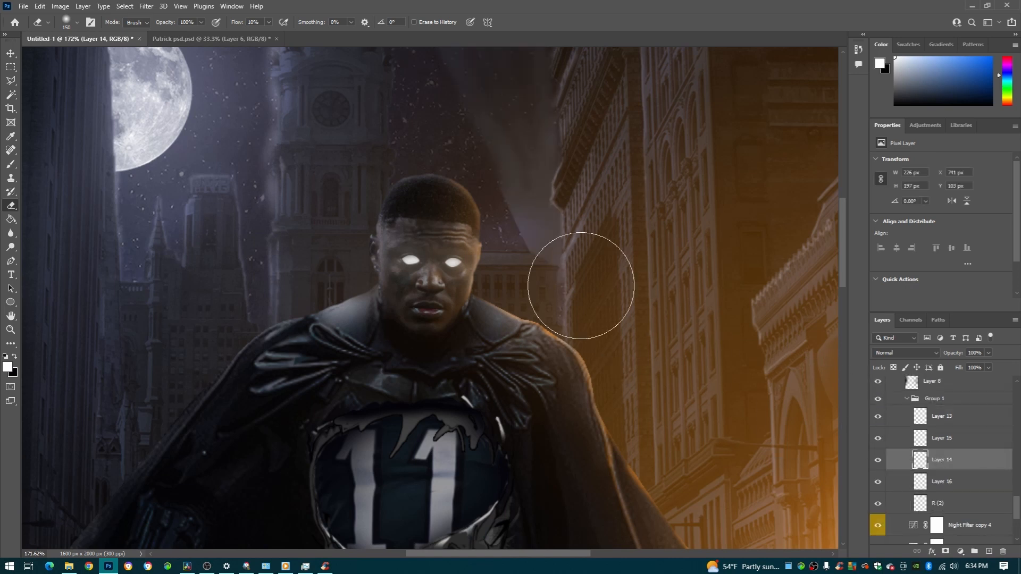
{"action": "key", "text": "bracketleft"}
{"action": "key", "text": "bracketleft"}
{"action": "key", "text": "bracketleft"}
{"action": "key", "text": "bracketleft"}
{"action": "key", "text": "bracketleft"}
{"action": "key", "text": "bracketleft"}
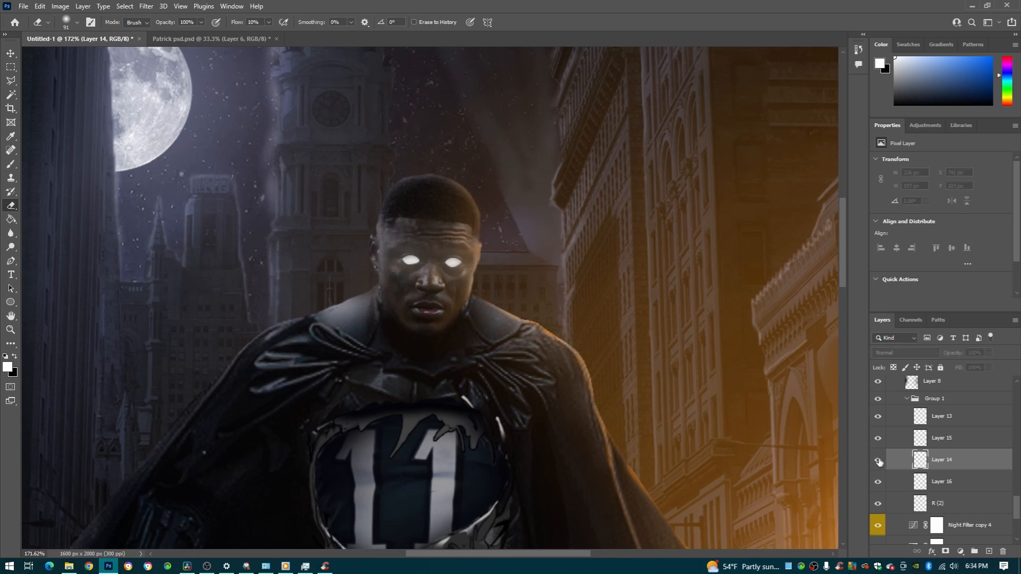
{"action": "left_click", "coordinate": [878, 482]}
{"action": "left_click", "coordinate": [879, 487]}
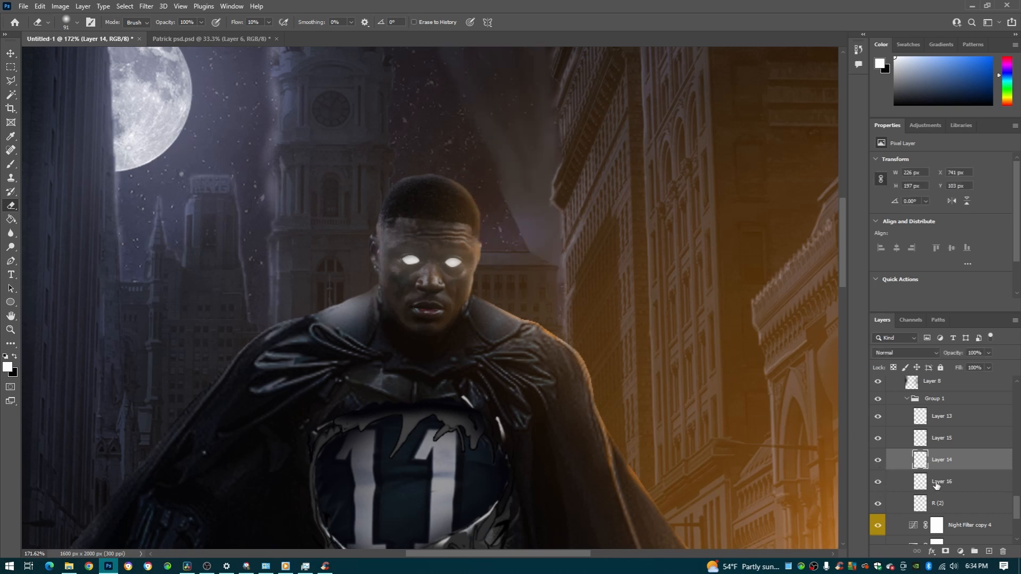
{"action": "left_click", "coordinate": [949, 482]}
{"action": "mouse_move", "coordinate": [517, 227]}
{"action": "left_mouse_down"}
{"action": "mouse_move", "coordinate": [476, 177]}
{"action": "mouse_move", "coordinate": [527, 261]}
{"action": "mouse_move", "coordinate": [495, 223]}
{"action": "mouse_move", "coordinate": [514, 262]}
{"action": "mouse_move", "coordinate": [507, 229]}
{"action": "mouse_move", "coordinate": [516, 248]}
{"action": "left_mouse_up"}
{"action": "scroll", "coordinate": [570, 298], "scroll_direction": "down", "scroll_amount": 8}
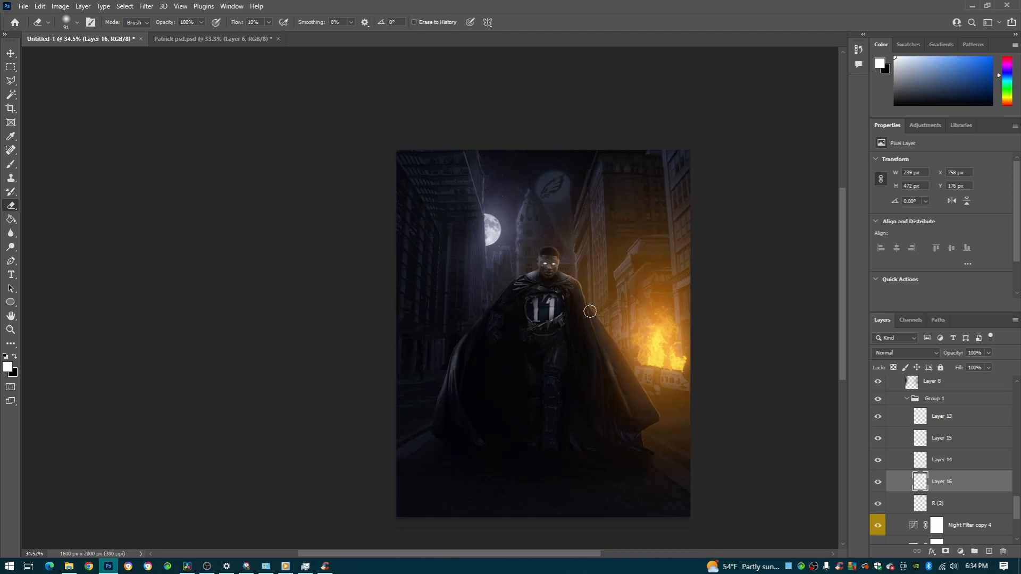
{"action": "scroll", "coordinate": [585, 319], "scroll_direction": "up", "scroll_amount": 2}
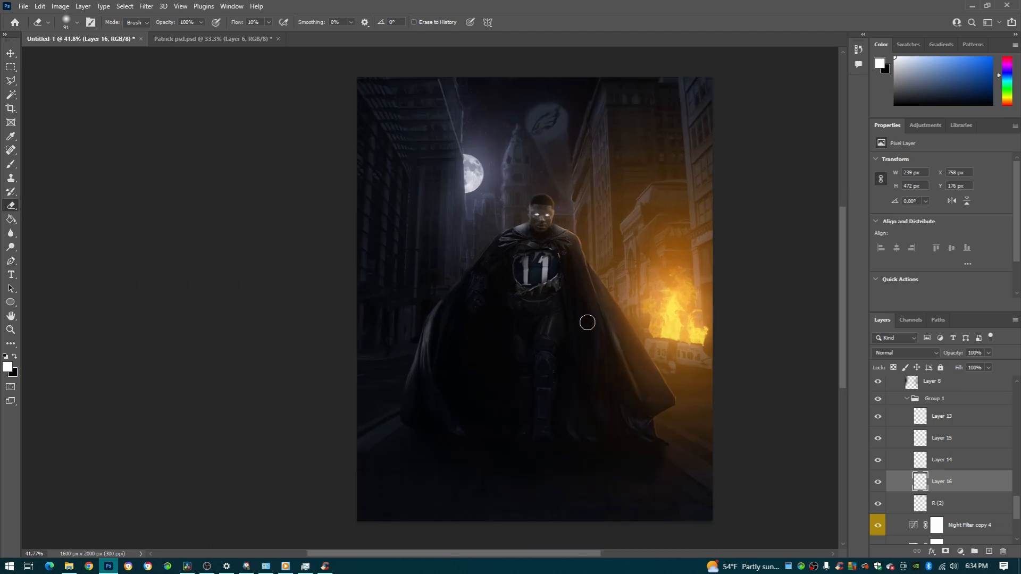
{"action": "scroll", "coordinate": [547, 336], "scroll_direction": "right", "scroll_amount": 1}
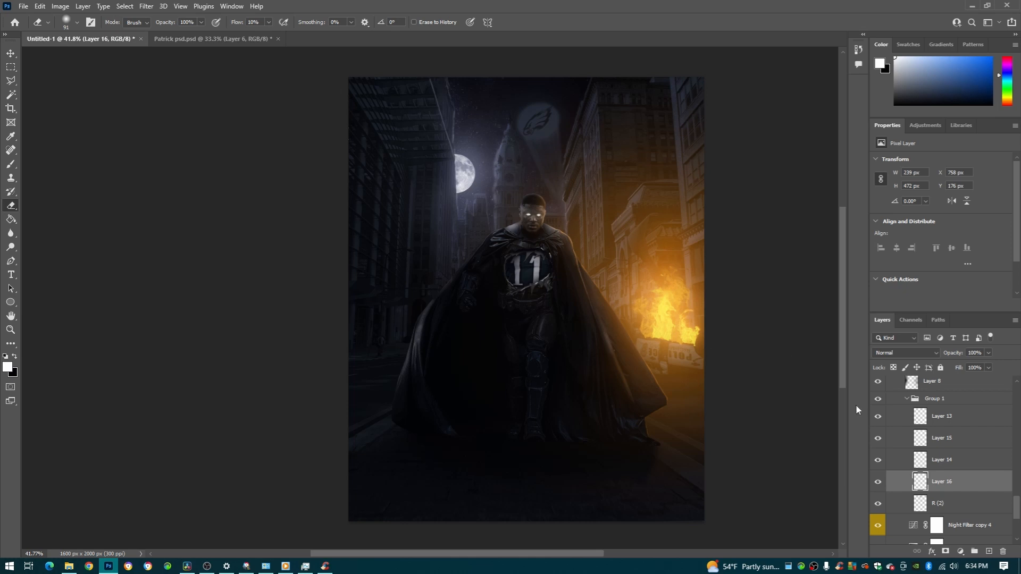
Toggle Layer 17 to compare the poster with and without the bats, and examine the whole composition.
{"action": "left_click_drag", "start_coordinate": [1016, 510], "coordinate": [1007, 379]}
{"action": "left_click", "coordinate": [904, 415]}
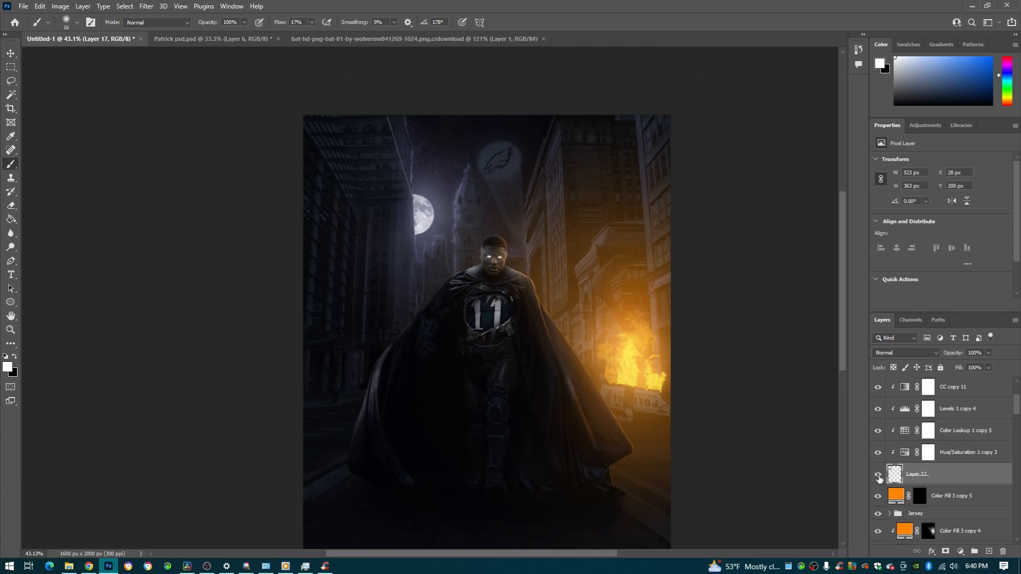
{"action": "left_click", "coordinate": [878, 476]}
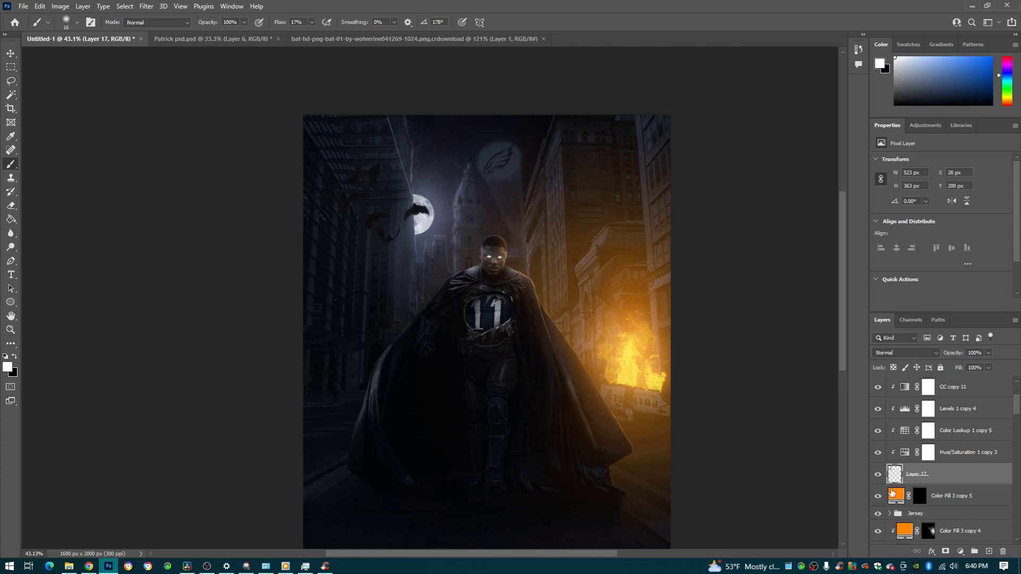
{"action": "scroll", "coordinate": [578, 368], "scroll_direction": "down", "scroll_amount": 3}
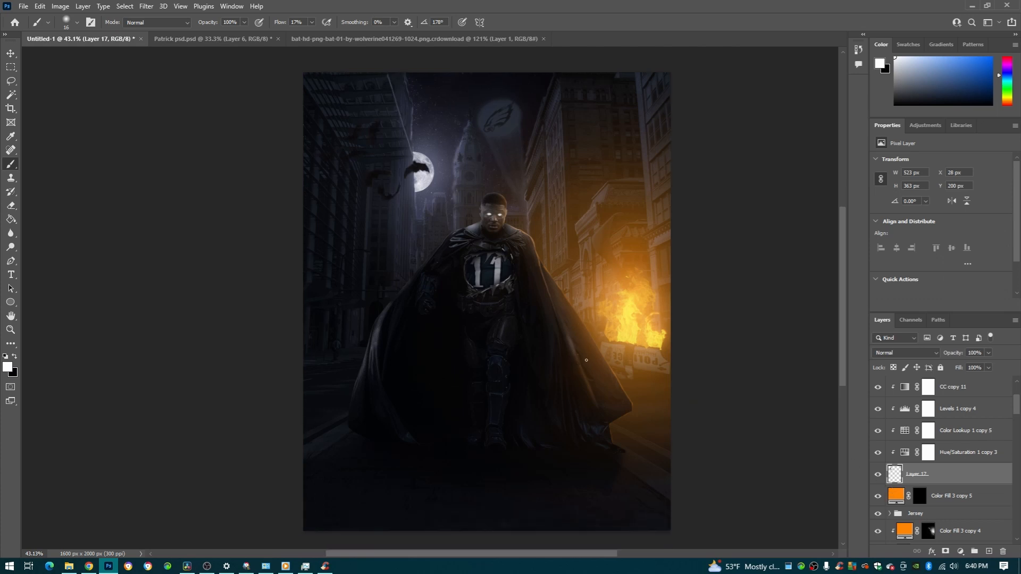
{"action": "scroll", "coordinate": [988, 425], "scroll_direction": "up", "scroll_amount": 2}
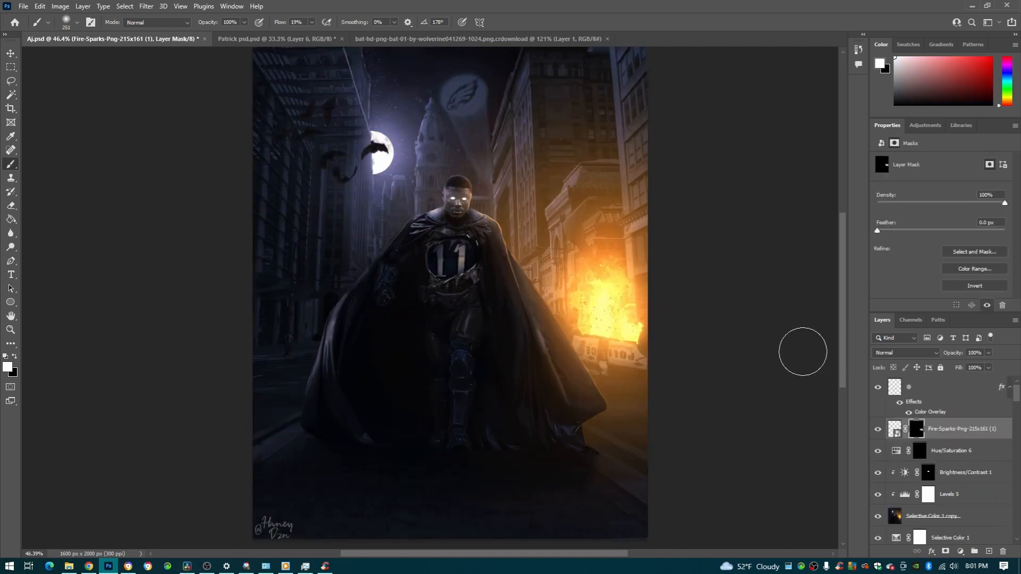
{"action": "left_click", "coordinate": [10, 54]}
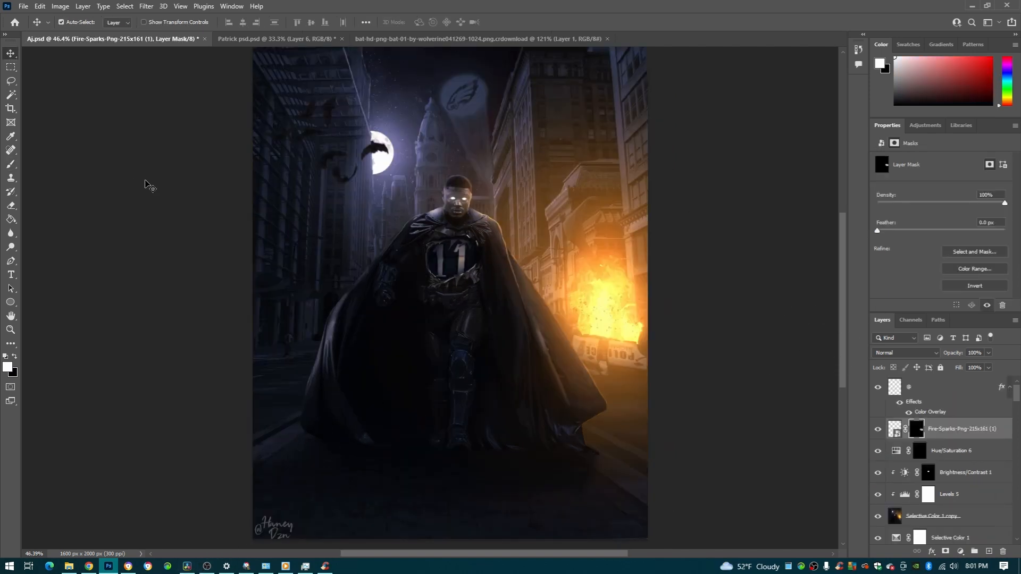
{"action": "scroll", "coordinate": [126, 344], "scroll_direction": "left", "scroll_amount": 1}
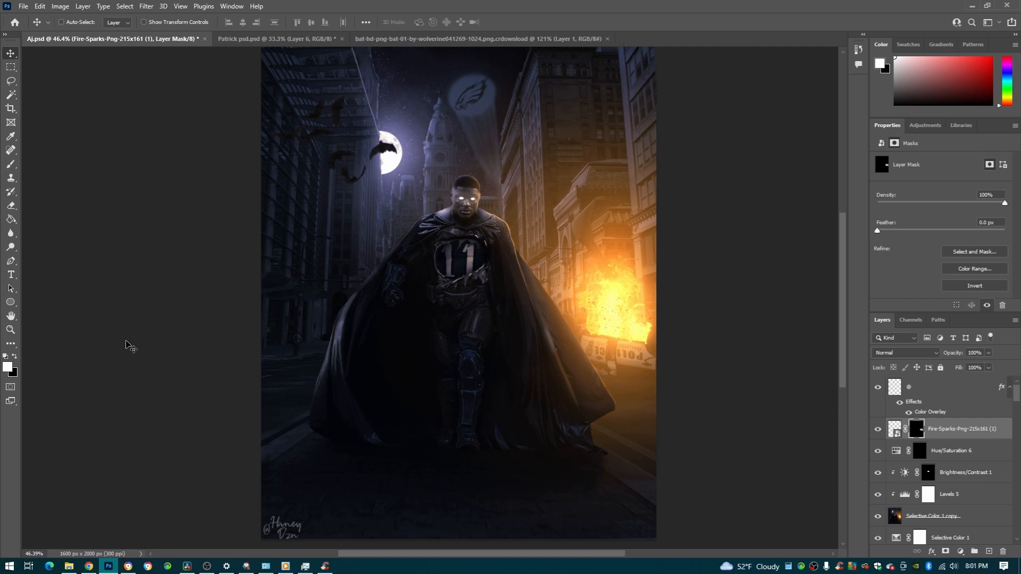